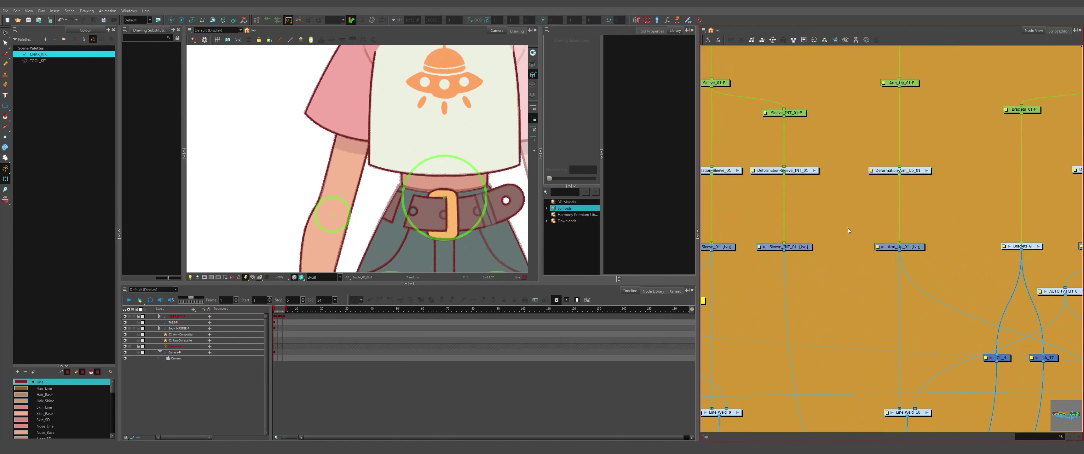
Widen the arm backdrop to make room for additional nodes inside it
{"action": "scroll", "coordinate": [880, 232], "scroll_direction": "down", "scroll_amount": 1}
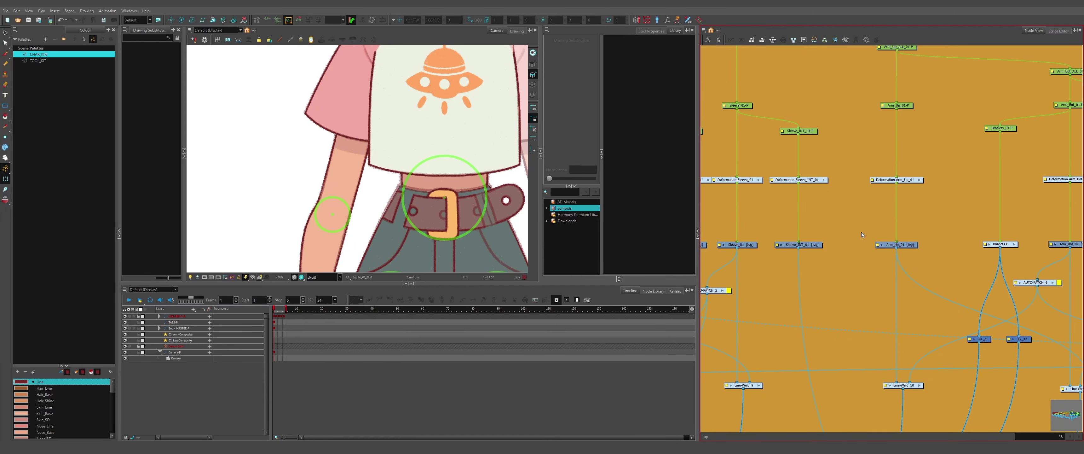
{"action": "left_click", "coordinate": [912, 245]}
{"action": "scroll", "coordinate": [807, 251], "scroll_direction": "down", "scroll_amount": 5}
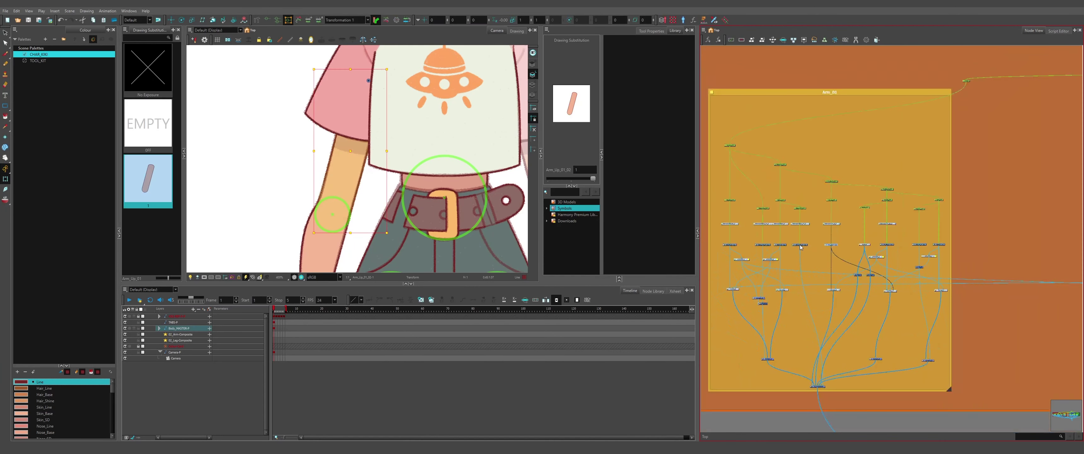
{"action": "left_click_drag", "start_coordinate": [950, 390], "coordinate": [974, 391]}
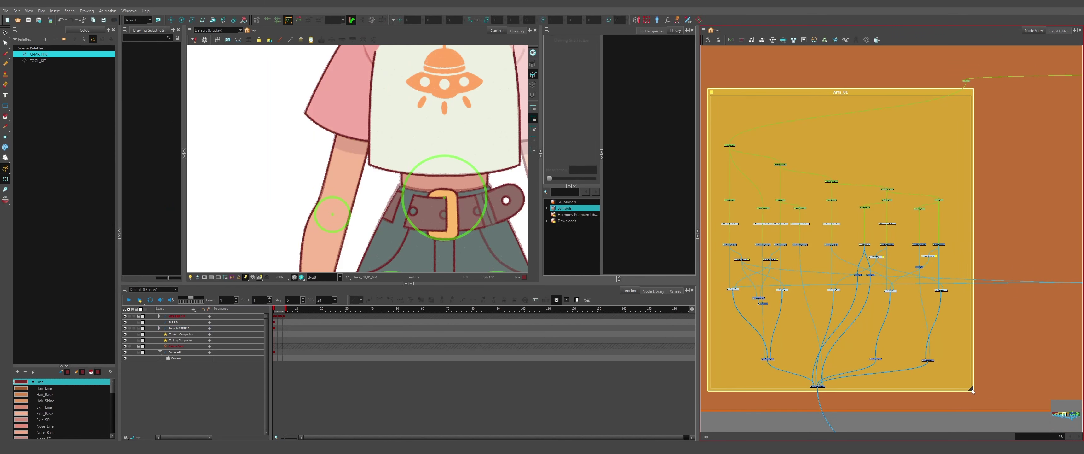
Shift the upper arm, bracelets, lower arm and hand nodes sideways to open a gap beside the sleeve nodes
{"action": "left_click_drag", "start_coordinate": [955, 365], "coordinate": [820, 119]}
{"action": "key", "text": "Right"}
{"action": "key", "text": "Right"}
{"action": "key", "text": "Right"}
{"action": "key", "text": "Right"}
{"action": "key", "text": "Right"}
{"action": "key", "text": "Right"}
{"action": "key", "text": "Right"}
{"action": "key", "text": "Right"}
{"action": "key", "text": "Right"}
{"action": "key", "text": "Right"}
{"action": "key", "text": "Right"}
{"action": "key", "text": "Right"}
{"action": "key", "text": "Right"}
{"action": "key", "text": "Right"}
{"action": "key", "text": "Right"}
{"action": "key", "text": "Right"}
{"action": "key", "text": "Right"}
{"action": "key", "text": "Right"}
{"action": "key", "text": "Right"}
{"action": "key", "text": "Right"}
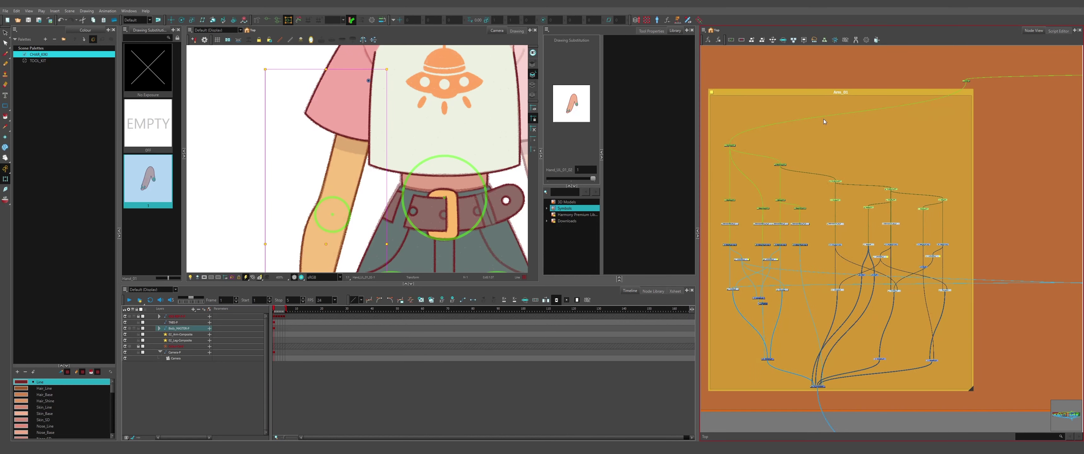
Add a vector drawing layer named Shadow_01 beside the Arm_Up_01 drawing
{"action": "key", "text": "ctrl+r"}
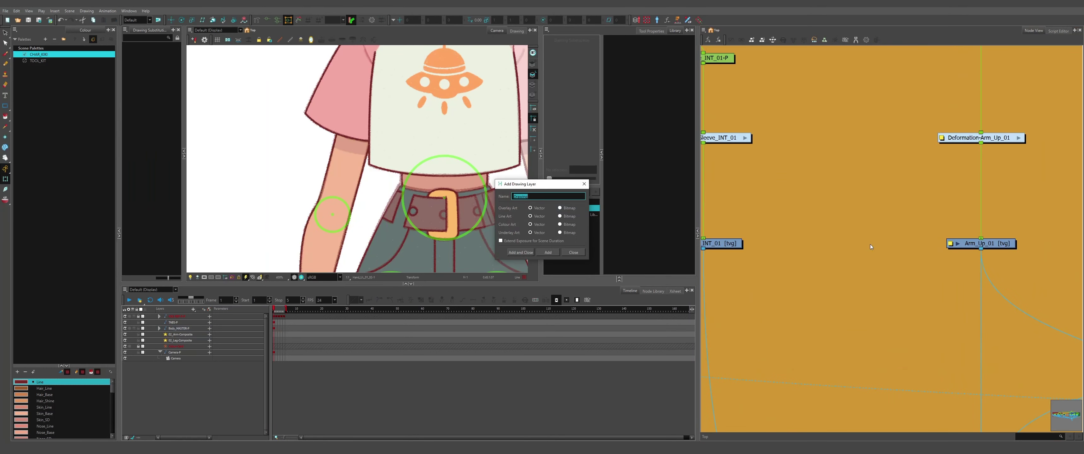
{"action": "type", "text": "Shadow_01"}
{"action": "key", "text": "Return"}
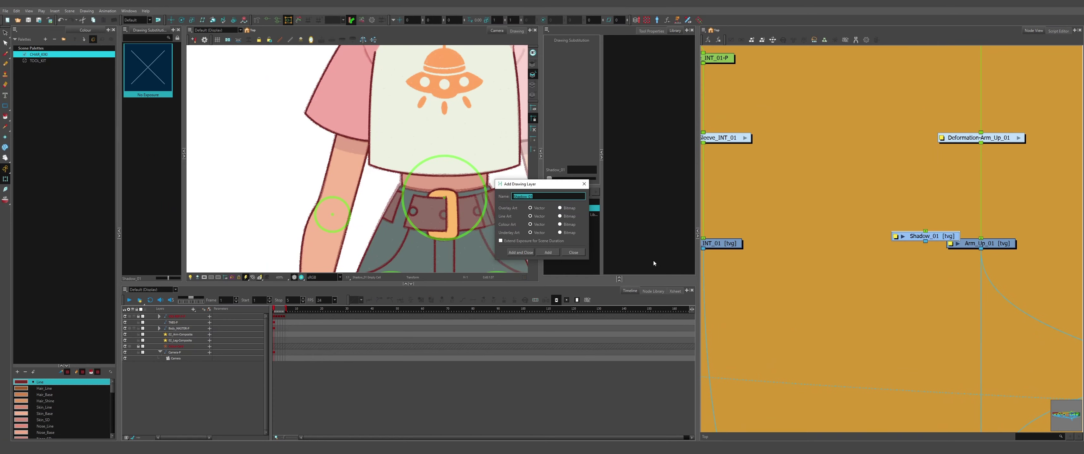
{"action": "left_click", "coordinate": [574, 252]}
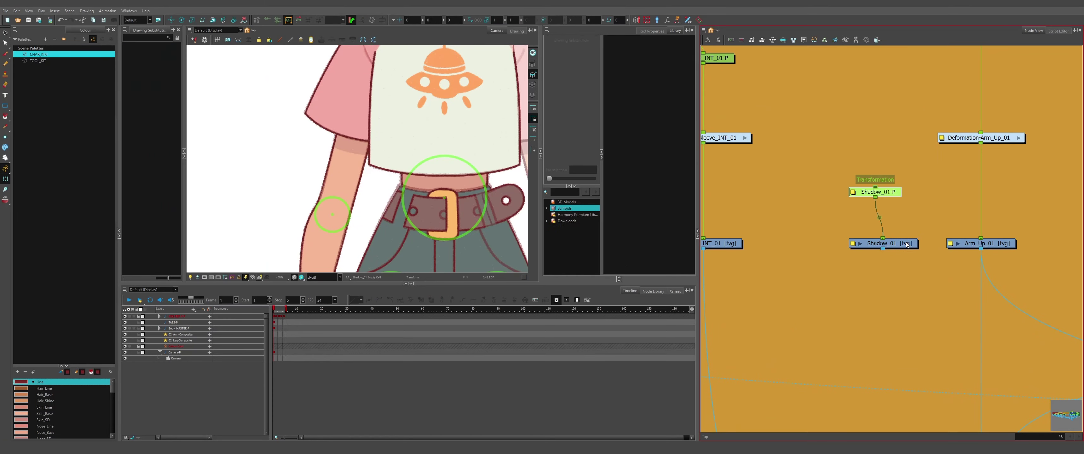
Give Shadow_01 its own peg, Shadow_01-P, parent it to Arm_Up_01-P and position both nodes beside the upper arm's
{"action": "left_click_drag", "start_coordinate": [911, 222], "coordinate": [906, 262]}
{"action": "left_click_drag", "start_coordinate": [871, 172], "coordinate": [970, 138]}
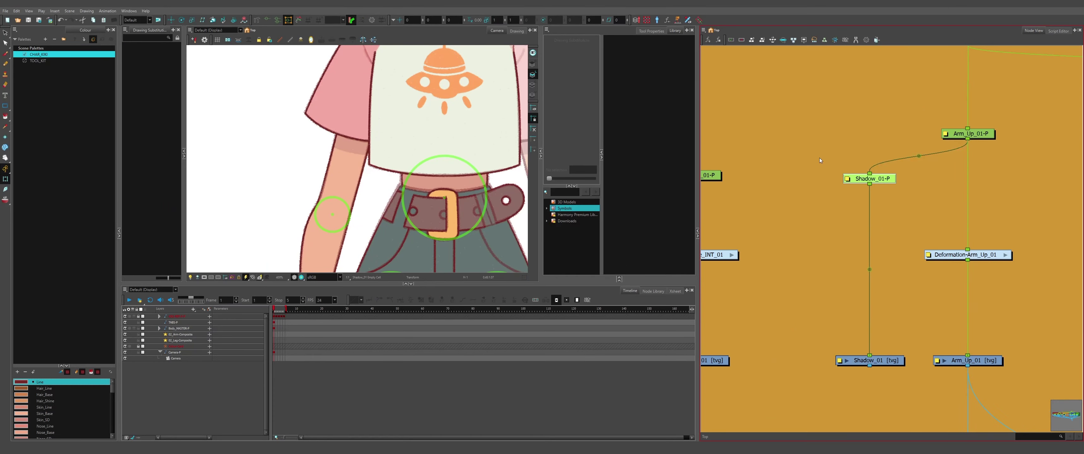
{"action": "scroll", "coordinate": [927, 154], "scroll_direction": "down", "scroll_amount": 4}
{"action": "scroll", "coordinate": [797, 164], "scroll_direction": "up", "scroll_amount": 2}
{"action": "mouse_move", "coordinate": [913, 220]}
{"action": "left_mouse_down"}
{"action": "mouse_move", "coordinate": [795, 153]}
{"action": "mouse_move", "coordinate": [817, 143]}
{"action": "left_mouse_up"}
{"action": "scroll", "coordinate": [797, 165], "scroll_direction": "down", "scroll_amount": 1}
{"action": "left_click", "coordinate": [814, 144]}
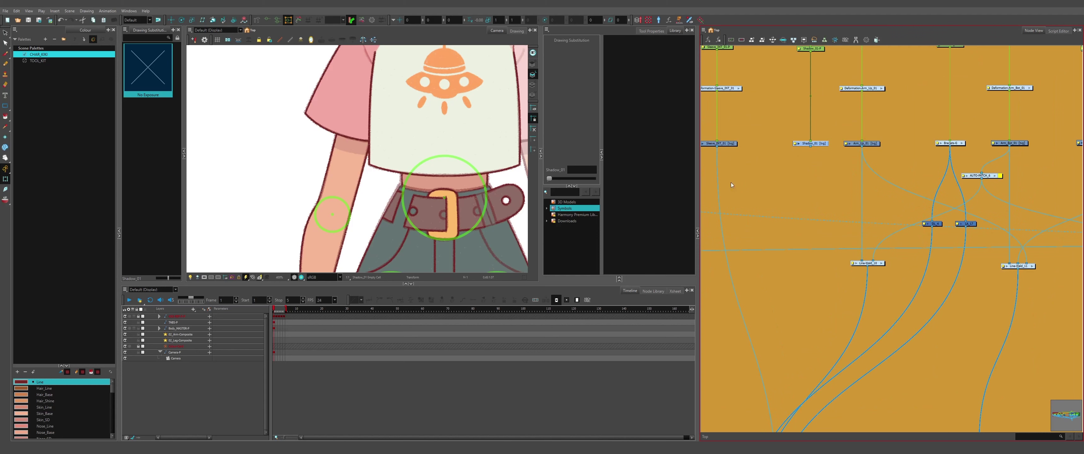
Connect Shadow_01 to the Line-Weld_10 group and route its new port into Composite_6 inside the group
{"action": "scroll", "coordinate": [321, 148], "scroll_direction": "up", "scroll_amount": 2}
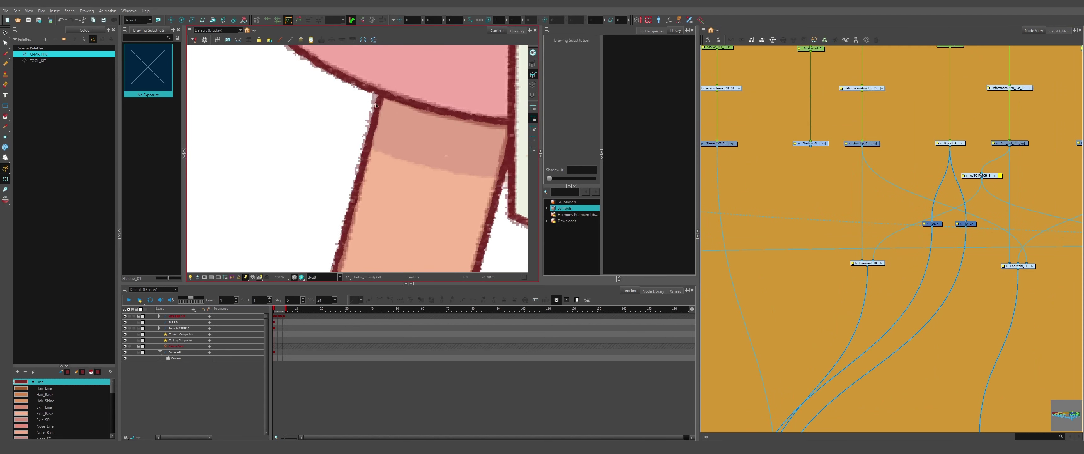
{"action": "scroll", "coordinate": [799, 148], "scroll_direction": "up", "scroll_amount": 4}
{"action": "left_click_drag", "start_coordinate": [832, 145], "coordinate": [941, 363]}
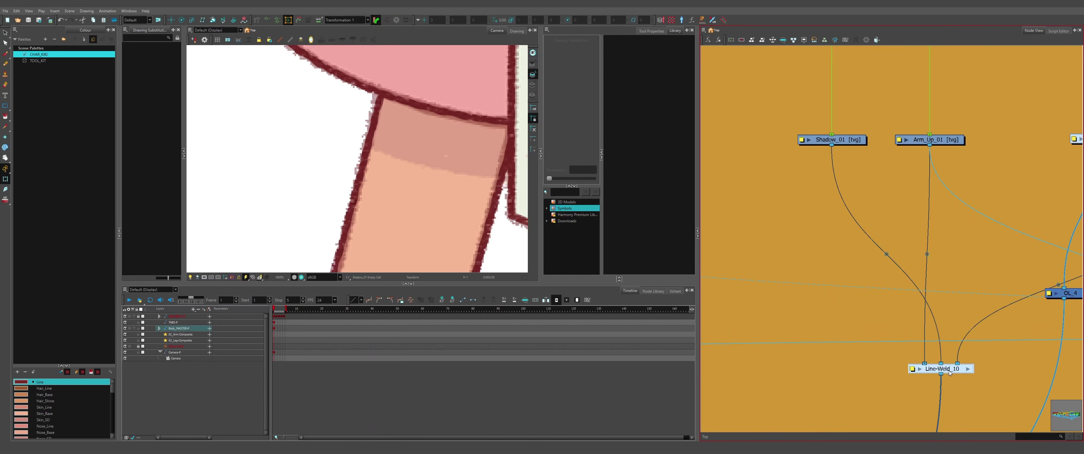
{"action": "left_click", "coordinate": [968, 369]}
{"action": "left_click_drag", "start_coordinate": [961, 119], "coordinate": [869, 366]}
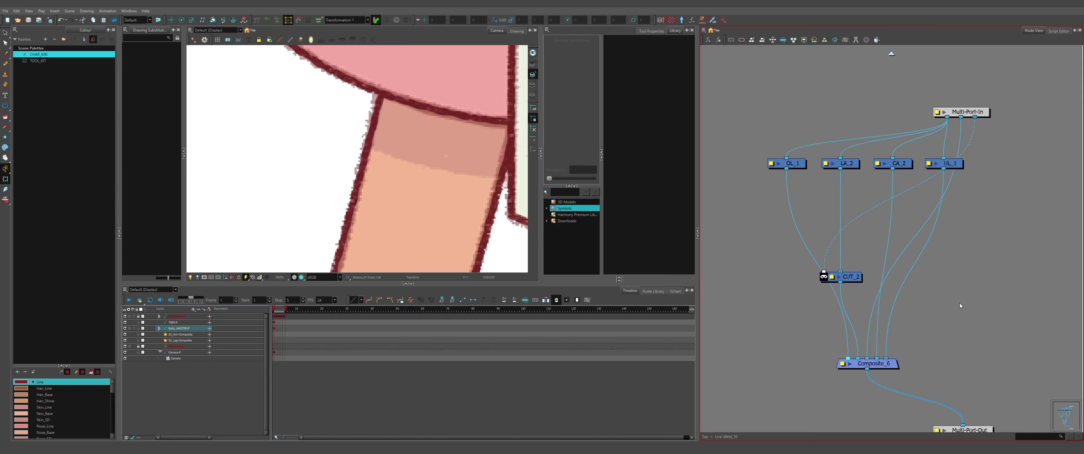
{"action": "left_click", "coordinate": [893, 53]}
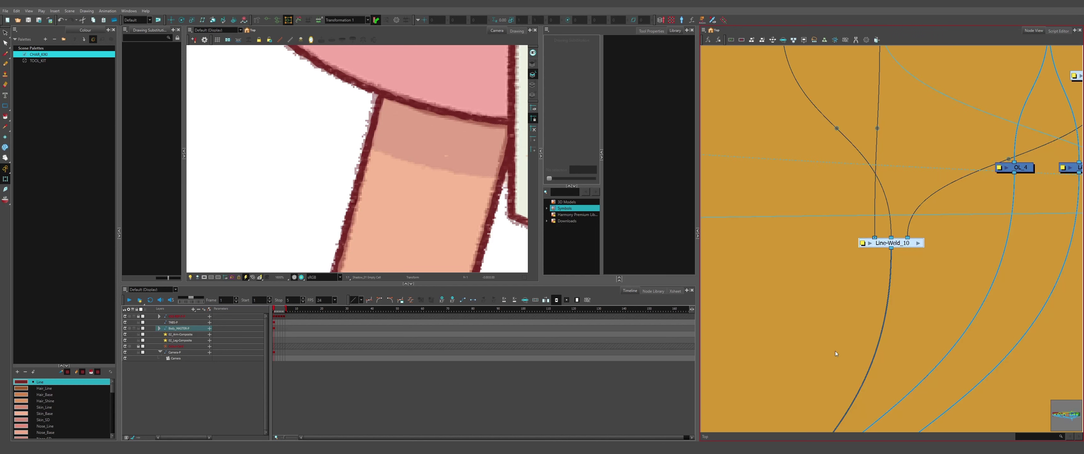
Create an empty drawing named OFF in Shadow_01 and add a second empty drawing for the shadow artwork
{"action": "scroll", "coordinate": [835, 351], "scroll_direction": "down", "scroll_amount": 5}
{"action": "scroll", "coordinate": [823, 268], "scroll_direction": "up", "scroll_amount": 5}
{"action": "left_click", "coordinate": [812, 244]}
{"action": "left_click", "coordinate": [421, 299]}
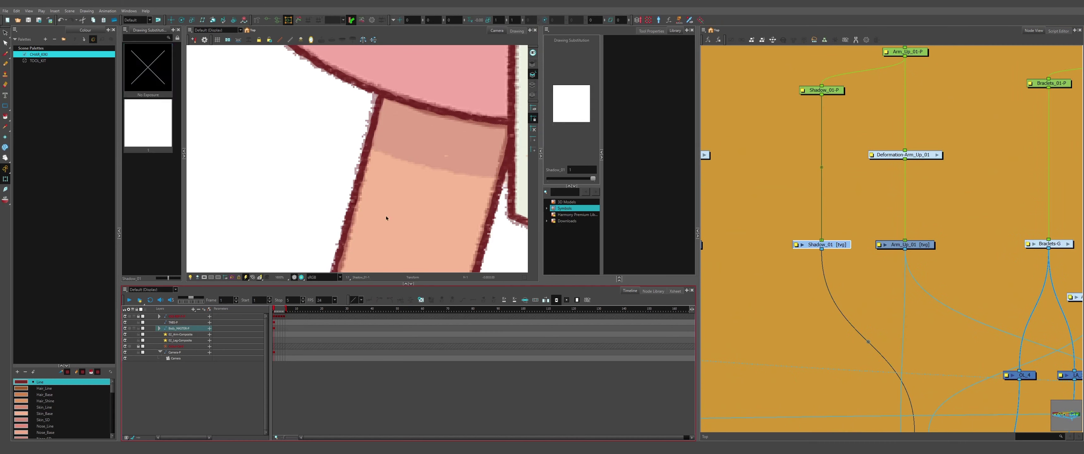
{"action": "key", "text": "ctrl+d"}
{"action": "type", "text": "OFF"}
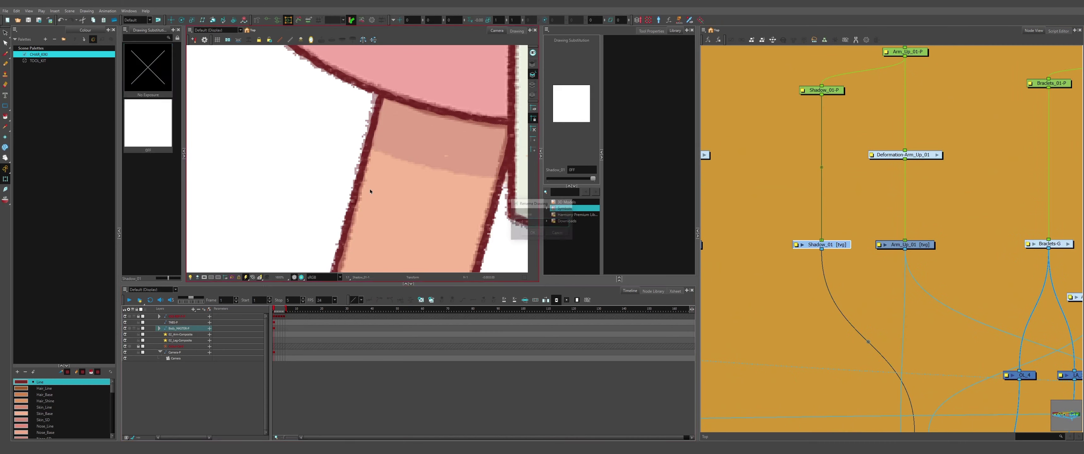
{"action": "key", "text": "Return"}
{"action": "left_click", "coordinate": [423, 301]}
Draw a rectangle over the upper arm below the sleeve, using the SHADOW colour from the TOOL_KIT palette
{"action": "scroll", "coordinate": [322, 165], "scroll_direction": "down", "scroll_amount": 3}
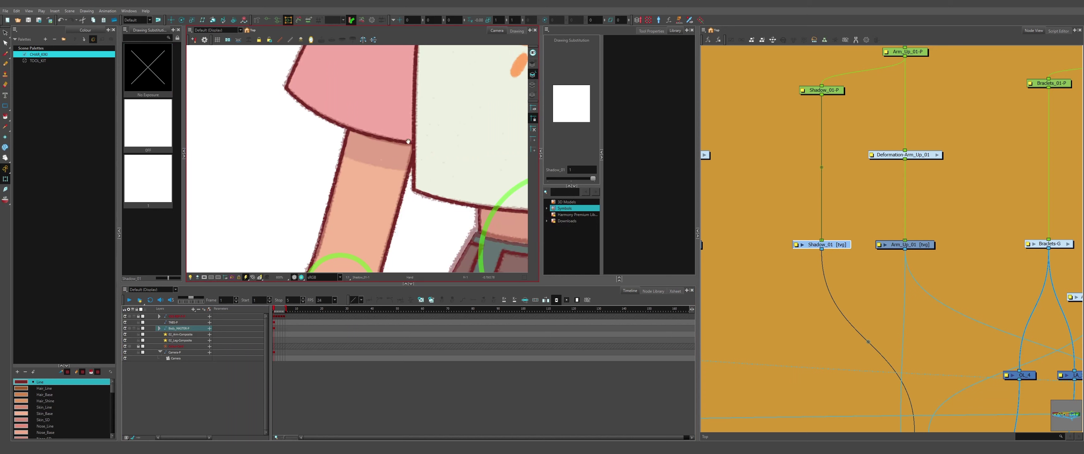
{"action": "left_click_drag", "start_coordinate": [412, 139], "coordinate": [389, 157]}
{"action": "scroll", "coordinate": [388, 159], "scroll_direction": "up", "scroll_amount": 2}
{"action": "key", "text": "alt+8"}
{"action": "left_click_drag", "start_coordinate": [50, 366], "coordinate": [49, 86]}
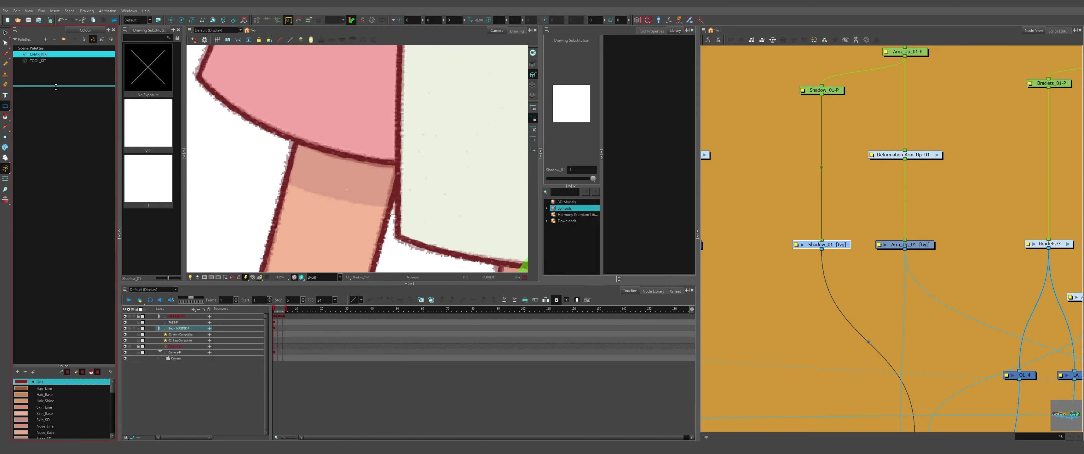
{"action": "left_click", "coordinate": [44, 60]}
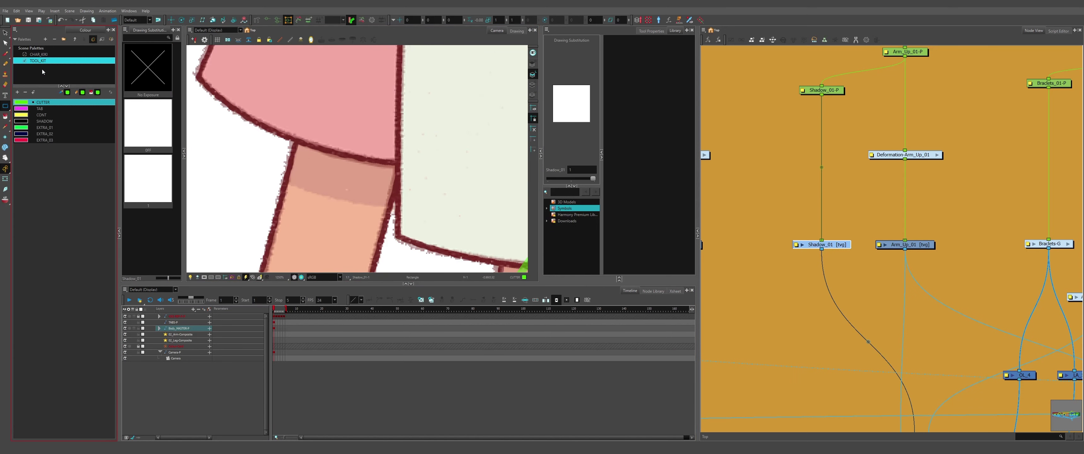
{"action": "left_click", "coordinate": [44, 121]}
{"action": "left_click_drag", "start_coordinate": [262, 101], "coordinate": [394, 202]}
Rotate and reposition the rectangle to match the arm's angle, and fill it with the SHADOW colour
{"action": "left_click", "coordinate": [5, 32]}
{"action": "left_click_drag", "start_coordinate": [424, 99], "coordinate": [432, 117]}
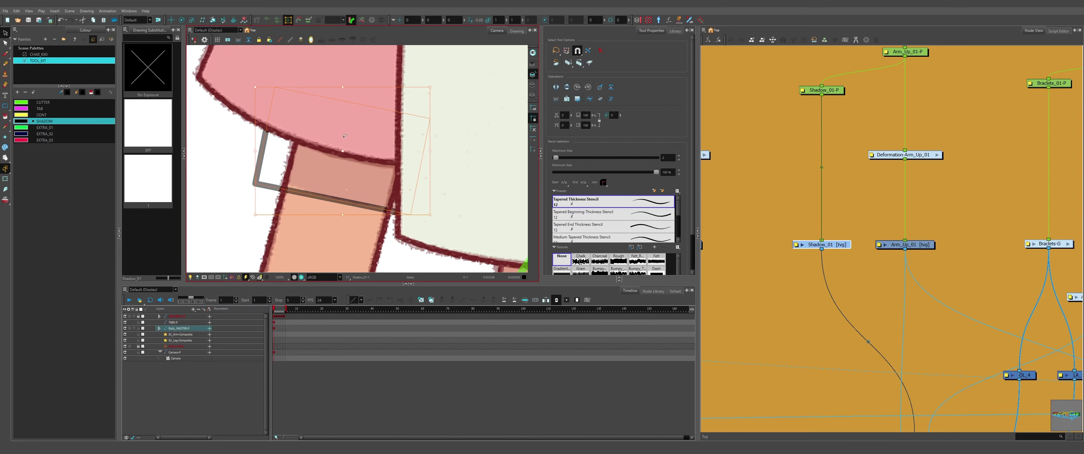
{"action": "left_click_drag", "start_coordinate": [347, 150], "coordinate": [350, 145]}
{"action": "key", "text": "alt+i"}
{"action": "left_click", "coordinate": [346, 162]}
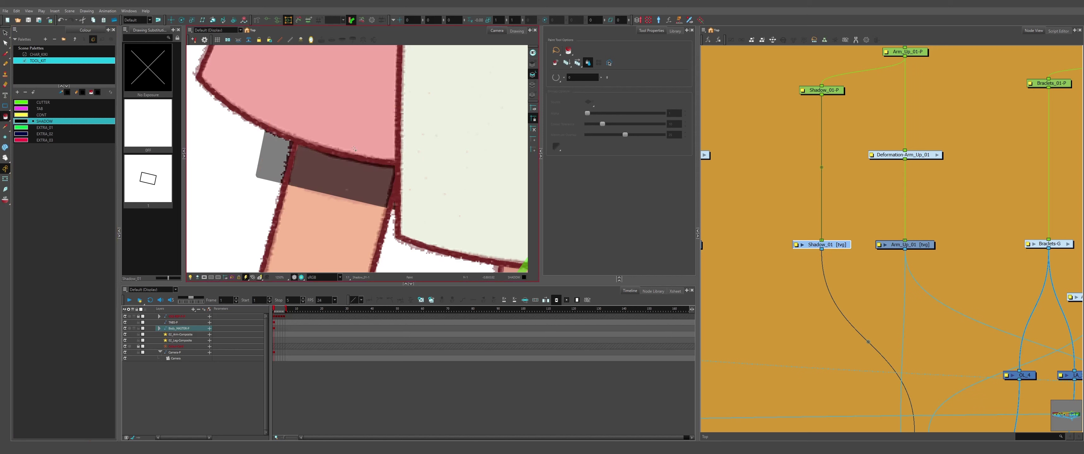
Remove the shadow rectangle's outline and bend its lower edge into a curve across the arm
{"action": "key", "text": "alt+s"}
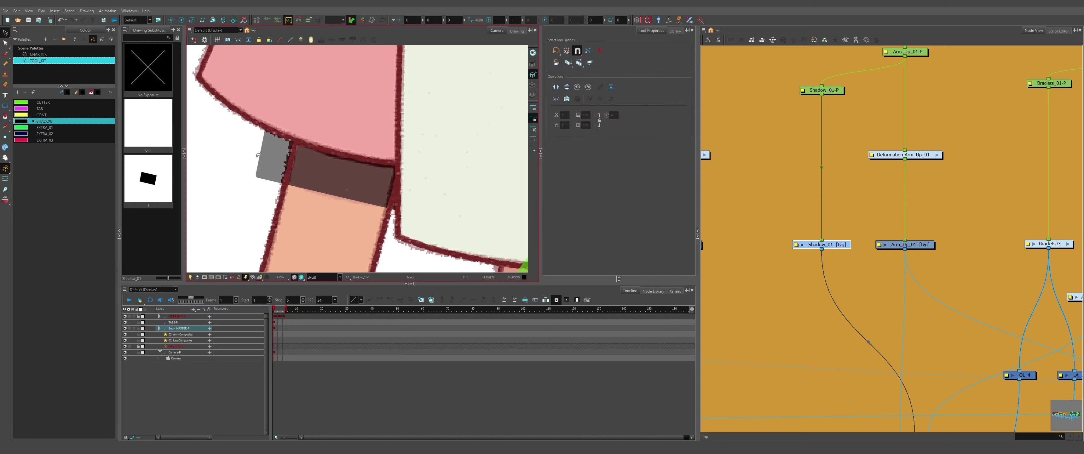
{"action": "left_click", "coordinate": [260, 155]}
{"action": "left_click", "coordinate": [235, 162]}
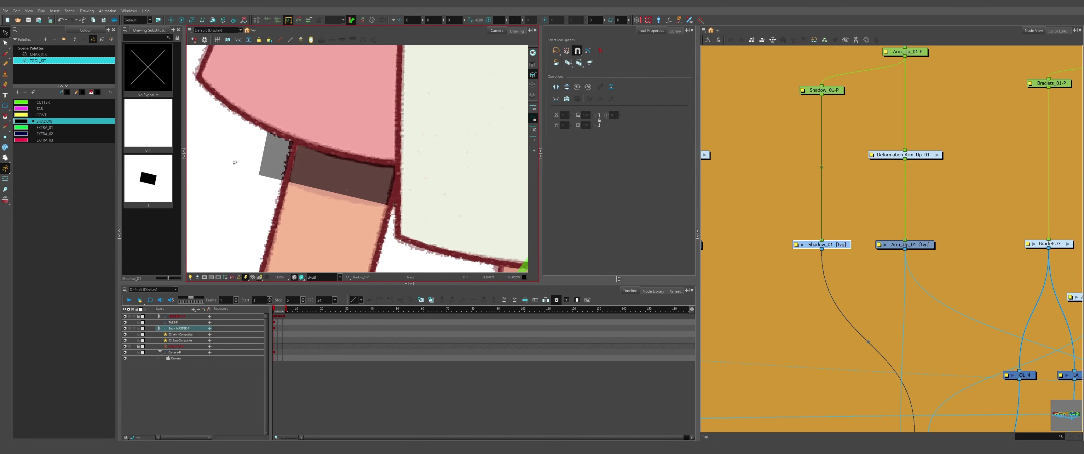
{"action": "left_click", "coordinate": [5, 44]}
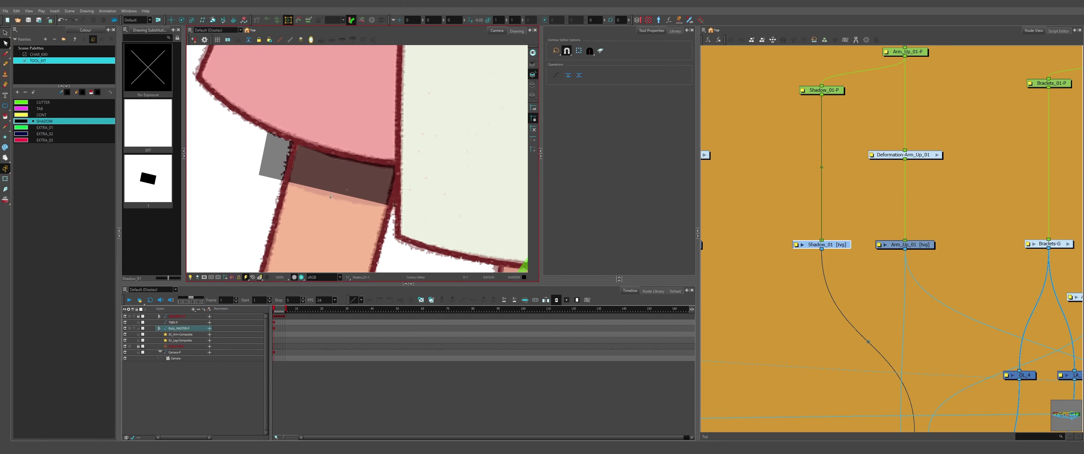
{"action": "left_click_drag", "start_coordinate": [338, 193], "coordinate": [337, 198]}
Lower the alpha of the SHADOW colour to make it semi-transparent, using the single-wheel colour picker
{"action": "double_click", "coordinate": [25, 122]}
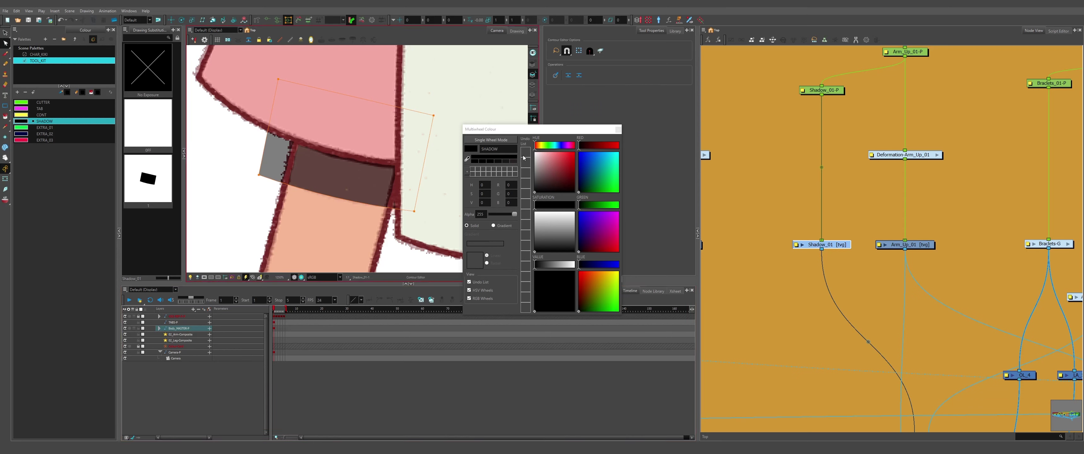
{"action": "left_click", "coordinate": [497, 140]}
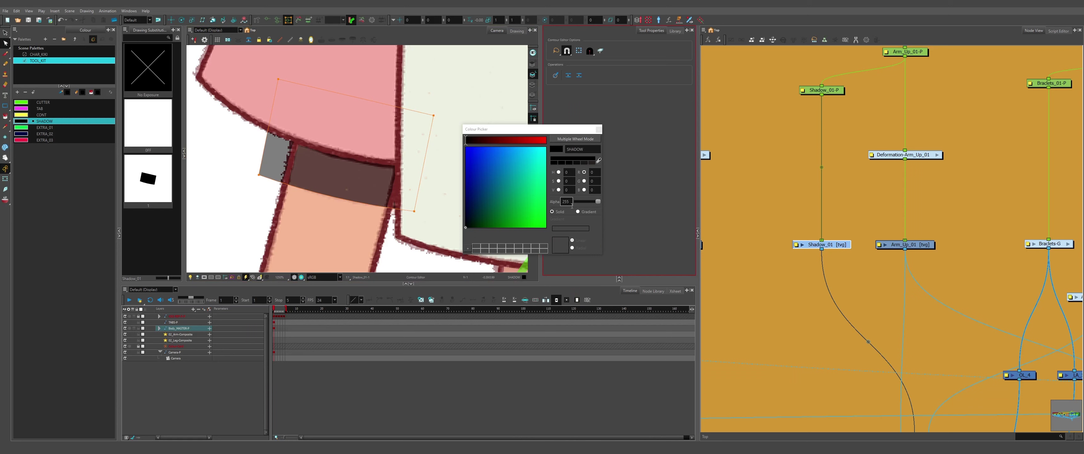
{"action": "left_click_drag", "start_coordinate": [598, 202], "coordinate": [584, 203]}
{"action": "left_click", "coordinate": [598, 130]}
{"action": "left_click", "coordinate": [52, 148]}
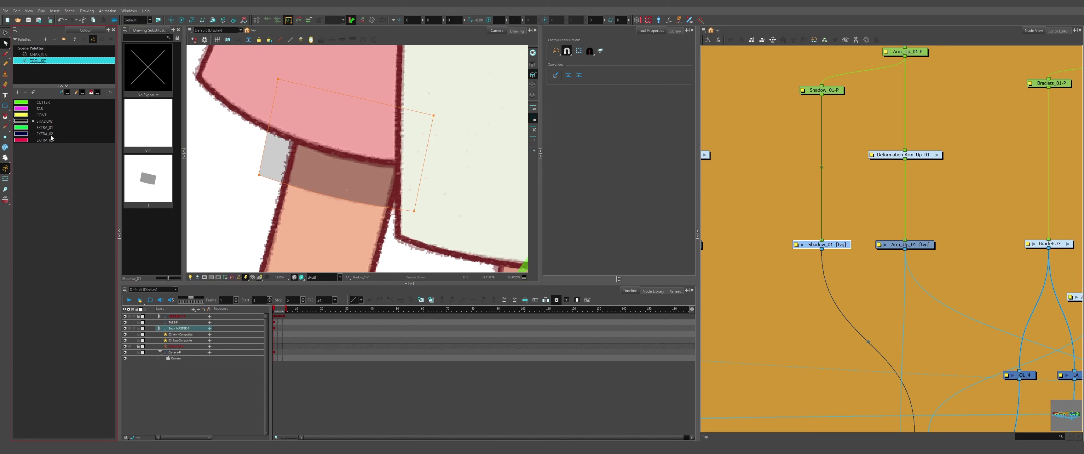
Move the pivot of the Shadow_01-P peg from the belt buckle to the shadow at the sleeve hem
{"action": "scroll", "coordinate": [320, 186], "scroll_direction": "down", "scroll_amount": 4}
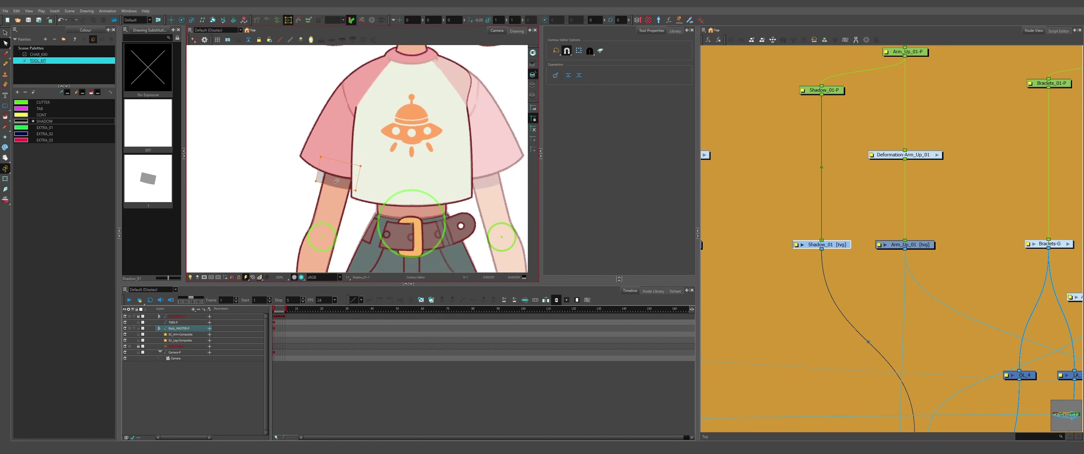
{"action": "scroll", "coordinate": [352, 175], "scroll_direction": "down", "scroll_amount": 4}
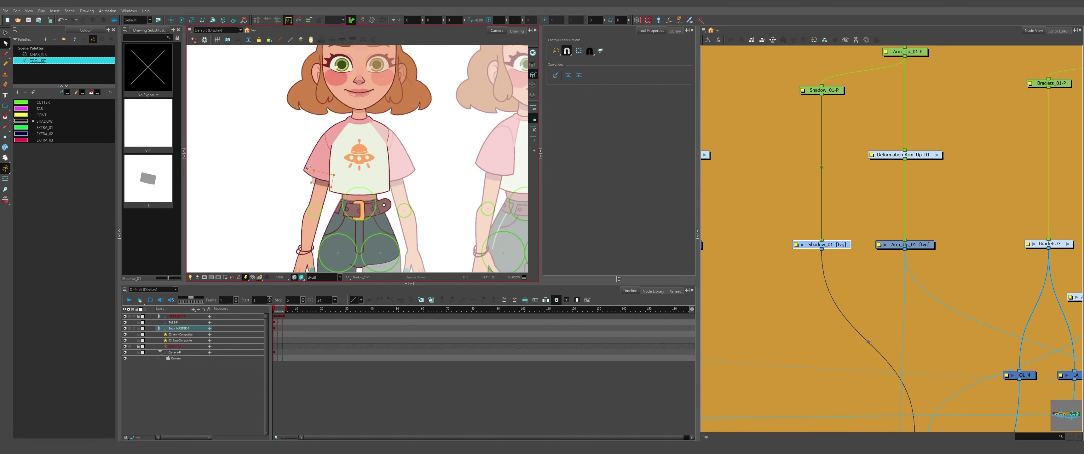
{"action": "scroll", "coordinate": [309, 167], "scroll_direction": "down", "scroll_amount": 2}
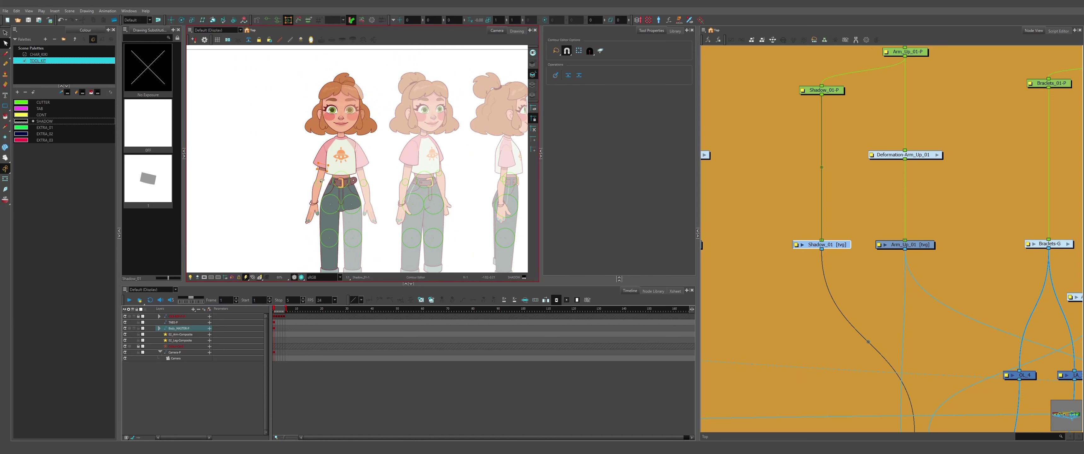
{"action": "scroll", "coordinate": [322, 180], "scroll_direction": "up", "scroll_amount": 6}
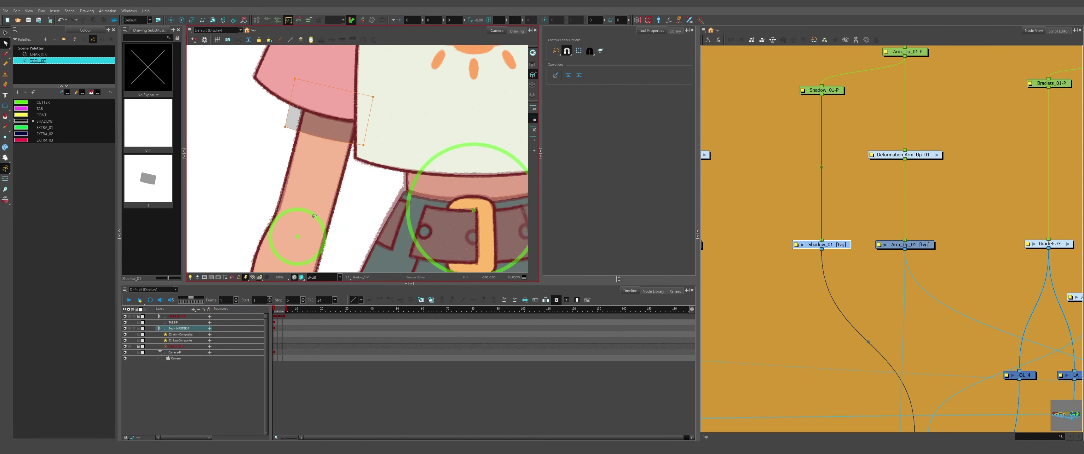
{"action": "scroll", "coordinate": [315, 215], "scroll_direction": "down", "scroll_amount": 2}
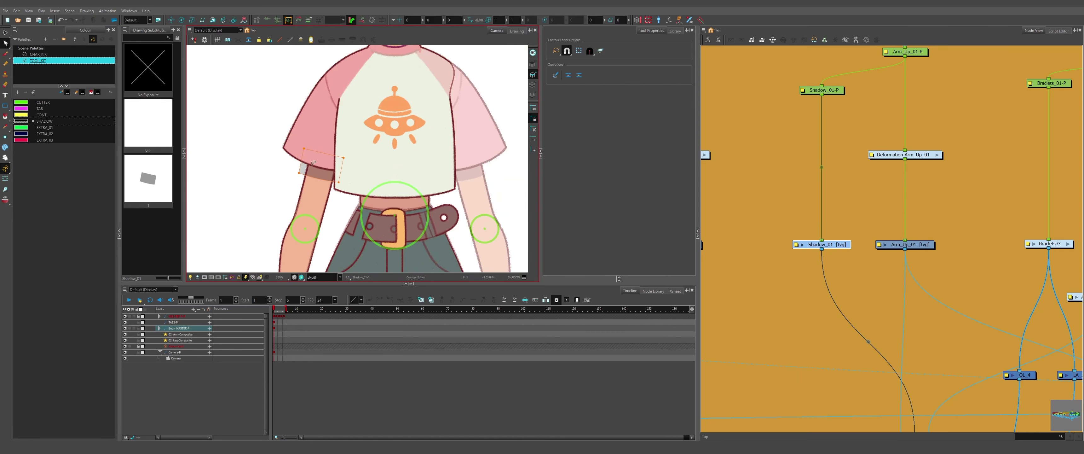
{"action": "scroll", "coordinate": [314, 162], "scroll_direction": "up", "scroll_amount": 2}
{"action": "left_click", "coordinate": [827, 129]}
{"action": "scroll", "coordinate": [827, 129], "scroll_direction": "down", "scroll_amount": 3}
{"action": "left_click", "coordinate": [825, 105]}
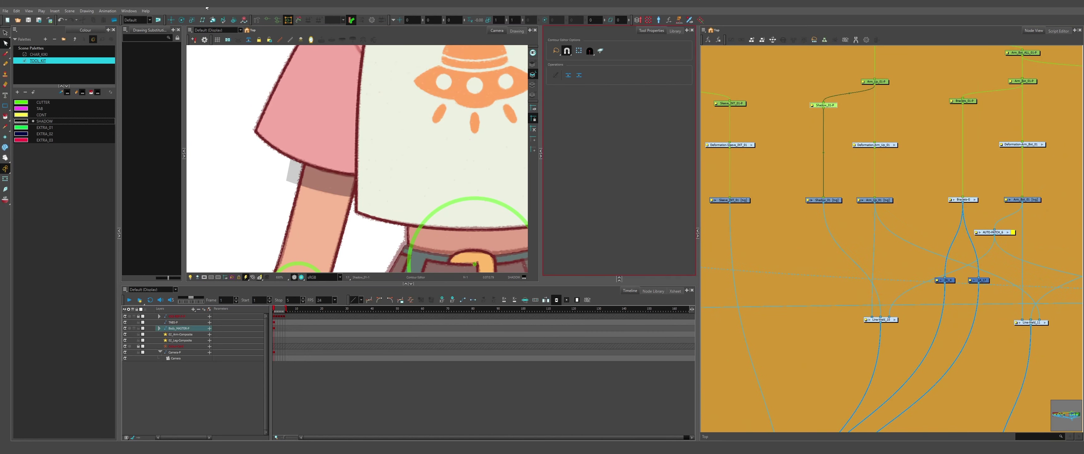
{"action": "left_click", "coordinate": [181, 20]}
{"action": "scroll", "coordinate": [357, 161], "scroll_direction": "down", "scroll_amount": 2}
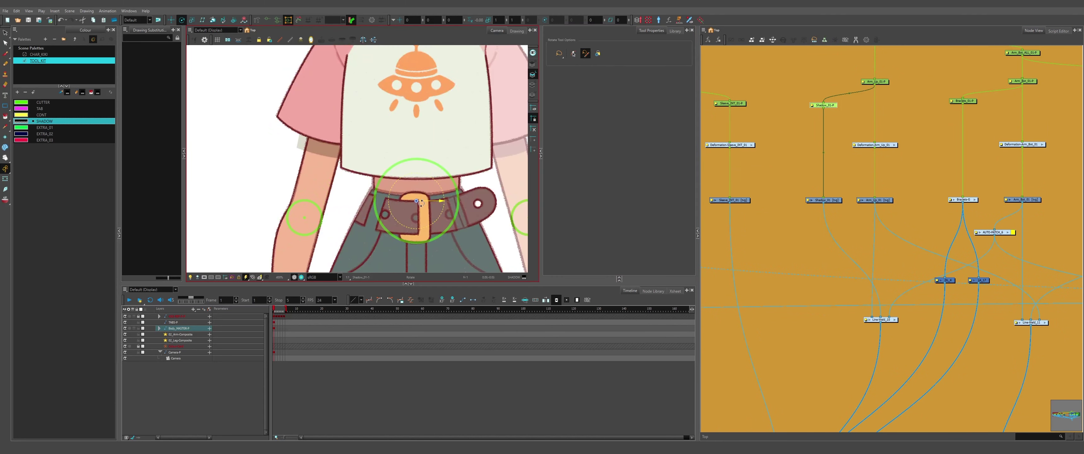
{"action": "left_click_drag", "start_coordinate": [416, 201], "coordinate": [323, 142]}
Duplicate the CUT_2 cutter inside Line-Weld_10 as an inverted cutter between the shadow input and Composite_6, with CA_2 as its matte
{"action": "scroll", "coordinate": [882, 316], "scroll_direction": "up", "scroll_amount": 5}
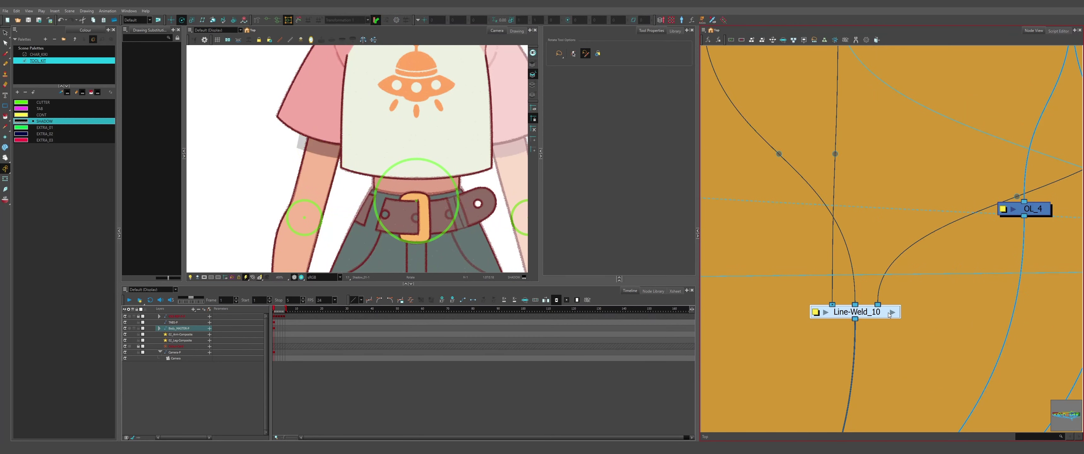
{"action": "double_click", "coordinate": [891, 315]}
{"action": "scroll", "coordinate": [891, 314], "scroll_direction": "down", "scroll_amount": 4}
{"action": "scroll", "coordinate": [889, 296], "scroll_direction": "up", "scroll_amount": 5}
{"action": "left_click", "coordinate": [852, 298]}
{"action": "key", "text": "ctrl+c"}
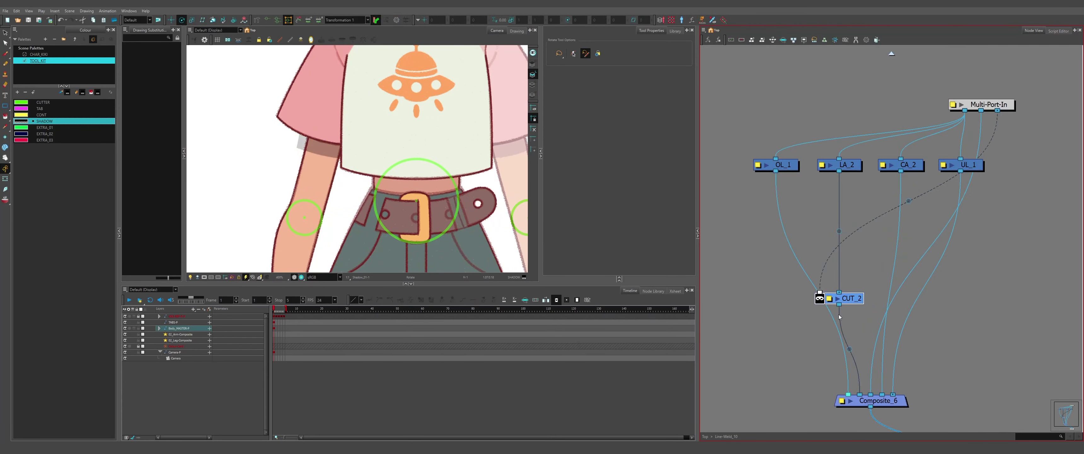
{"action": "key", "text": "ctrl+v"}
{"action": "left_click_drag", "start_coordinate": [898, 276], "coordinate": [965, 288]}
{"action": "left_click_drag", "start_coordinate": [872, 157], "coordinate": [936, 279]}
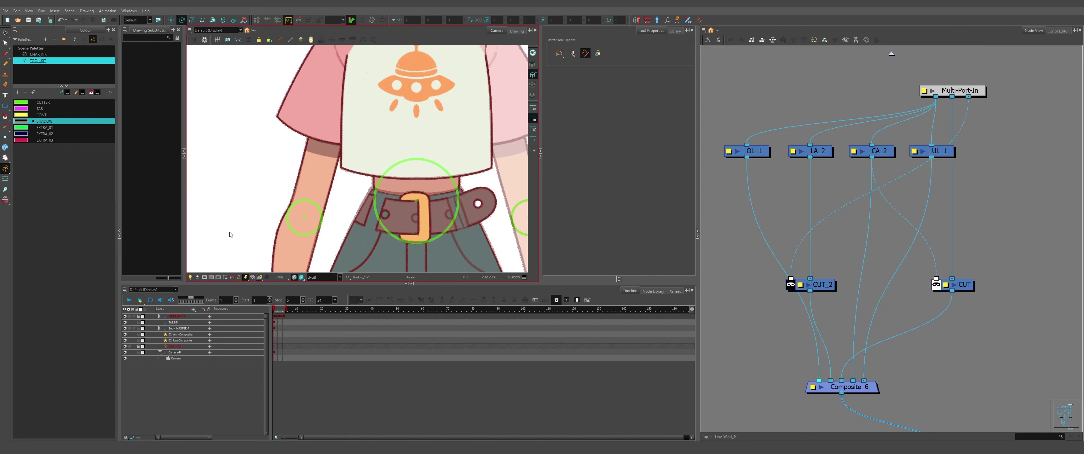
Hide the faded reference artwork and select the shadow on the upper arm below the sleeve
{"action": "left_click", "coordinate": [125, 316]}
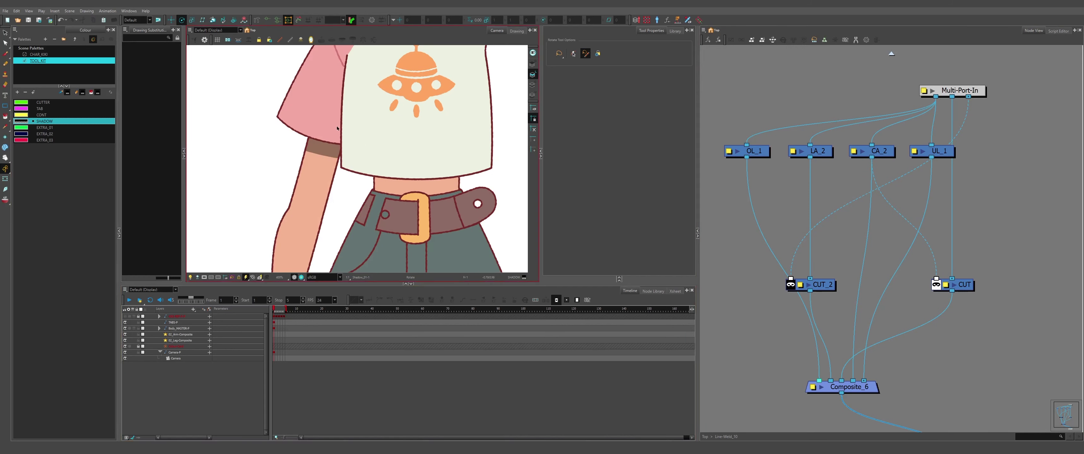
{"action": "scroll", "coordinate": [332, 137], "scroll_direction": "up", "scroll_amount": 5}
{"action": "left_click", "coordinate": [333, 168]}
{"action": "scroll", "coordinate": [332, 168], "scroll_direction": "down", "scroll_amount": 4}
{"action": "scroll", "coordinate": [334, 167], "scroll_direction": "down", "scroll_amount": 4}
{"action": "scroll", "coordinate": [333, 167], "scroll_direction": "up", "scroll_amount": 5}
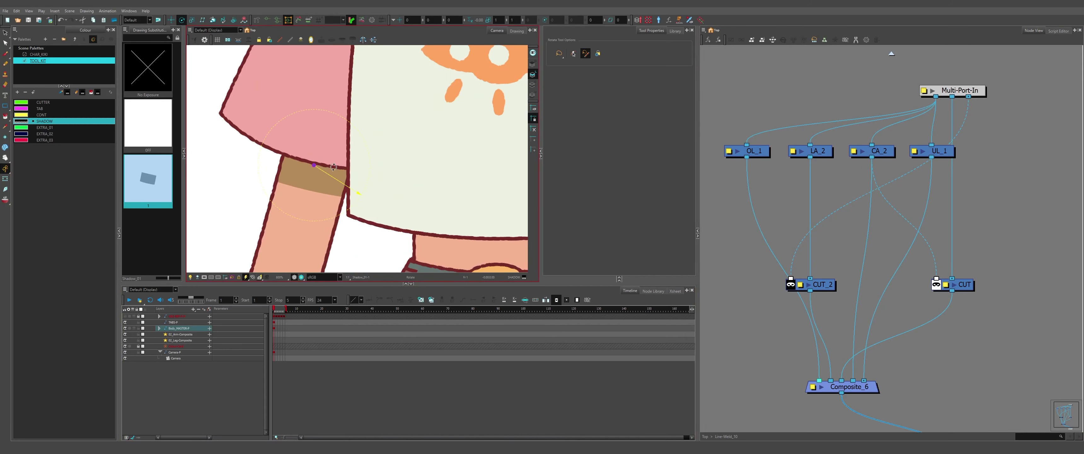
Try moving the shadow up under the sleeve to test how the cutter clips it to the arm
{"action": "left_click", "coordinate": [173, 20]}
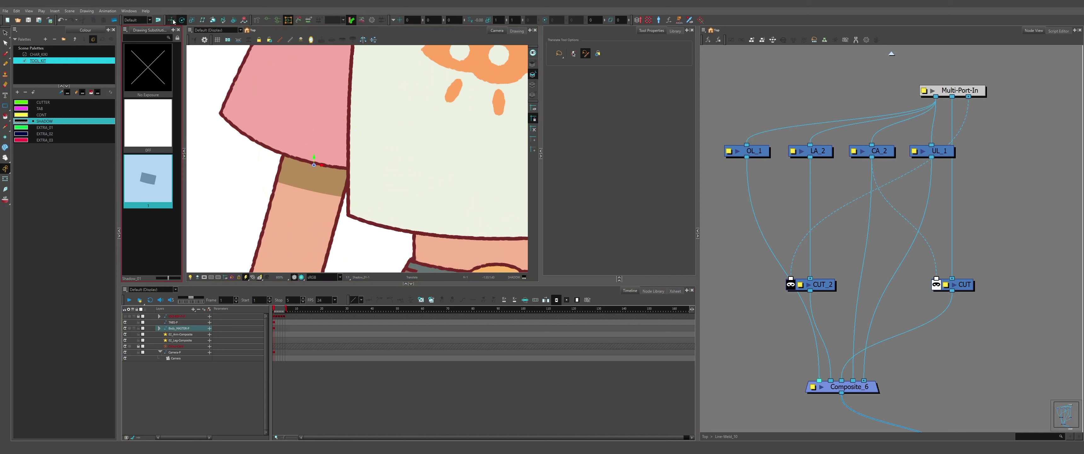
{"action": "scroll", "coordinate": [267, 125], "scroll_direction": "down", "scroll_amount": 2}
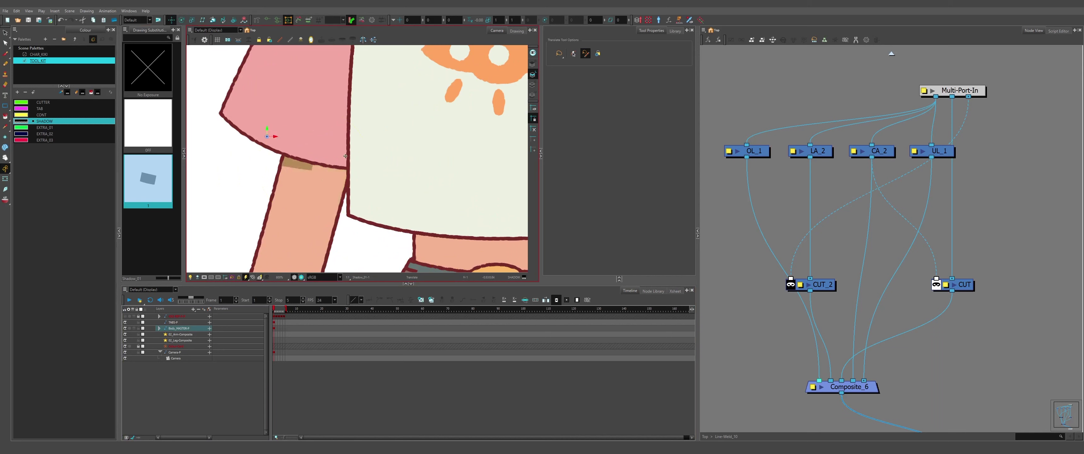
{"action": "scroll", "coordinate": [316, 125], "scroll_direction": "down", "scroll_amount": 2}
{"action": "left_click", "coordinate": [322, 120]}
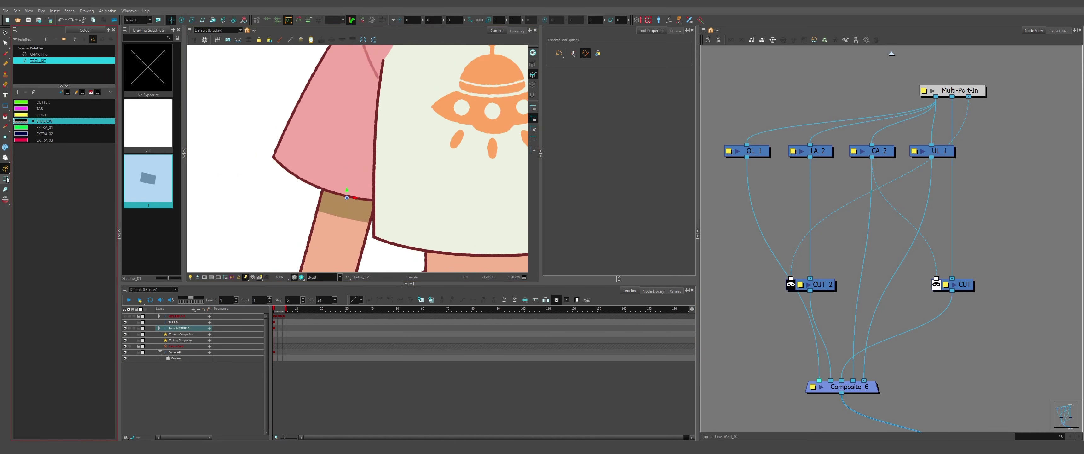
Show the sleeve's deformation controls and try bending its hem upward to see how far the shadow extends beneath it
{"action": "left_click", "coordinate": [6, 179]}
{"action": "left_click", "coordinate": [315, 93]}
{"action": "left_click", "coordinate": [267, 20]}
{"action": "left_click", "coordinate": [299, 192]}
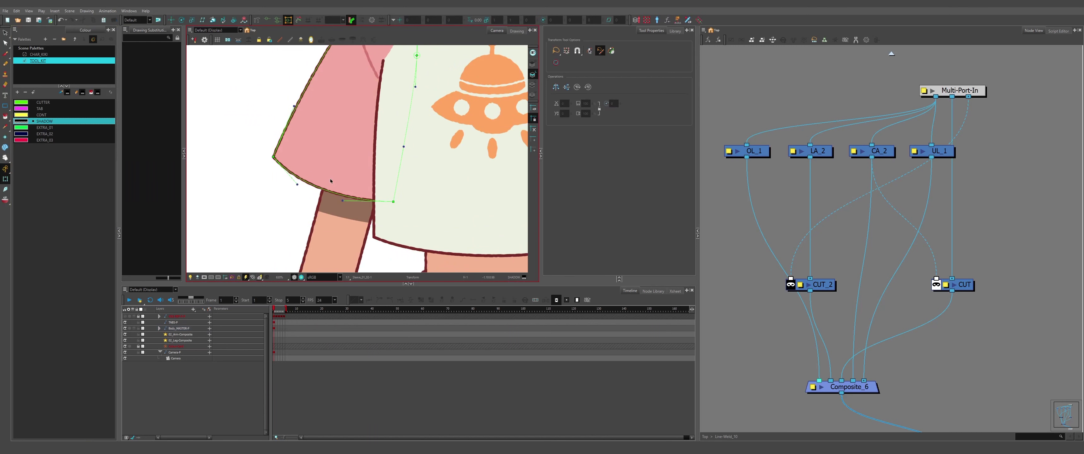
{"action": "left_click_drag", "start_coordinate": [297, 188], "coordinate": [346, 151]}
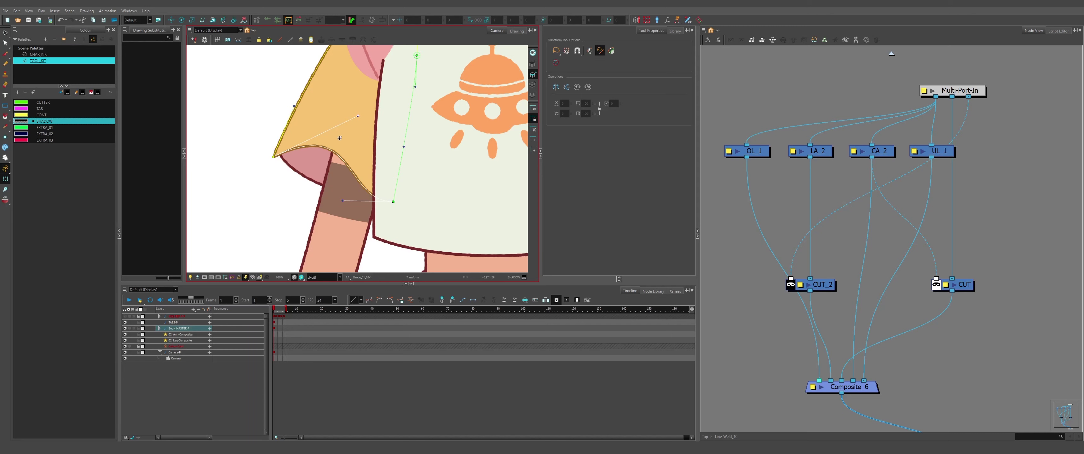
{"action": "left_click_drag", "start_coordinate": [332, 191], "coordinate": [333, 190]}
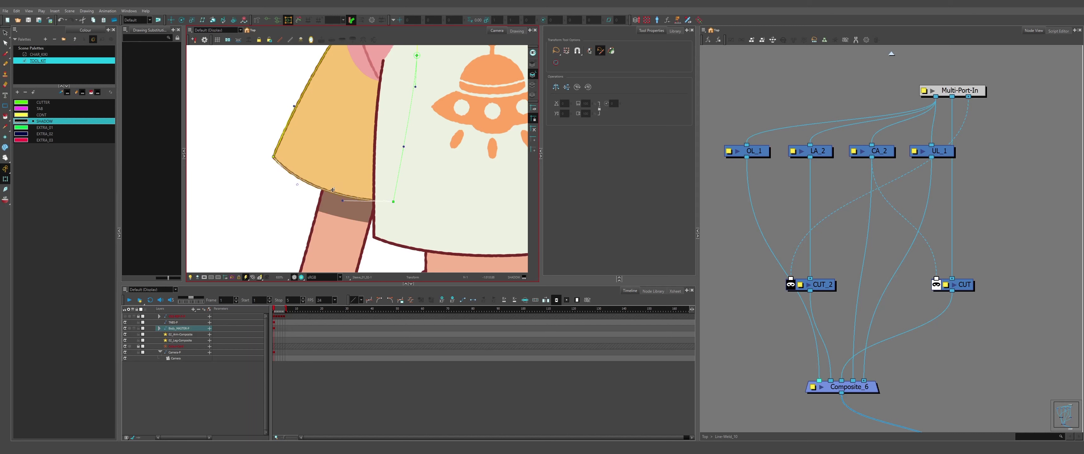
Extend the shadow shape upward beneath the sleeve, and cut and paste it into a different art layer of the same drawing
{"action": "left_click", "coordinate": [328, 210]}
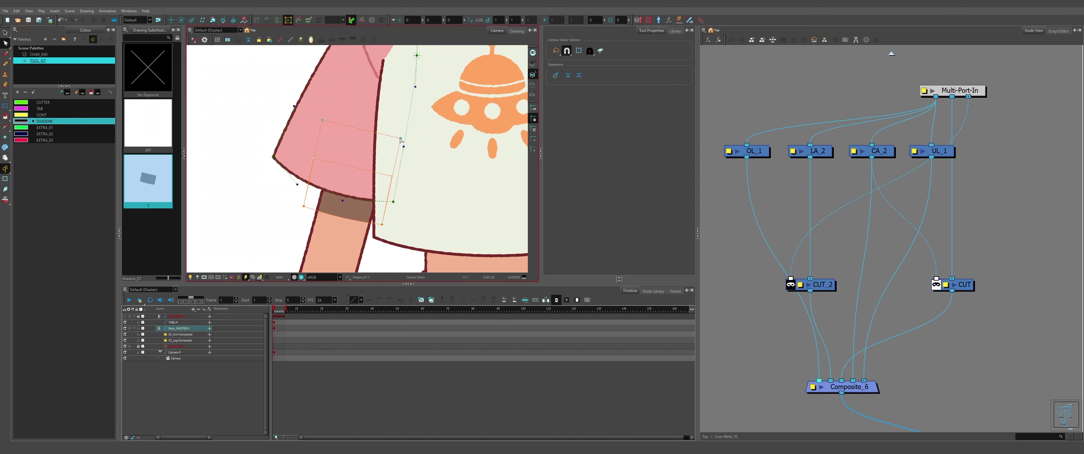
{"action": "key", "text": "alt+s"}
{"action": "key", "text": "ctrl+x"}
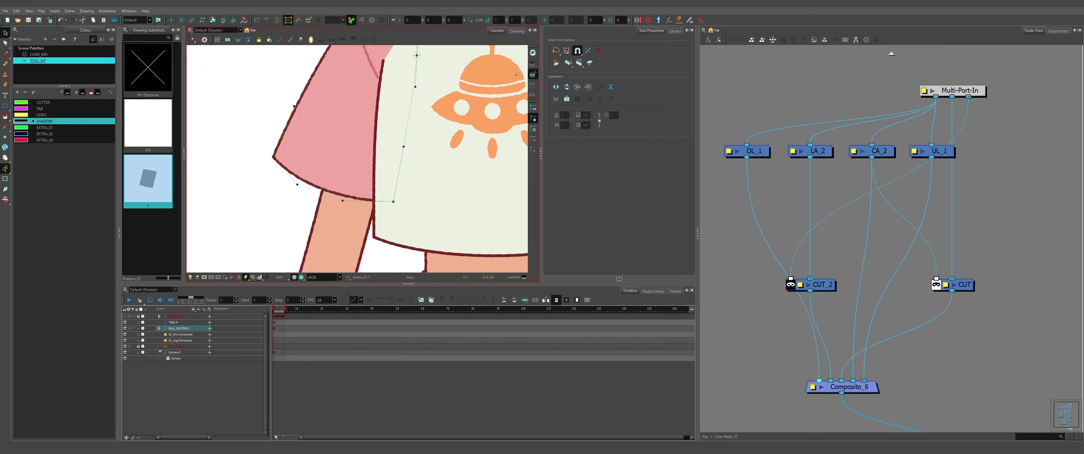
{"action": "left_click", "coordinate": [533, 86]}
{"action": "key", "text": "ctrl+v"}
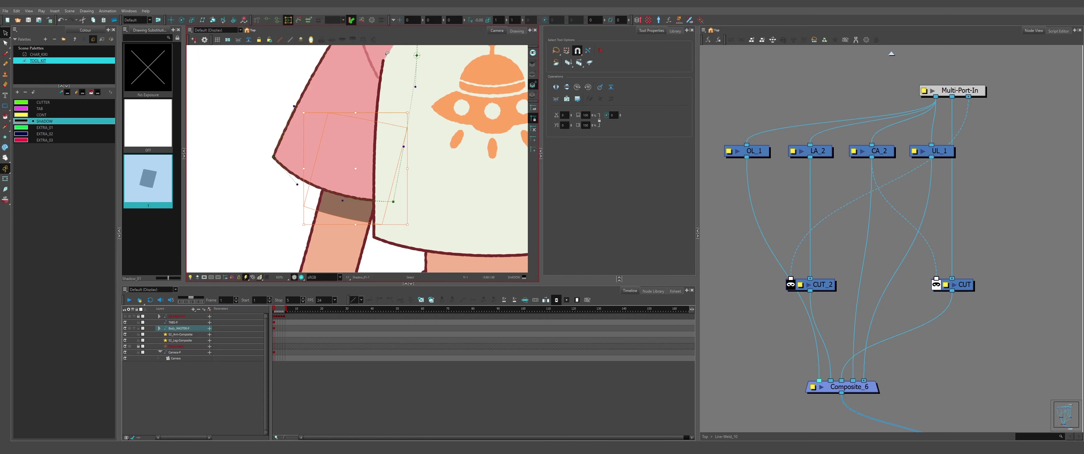
Return to the main node network and add a deformation group above Shadow_01, aligned with Deformation-Arm_Up_01
{"action": "left_click", "coordinate": [891, 54]}
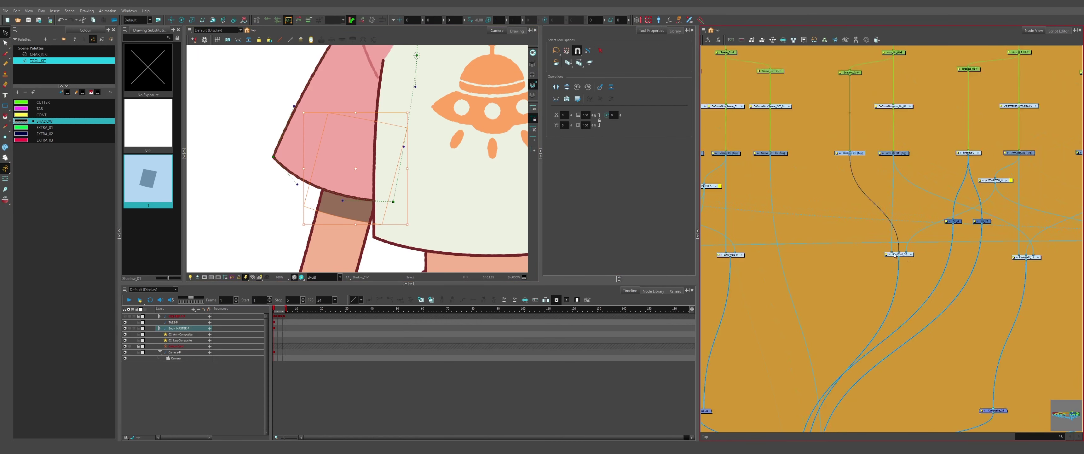
{"action": "scroll", "coordinate": [846, 103], "scroll_direction": "up", "scroll_amount": 6}
{"action": "left_click_drag", "start_coordinate": [813, 206], "coordinate": [847, 279]}
{"action": "left_click", "coordinate": [339, 38]}
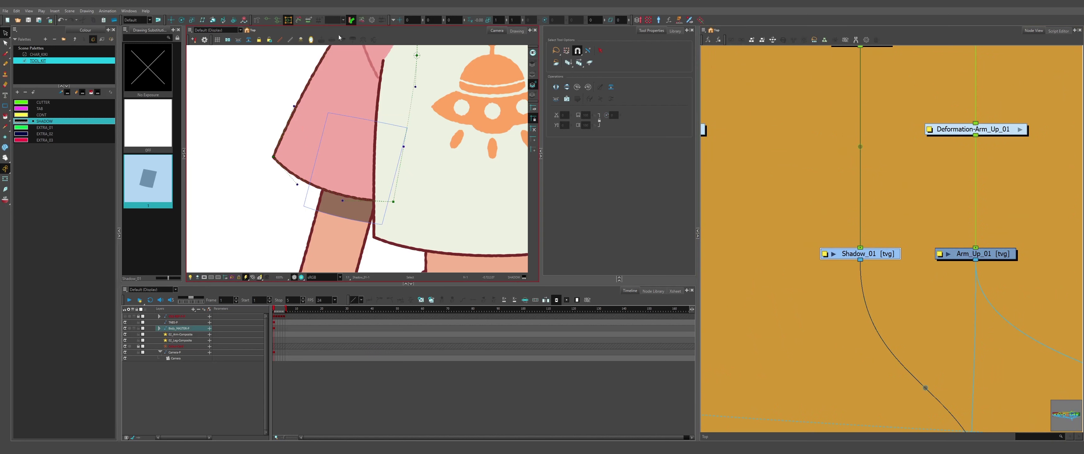
{"action": "left_click", "coordinate": [309, 20]}
{"action": "left_click", "coordinate": [877, 173]}
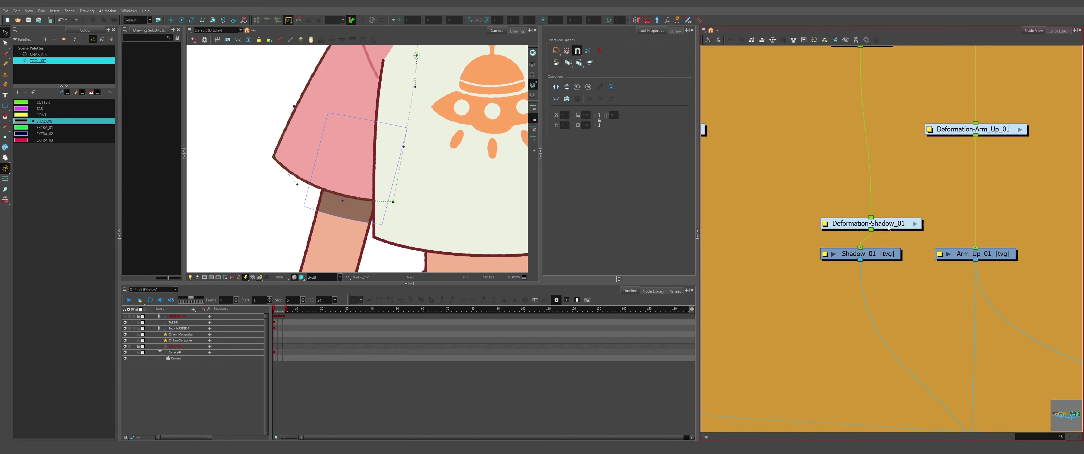
{"action": "left_click_drag", "start_coordinate": [889, 228], "coordinate": [877, 134]}
Build an envelope deformer for the Shadow_01 drawing with the Envelope Creator, adjusting the number of deformation points
{"action": "left_click", "coordinate": [874, 255]}
{"action": "left_click", "coordinate": [396, 20]}
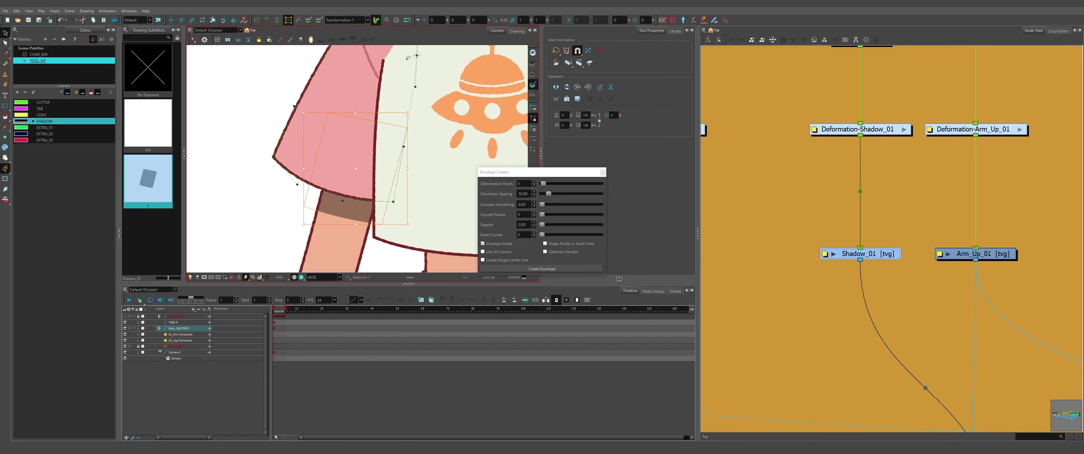
{"action": "left_click", "coordinate": [534, 185]}
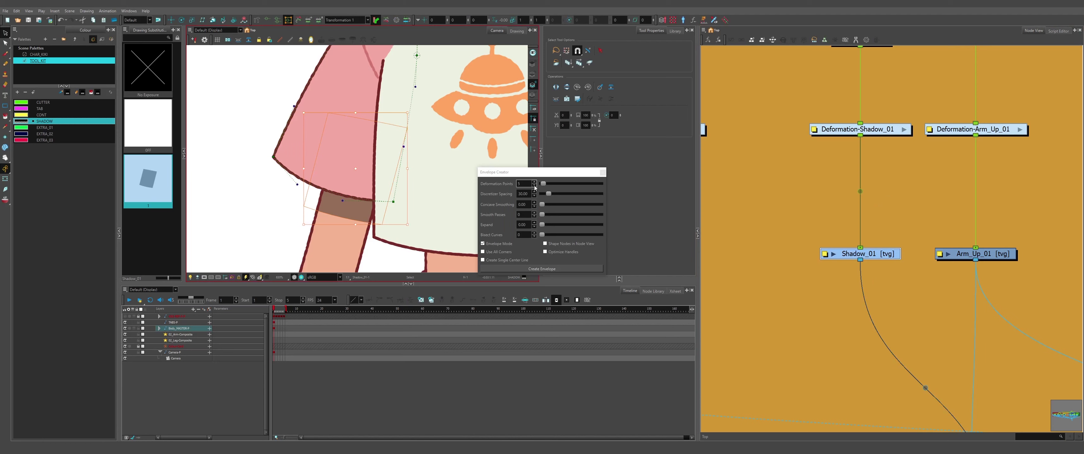
{"action": "left_click", "coordinate": [6, 180]}
{"action": "left_click", "coordinate": [225, 189]}
{"action": "scroll", "coordinate": [298, 155], "scroll_direction": "down", "scroll_amount": 4}
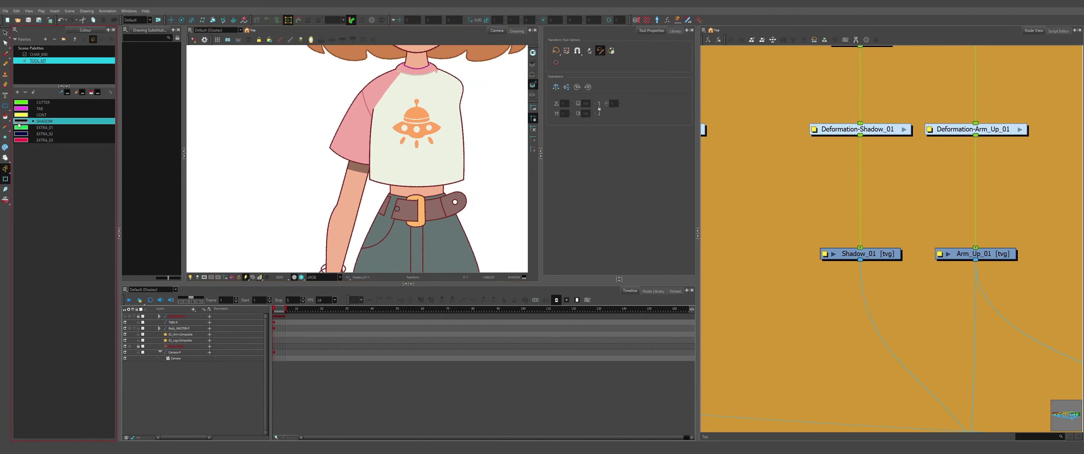
Set the alpha of the SHADOW colour to 50
{"action": "double_click", "coordinate": [19, 124]}
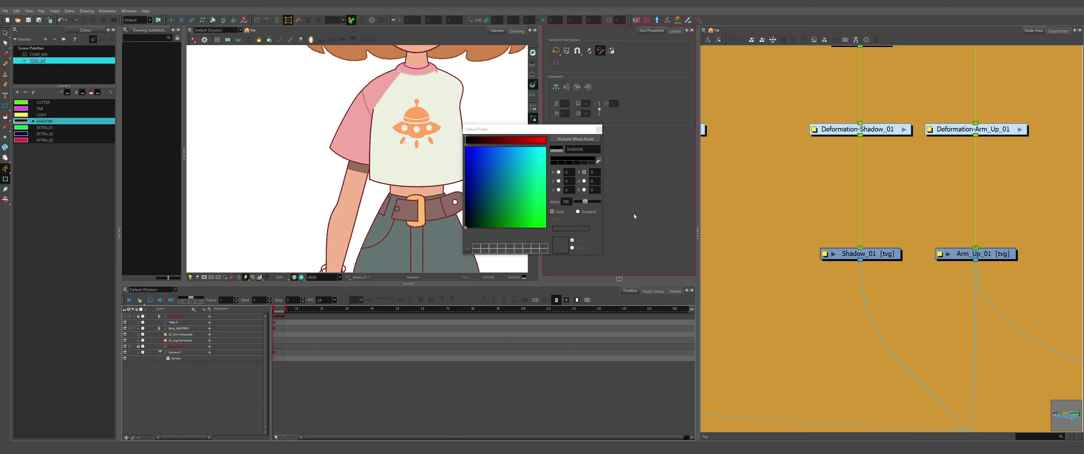
{"action": "type", "text": "50"}
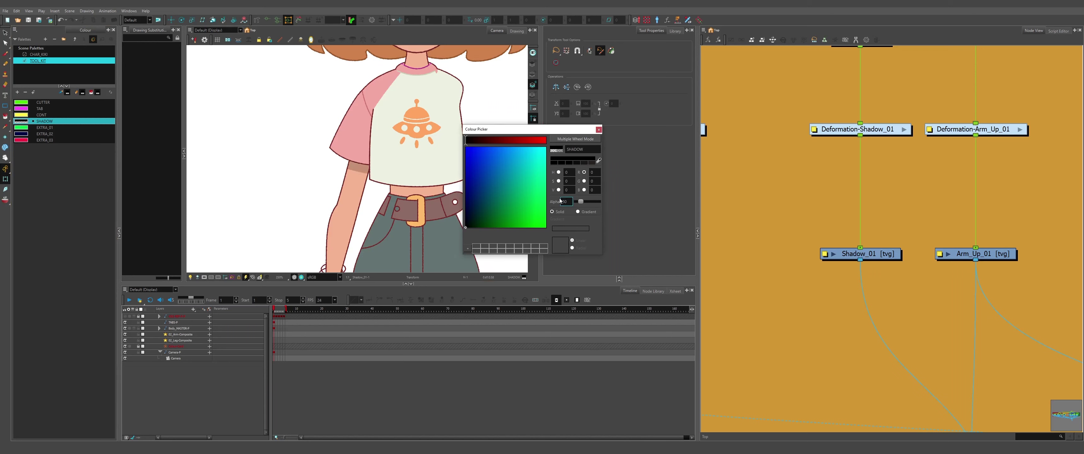
{"action": "left_click", "coordinate": [599, 129]}
Examine the shaded arm on the character and the layout of the arm's node group
{"action": "left_click_drag", "start_coordinate": [332, 264], "coordinate": [332, 220]}
{"action": "scroll", "coordinate": [332, 244], "scroll_direction": "down", "scroll_amount": 1}
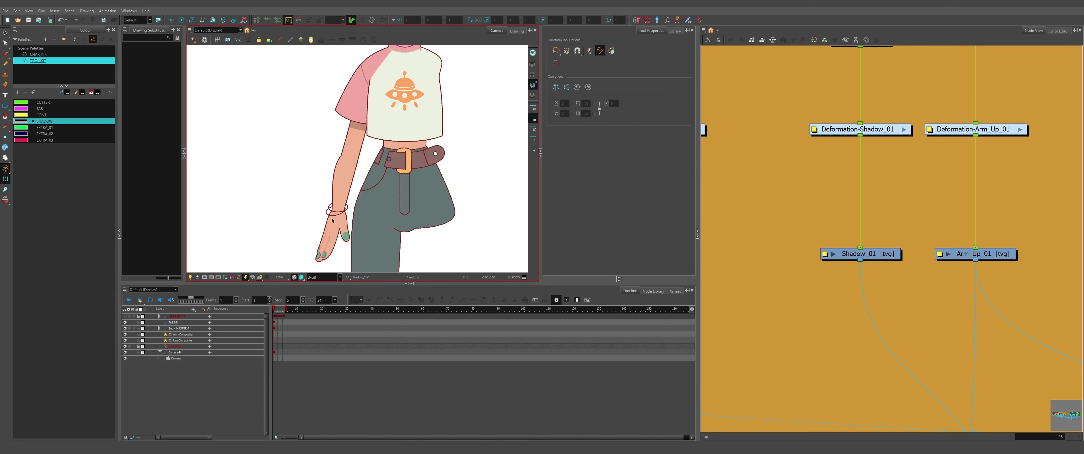
{"action": "scroll", "coordinate": [846, 269], "scroll_direction": "down", "scroll_amount": 5}
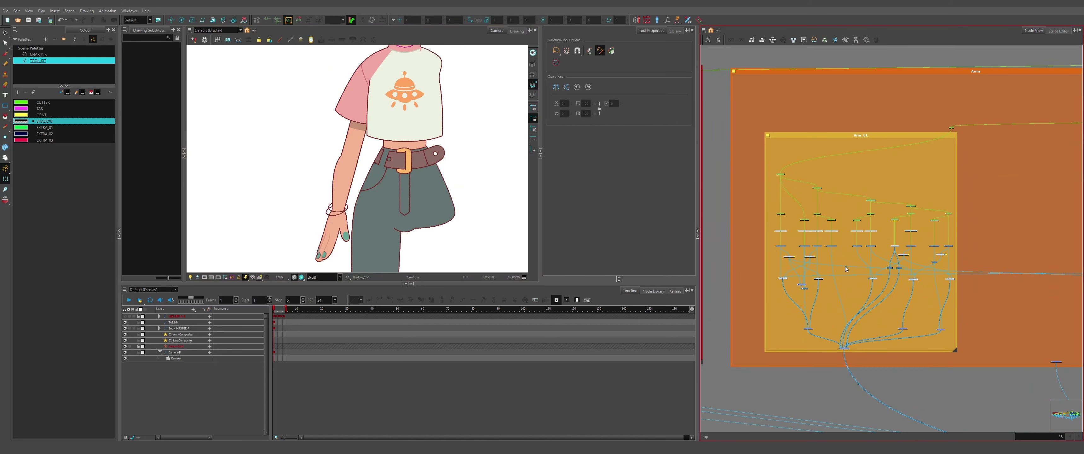
{"action": "scroll", "coordinate": [344, 130], "scroll_direction": "down", "scroll_amount": 1}
{"action": "scroll", "coordinate": [344, 130], "scroll_direction": "up", "scroll_amount": 2}
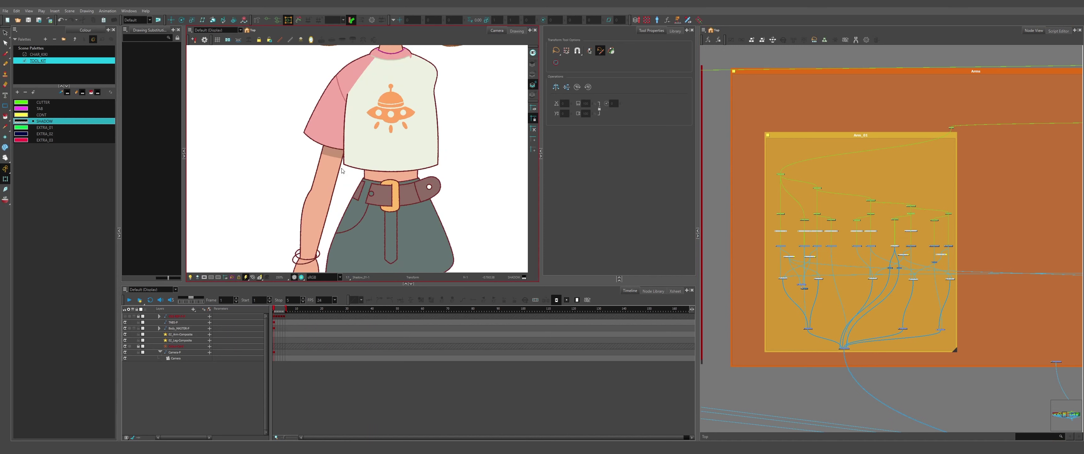
{"action": "scroll", "coordinate": [335, 171], "scroll_direction": "down", "scroll_amount": 2}
{"action": "scroll", "coordinate": [333, 171], "scroll_direction": "up", "scroll_amount": 1}
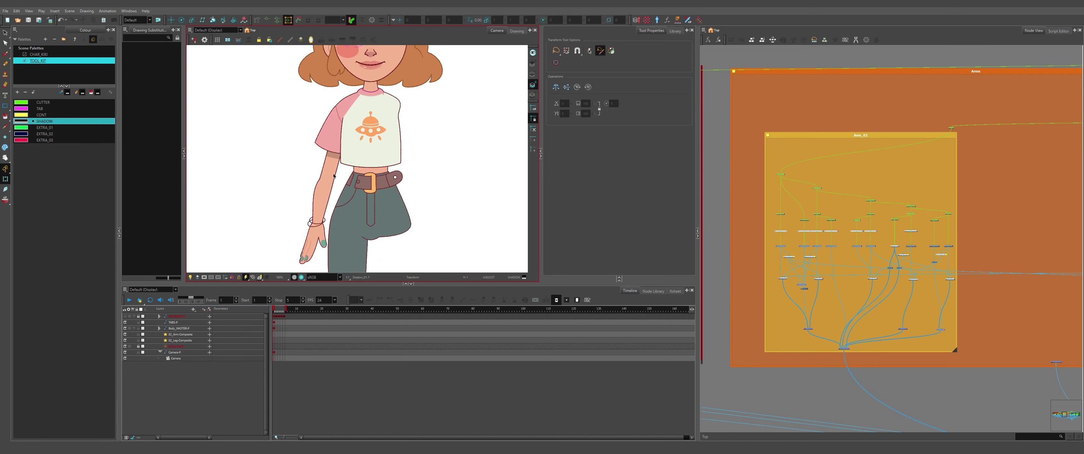
{"action": "scroll", "coordinate": [858, 247], "scroll_direction": "up", "scroll_amount": 5}
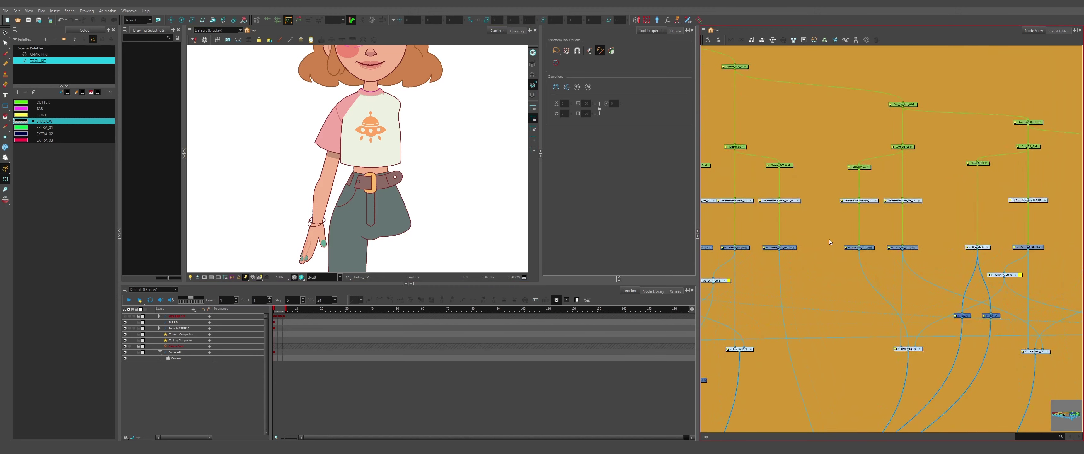
{"action": "left_click_drag", "start_coordinate": [837, 232], "coordinate": [915, 277]}
{"action": "left_click", "coordinate": [916, 285]}
{"action": "scroll", "coordinate": [877, 274], "scroll_direction": "down", "scroll_amount": 5}
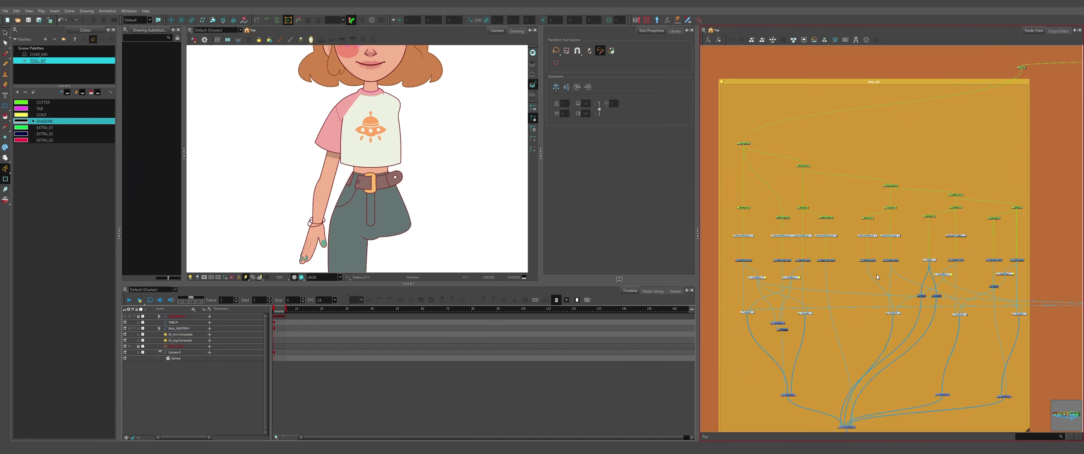
{"action": "scroll", "coordinate": [871, 274], "scroll_direction": "down", "scroll_amount": 2}
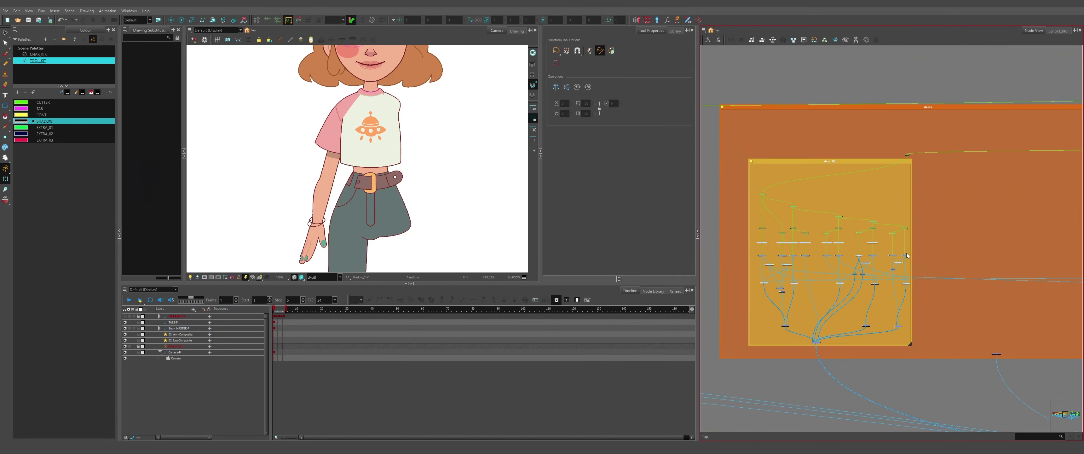
{"action": "left_click_drag", "start_coordinate": [919, 154], "coordinate": [1060, 344]}
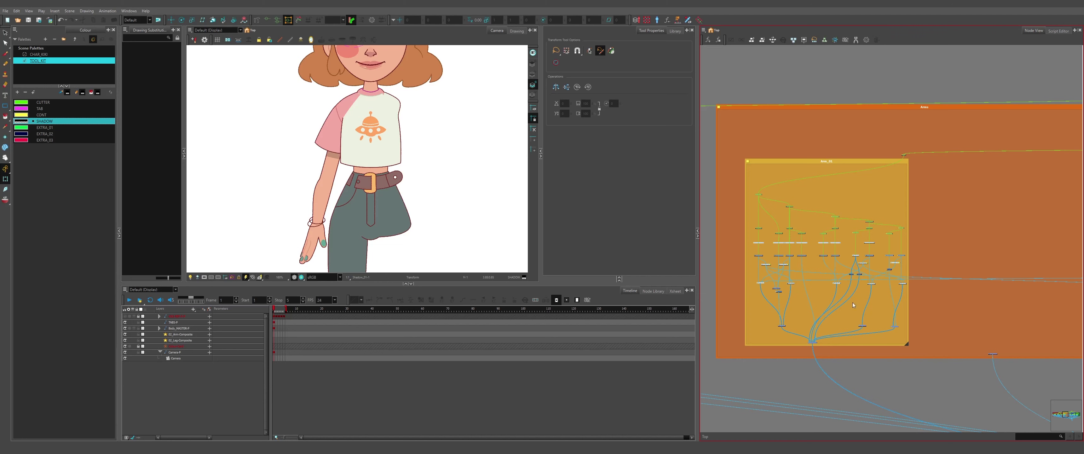
Step through the turnaround frames to check the arm and sleeve in the character's other views
{"action": "key", "text": "period"}
{"action": "key", "text": "period"}
{"action": "key", "text": "period"}
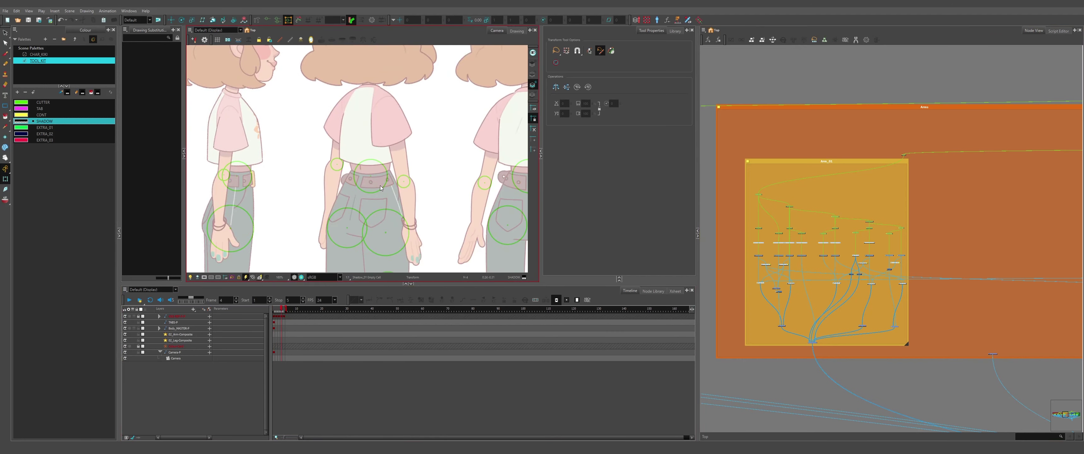
{"action": "key", "text": "period"}
{"action": "key", "text": "comma"}
{"action": "key", "text": "comma"}
{"action": "key", "text": "comma"}
{"action": "key", "text": "comma"}
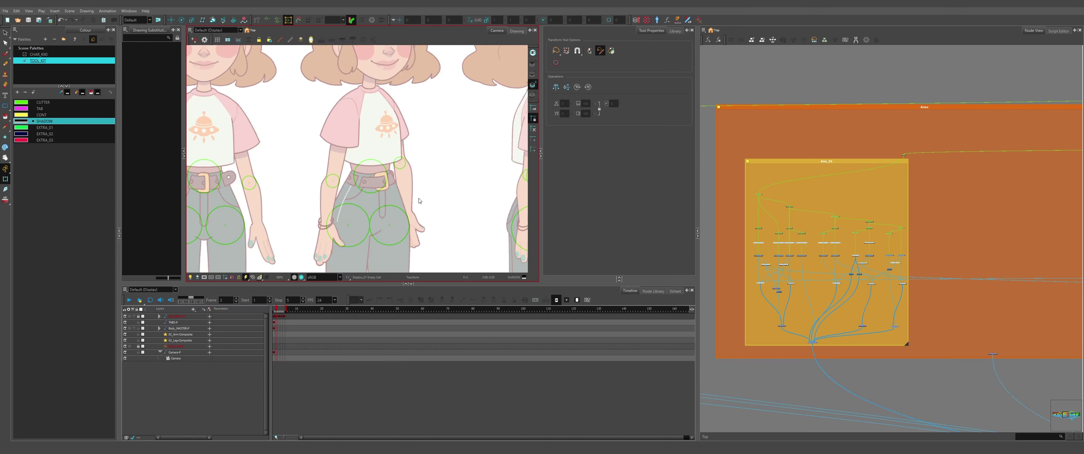
{"action": "key", "text": "period"}
{"action": "key", "text": "comma"}
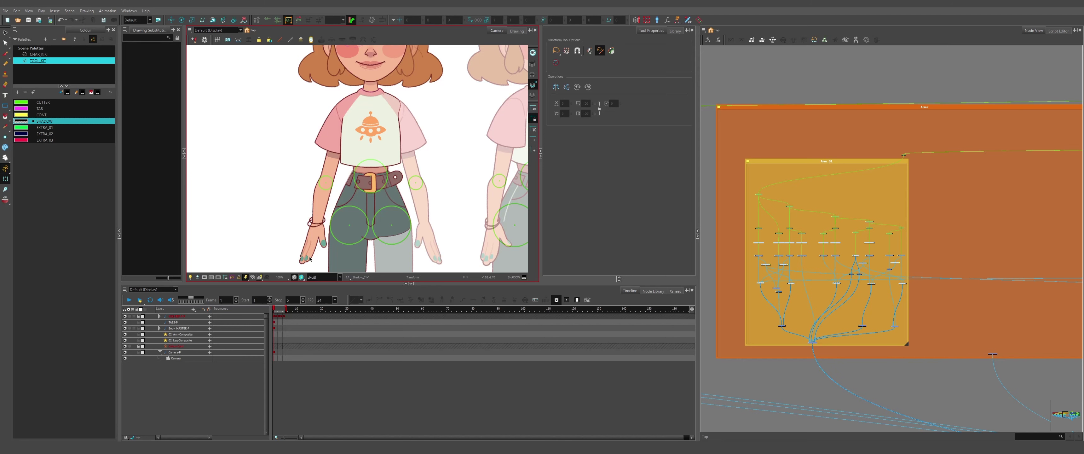
Duplicate the complete arm node group and place the copy beside the original inside the arms backdrop
{"action": "left_click", "coordinate": [815, 236]}
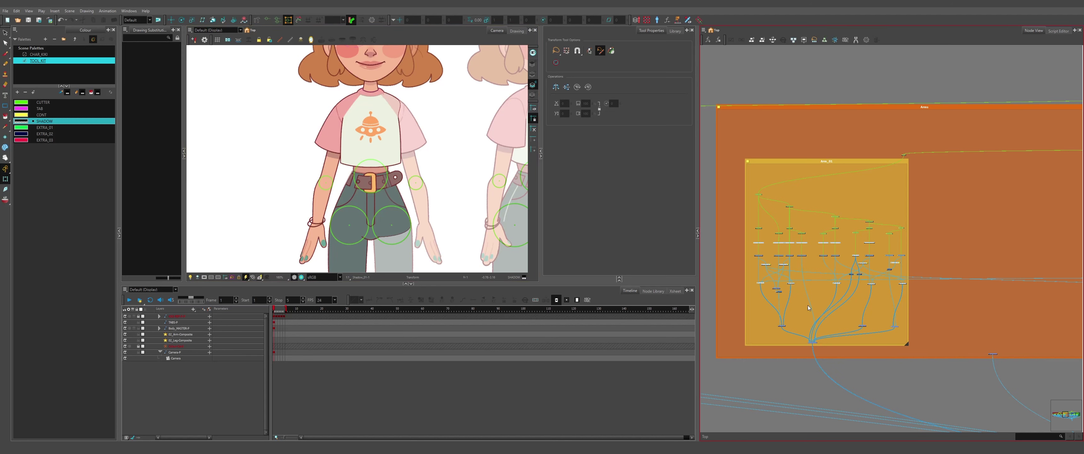
{"action": "scroll", "coordinate": [814, 236], "scroll_direction": "up", "scroll_amount": 8}
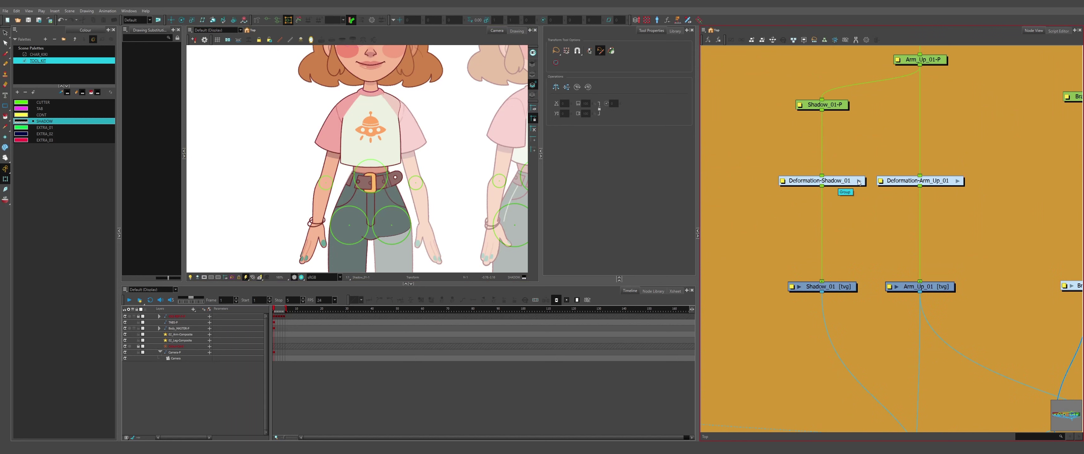
{"action": "scroll", "coordinate": [830, 266], "scroll_direction": "down", "scroll_amount": 10}
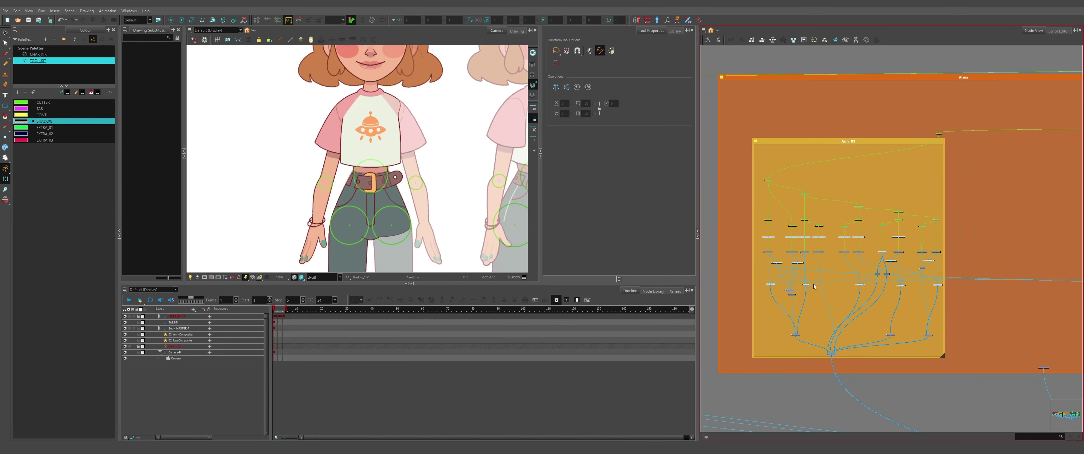
{"action": "left_click_drag", "start_coordinate": [952, 363], "coordinate": [742, 136]}
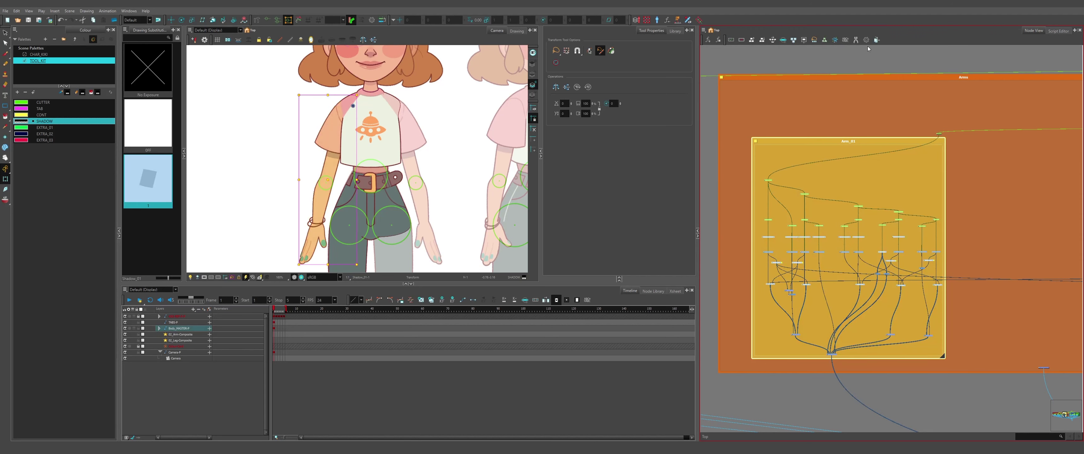
{"action": "scroll", "coordinate": [962, 190], "scroll_direction": "up", "scroll_amount": 3}
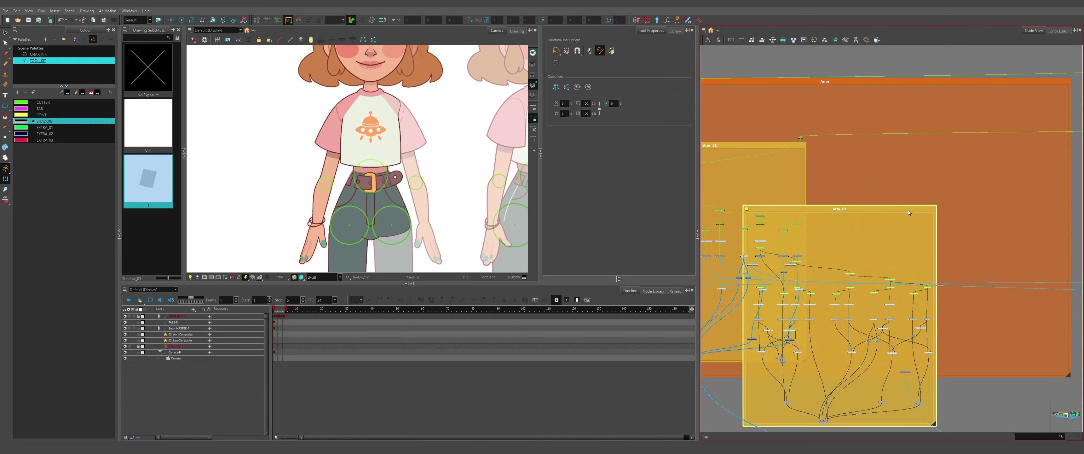
{"action": "left_click_drag", "start_coordinate": [908, 210], "coordinate": [969, 161]}
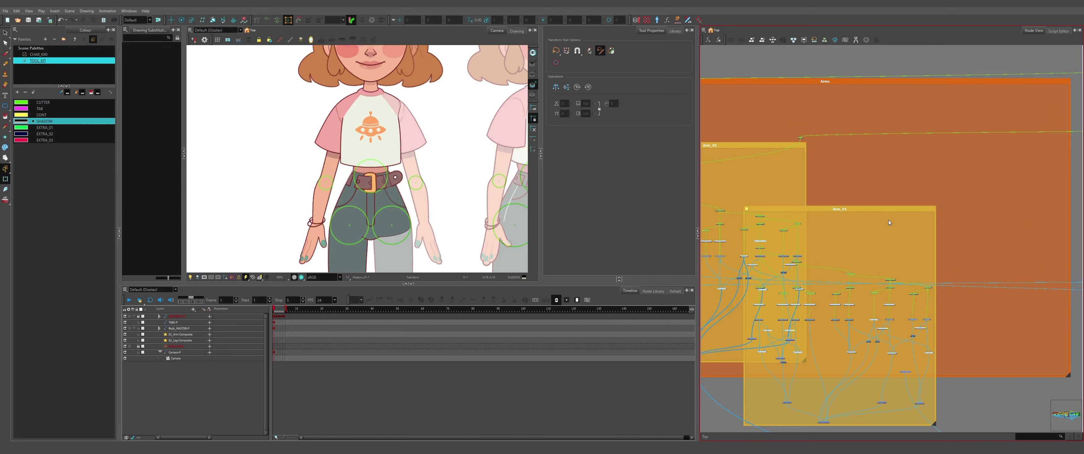
{"action": "mouse_move", "coordinate": [869, 209]}
{"action": "left_mouse_down"}
{"action": "mouse_move", "coordinate": [941, 141]}
{"action": "mouse_move", "coordinate": [954, 148]}
{"action": "left_mouse_up"}
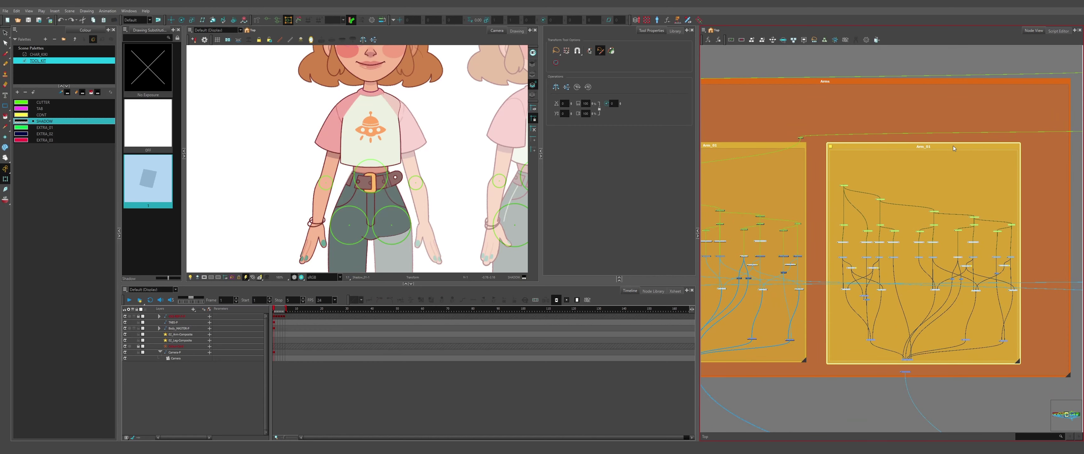
Connect the output of 01_Arm-Composite_1 to the 02_Arm-Composite node
{"action": "scroll", "coordinate": [909, 379], "scroll_direction": "up", "scroll_amount": 6}
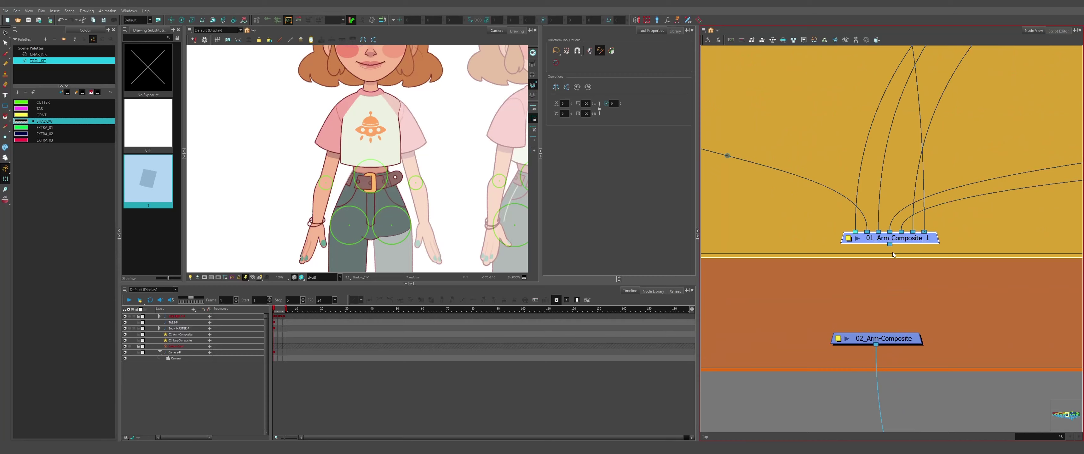
{"action": "left_click_drag", "start_coordinate": [890, 244], "coordinate": [876, 332]}
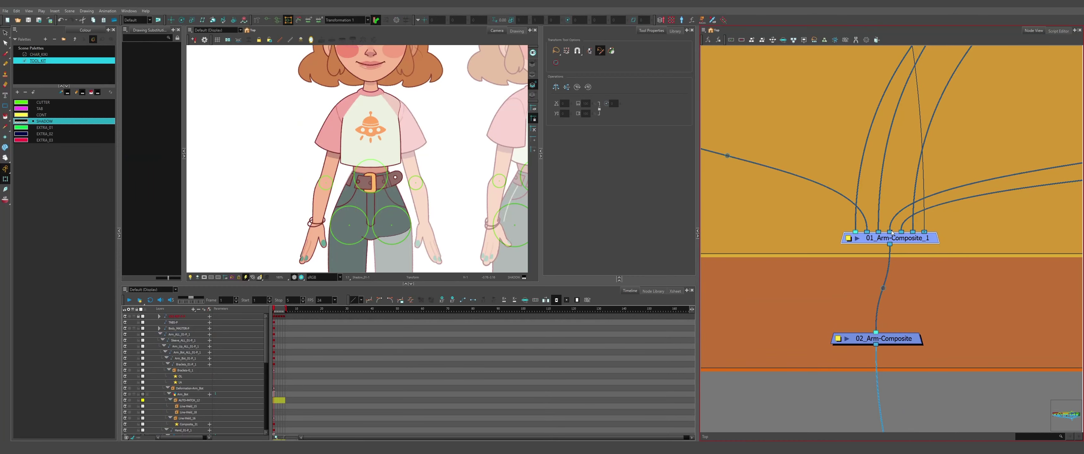
{"action": "scroll", "coordinate": [910, 253], "scroll_direction": "down", "scroll_amount": 6}
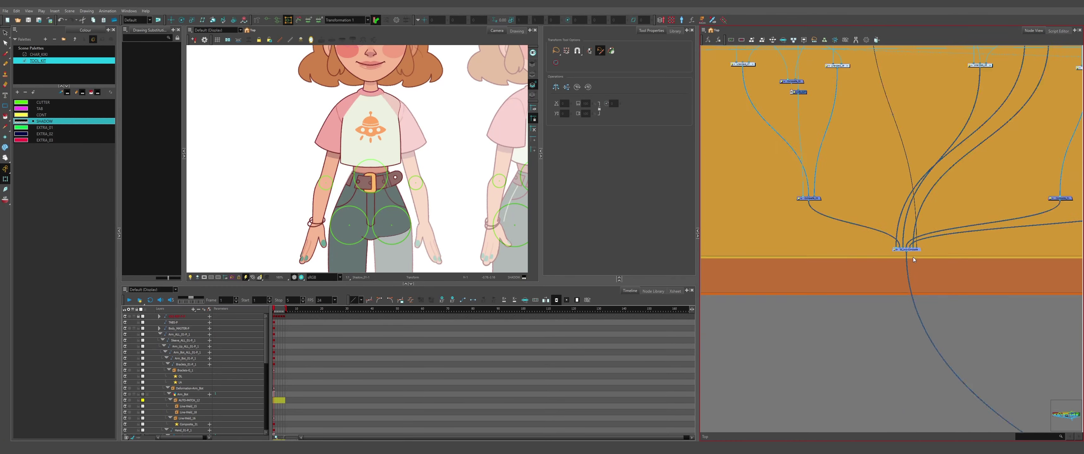
Add the suffix _02 to the names of the copied arm's drawing and deformation nodes
{"action": "scroll", "coordinate": [913, 257], "scroll_direction": "down", "scroll_amount": 3}
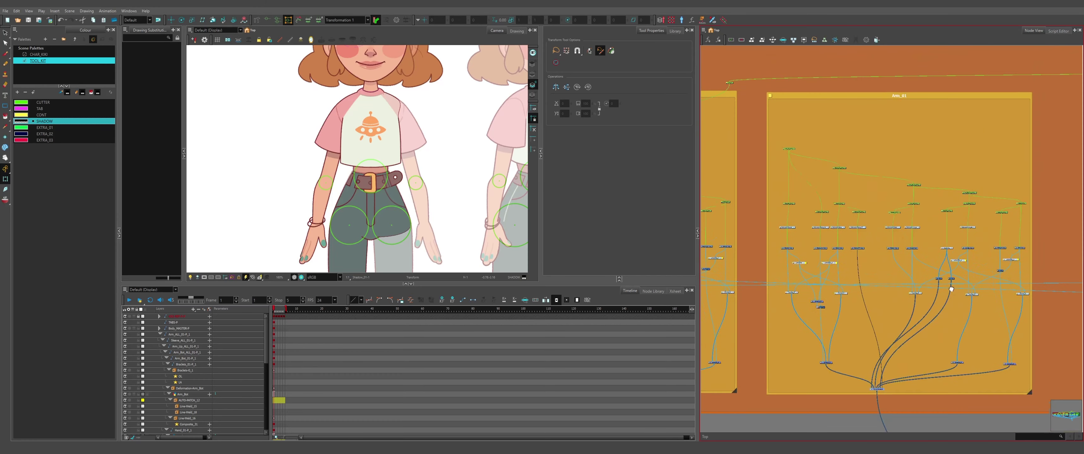
{"action": "left_click_drag", "start_coordinate": [952, 288], "coordinate": [967, 307]}
{"action": "left_click_drag", "start_coordinate": [1052, 271], "coordinate": [1002, 235]}
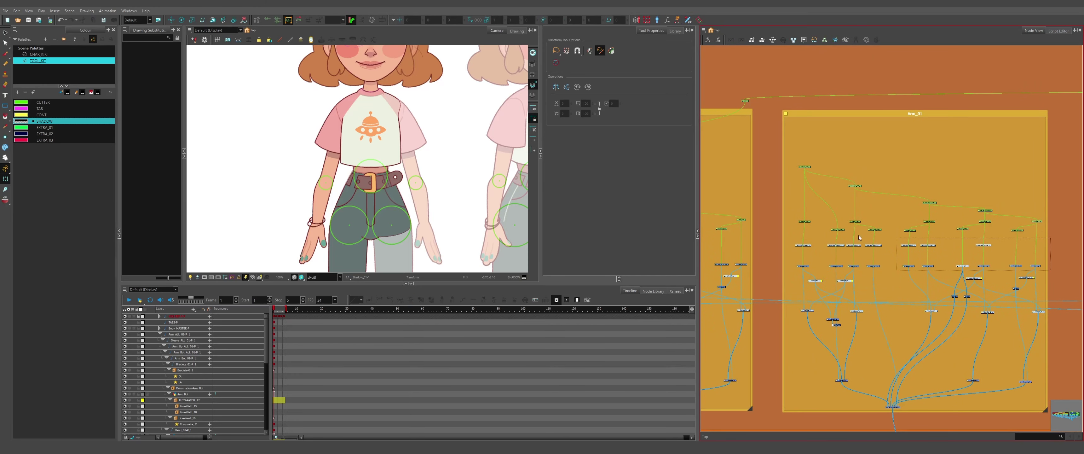
{"action": "left_click_drag", "start_coordinate": [790, 235], "coordinate": [791, 236]}
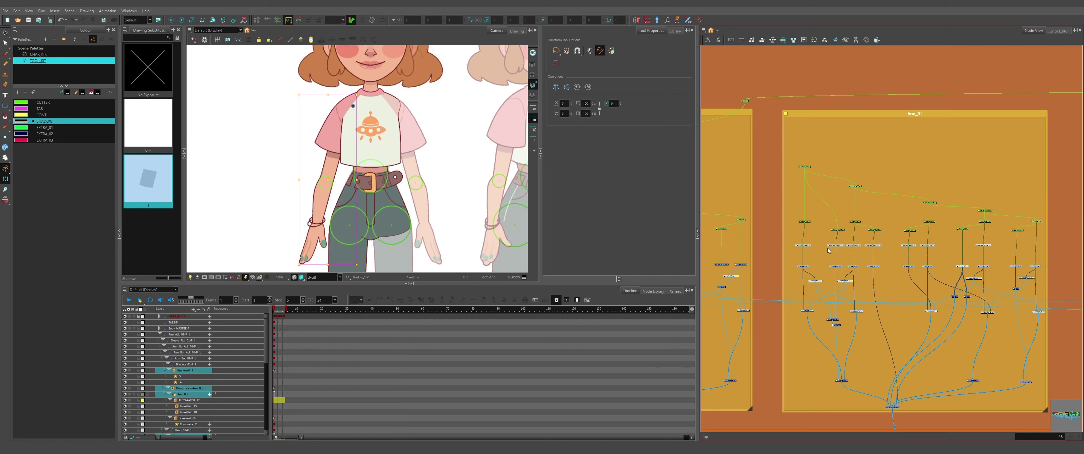
{"action": "scroll", "coordinate": [837, 252], "scroll_direction": "up", "scroll_amount": 4}
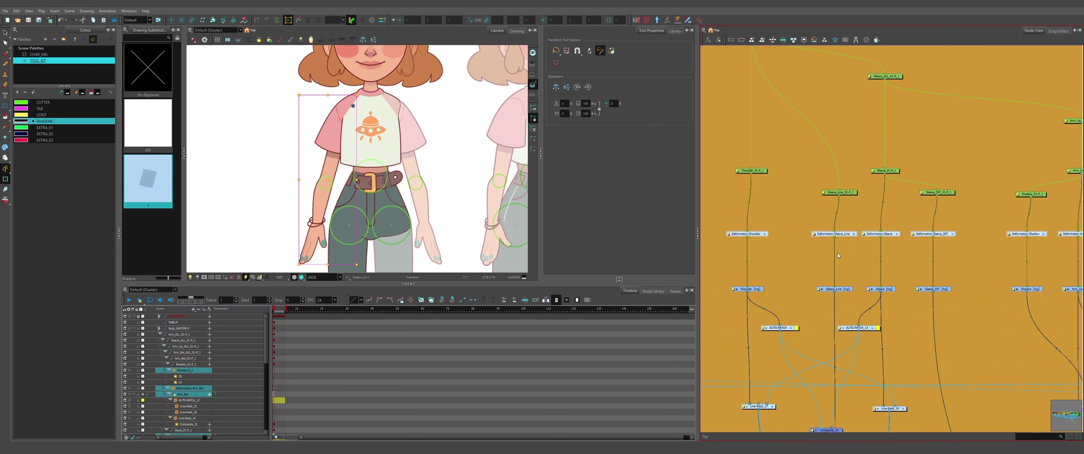
{"action": "left_click", "coordinate": [205, 39]}
{"action": "left_click", "coordinate": [551, 223]}
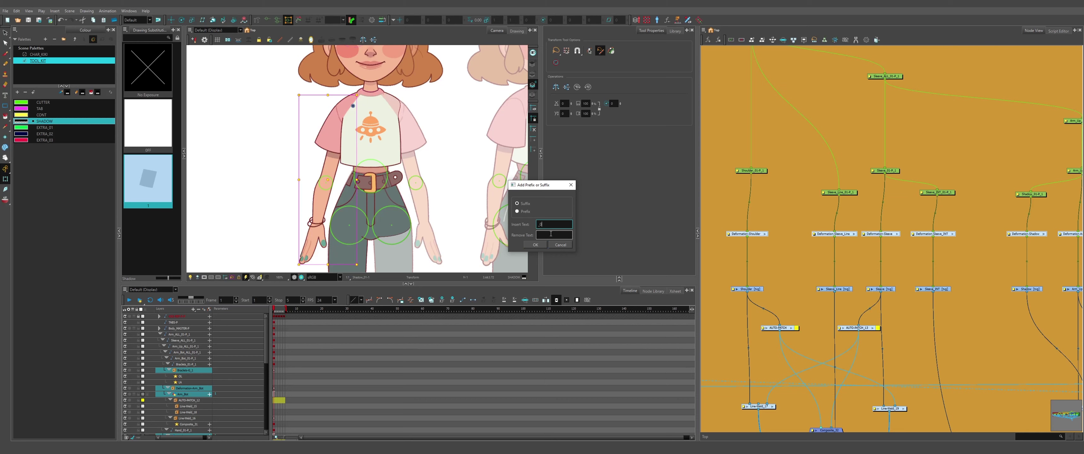
{"action": "key", "text": "Return"}
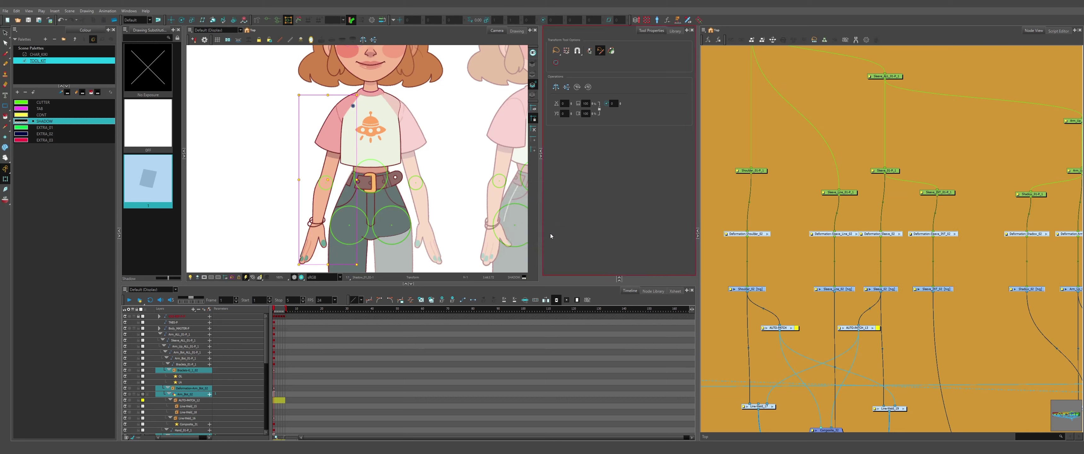
Replace _01-P_1 with _02-P in the names of all the copied arm's peg nodes
{"action": "scroll", "coordinate": [717, 215], "scroll_direction": "down", "scroll_amount": 2}
{"action": "left_click_drag", "start_coordinate": [719, 219], "coordinate": [1080, 119]}
{"action": "scroll", "coordinate": [1023, 127], "scroll_direction": "down", "scroll_amount": 2}
{"action": "left_click", "coordinate": [866, 40]}
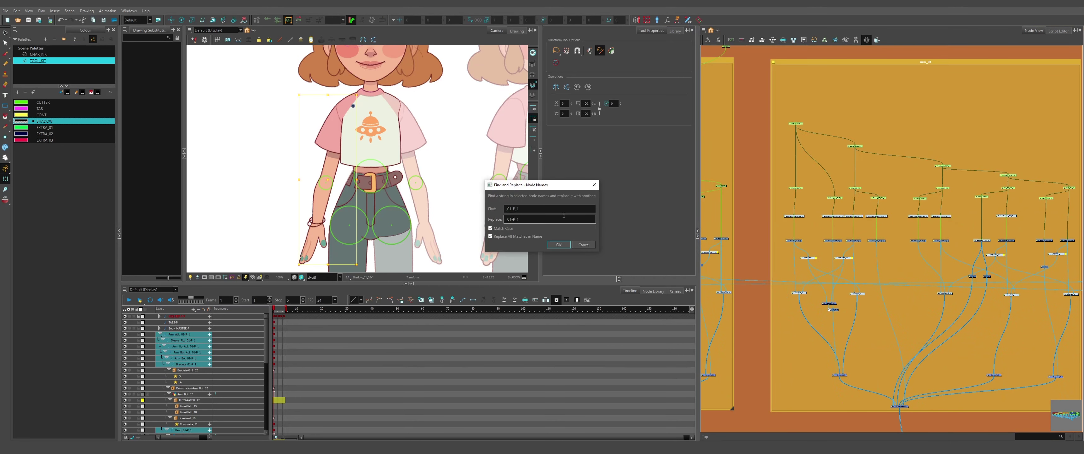
{"action": "left_click", "coordinate": [524, 219]}
{"action": "key", "text": "Return"}
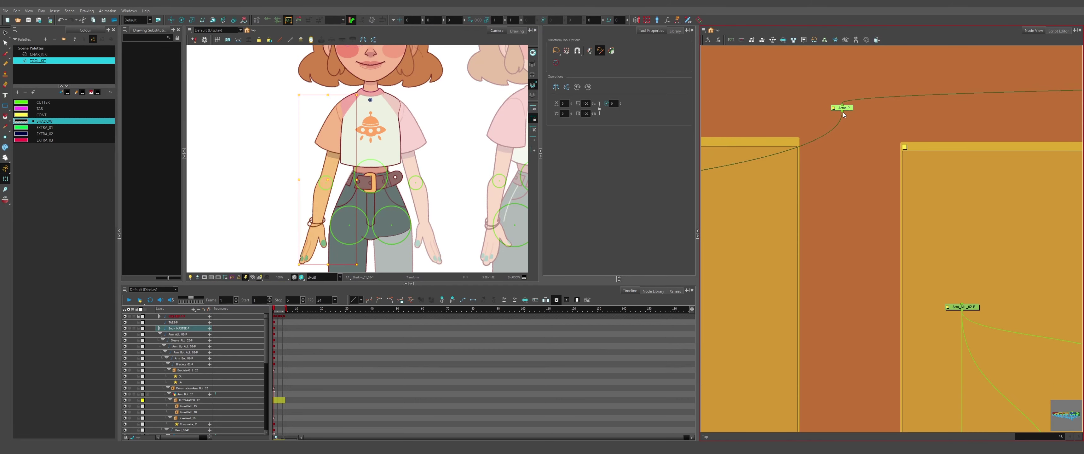
Connect the Arms-P peg to the copied arm's Arm_ALL_02-P peg
{"action": "left_click_drag", "start_coordinate": [843, 112], "coordinate": [963, 303]}
{"action": "scroll", "coordinate": [922, 249], "scroll_direction": "down", "scroll_amount": 3}
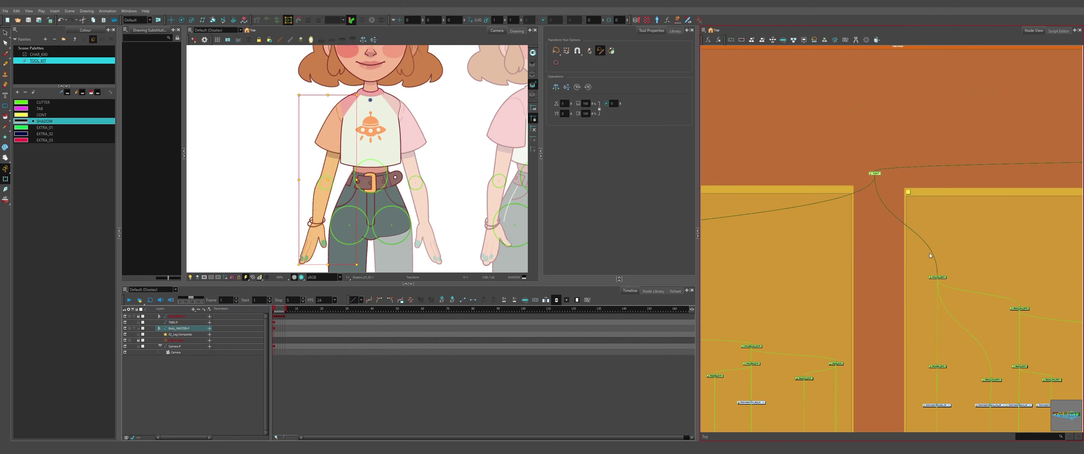
Try moving the copied arm away from the body through the Arm_ALL_02-P peg
{"action": "left_click", "coordinate": [868, 275]}
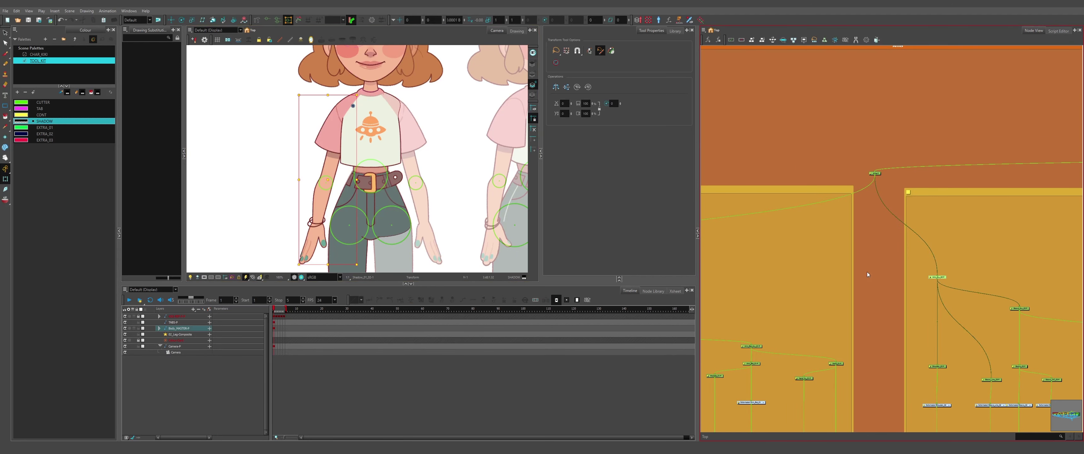
{"action": "left_click", "coordinate": [172, 20]}
{"action": "left_click_drag", "start_coordinate": [354, 106], "coordinate": [287, 102]}
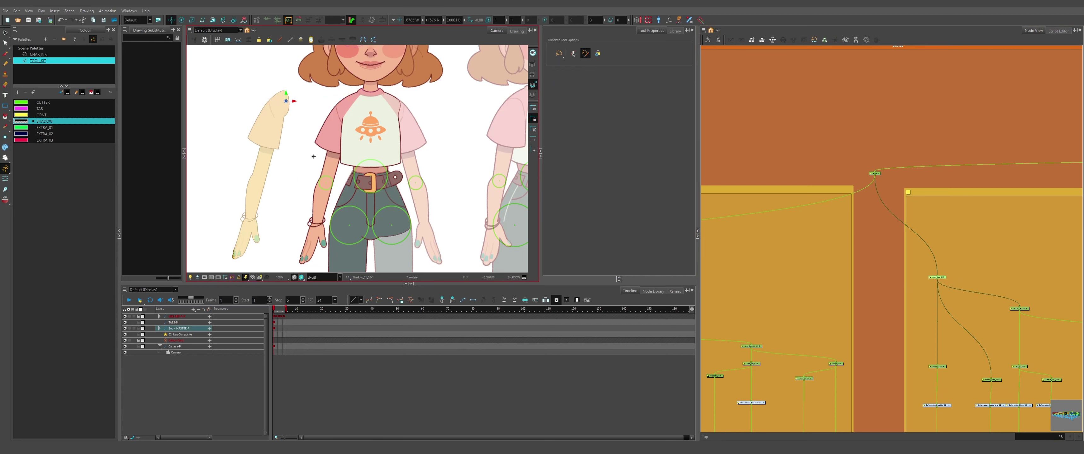
{"action": "left_click", "coordinate": [864, 291]}
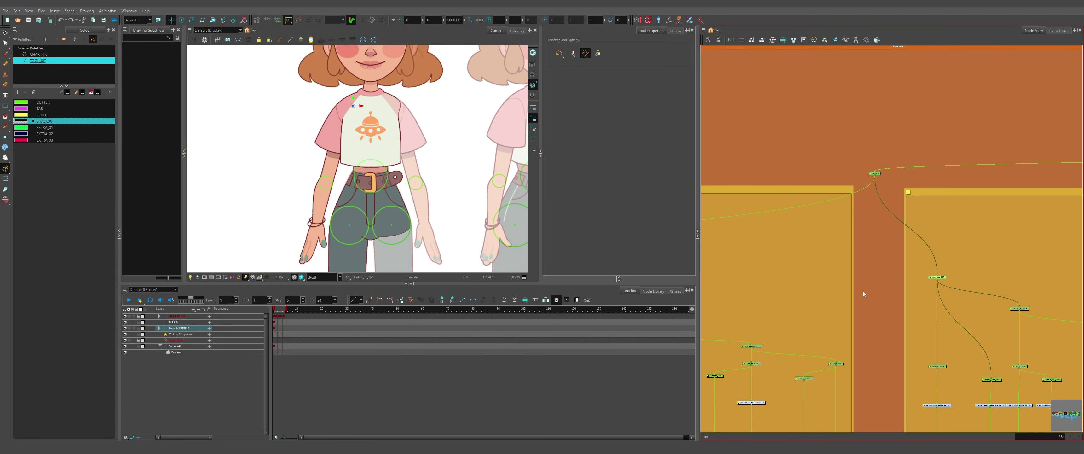
Try flipping the copied arm horizontally on Arm_ALL_02-P and moving it onto the opposite shoulder
{"action": "scroll", "coordinate": [949, 269], "scroll_direction": "up", "scroll_amount": 5}
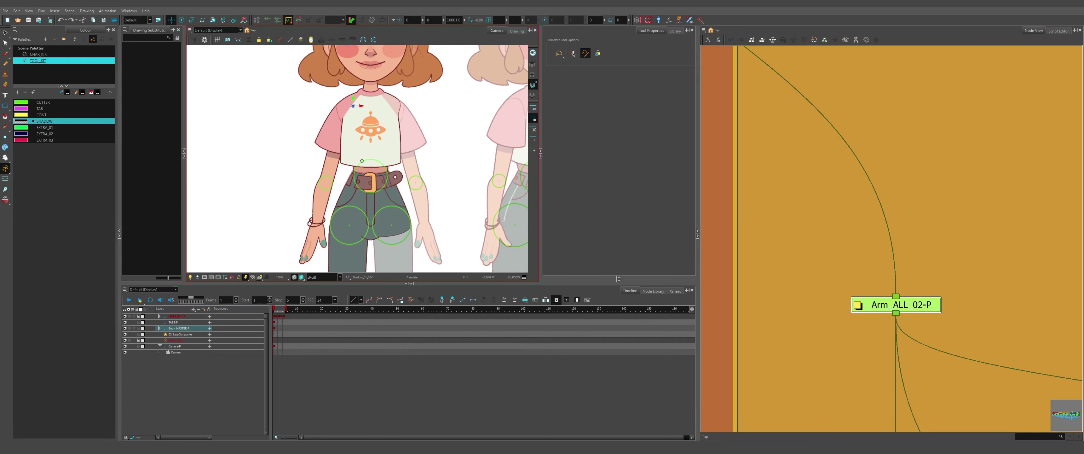
{"action": "scroll", "coordinate": [355, 103], "scroll_direction": "down", "scroll_amount": 4}
{"action": "scroll", "coordinate": [362, 84], "scroll_direction": "up", "scroll_amount": 4}
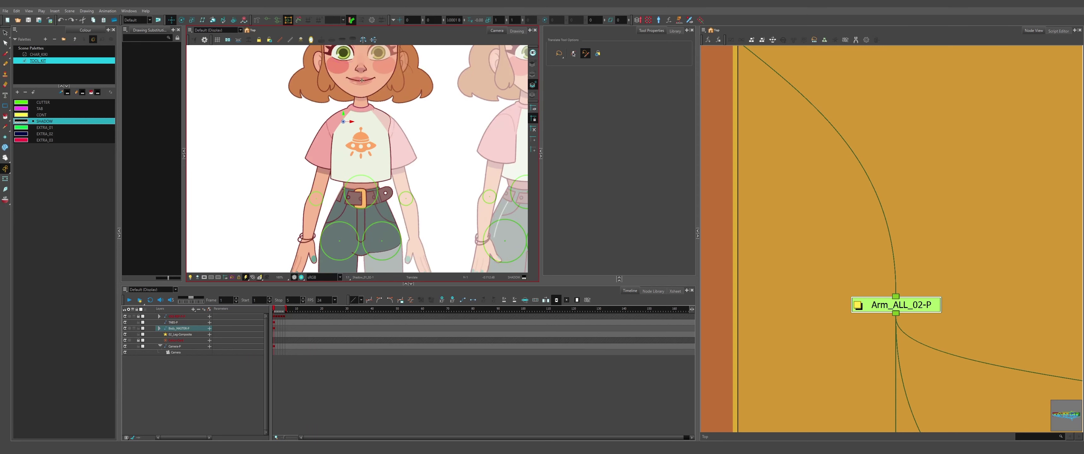
{"action": "left_click", "coordinate": [367, 41]}
{"action": "left_click_drag", "start_coordinate": [335, 122], "coordinate": [372, 125]}
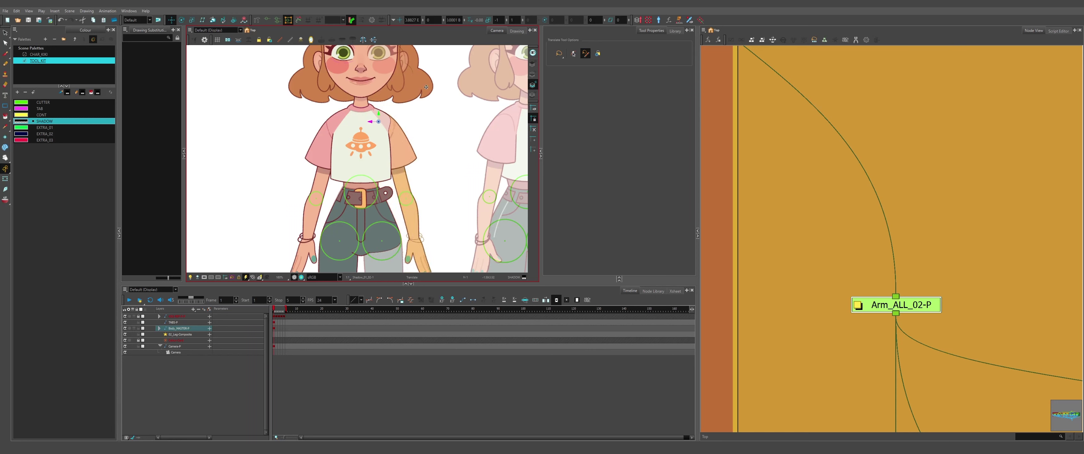
{"action": "scroll", "coordinate": [394, 110], "scroll_direction": "down", "scroll_amount": 2}
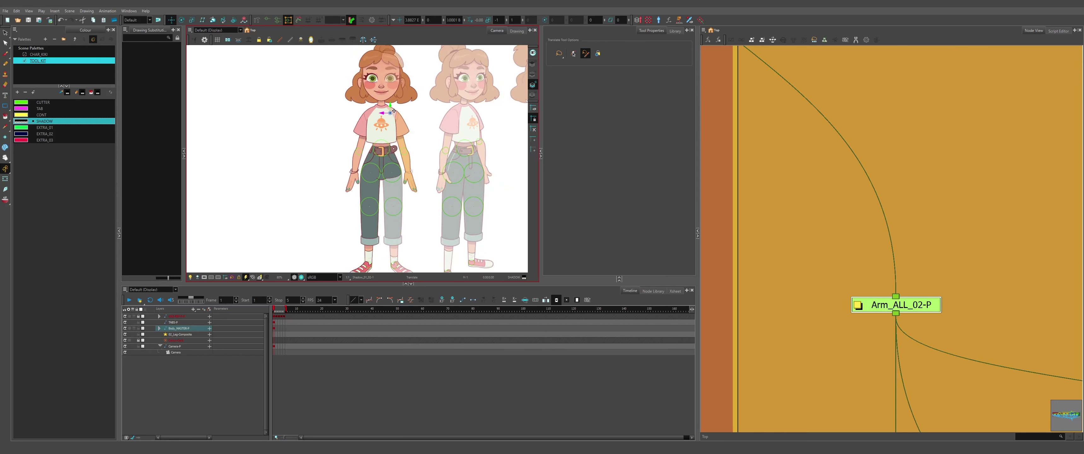
{"action": "scroll", "coordinate": [360, 133], "scroll_direction": "up", "scroll_amount": 4}
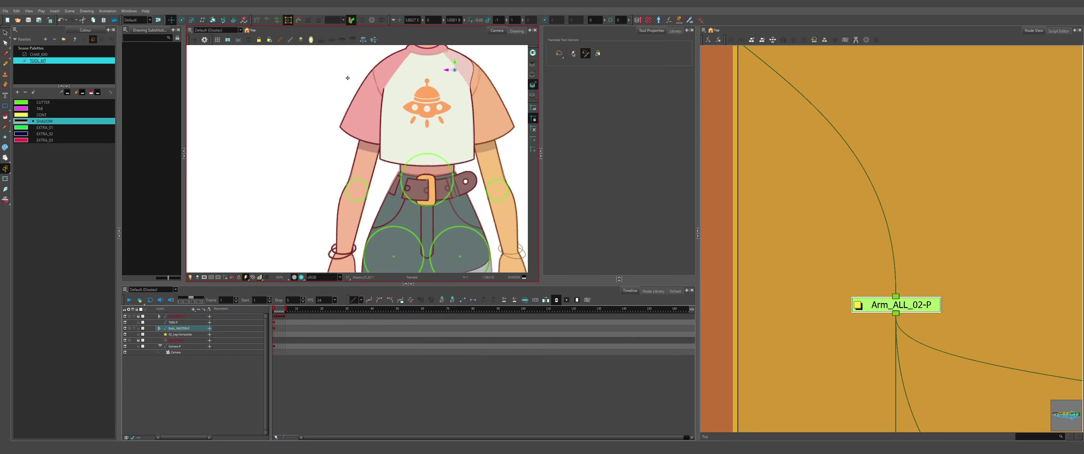
{"action": "scroll", "coordinate": [348, 78], "scroll_direction": "down", "scroll_amount": 4}
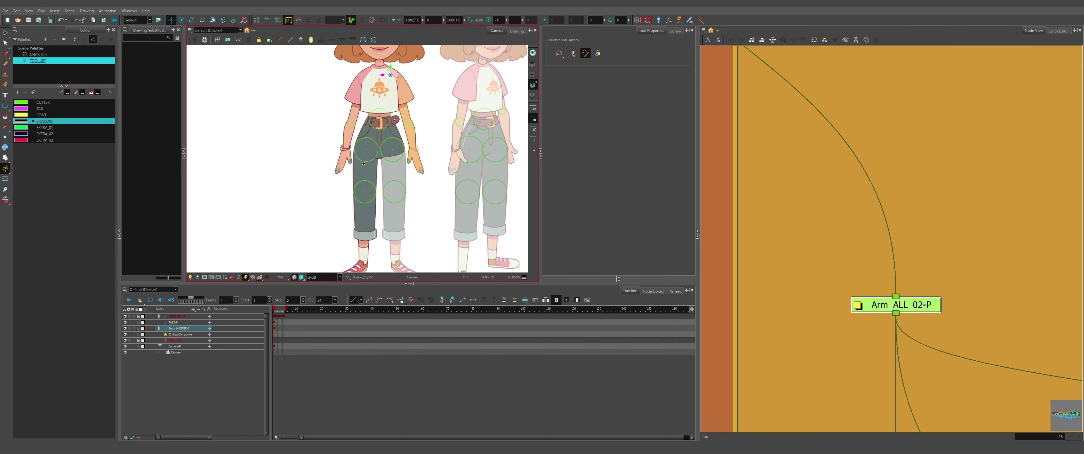
{"action": "scroll", "coordinate": [345, 137], "scroll_direction": "up", "scroll_amount": 2}
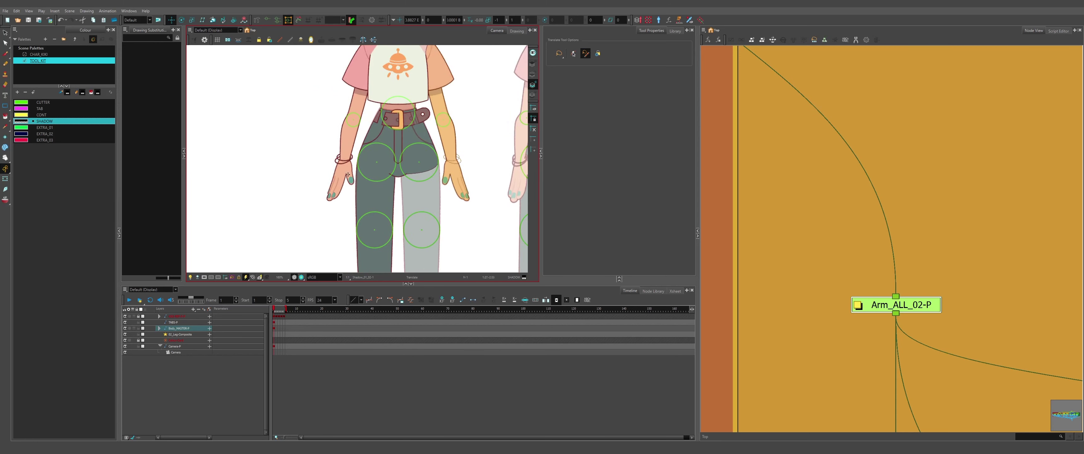
{"action": "scroll", "coordinate": [341, 163], "scroll_direction": "down", "scroll_amount": 2}
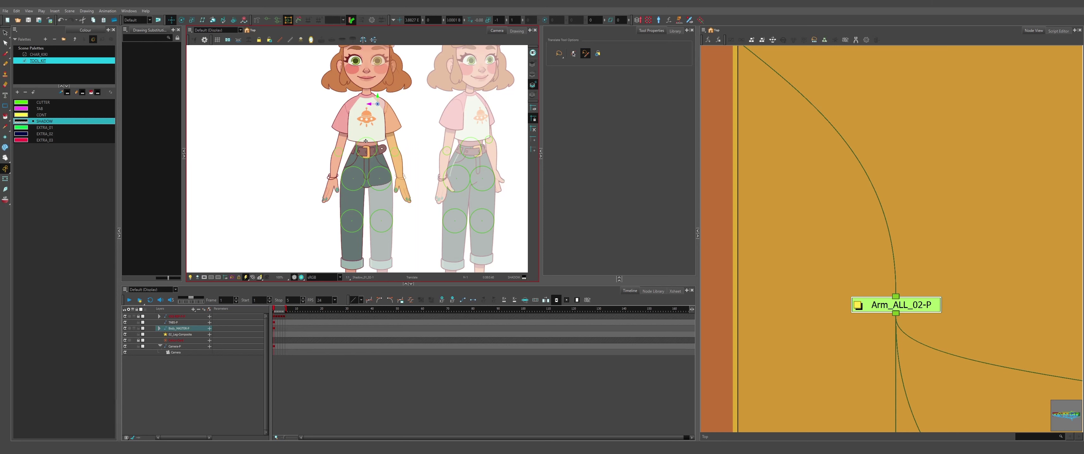
Add a parent peg to Arm_ALL_02-P and place it a little higher above that node
{"action": "key", "text": "ctrl+p"}
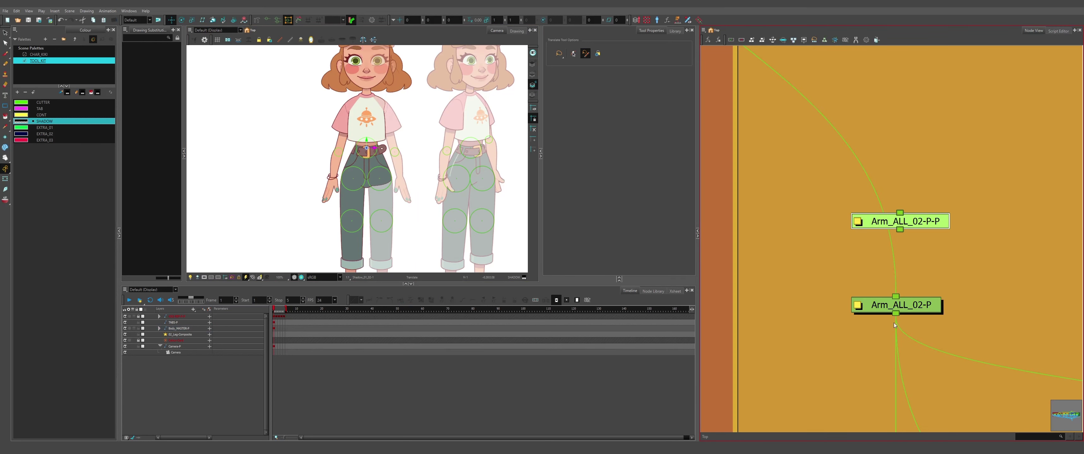
{"action": "left_click_drag", "start_coordinate": [933, 226], "coordinate": [930, 180]}
{"action": "scroll", "coordinate": [366, 143], "scroll_direction": "down", "scroll_amount": 3}
{"action": "scroll", "coordinate": [367, 151], "scroll_direction": "up", "scroll_amount": 4}
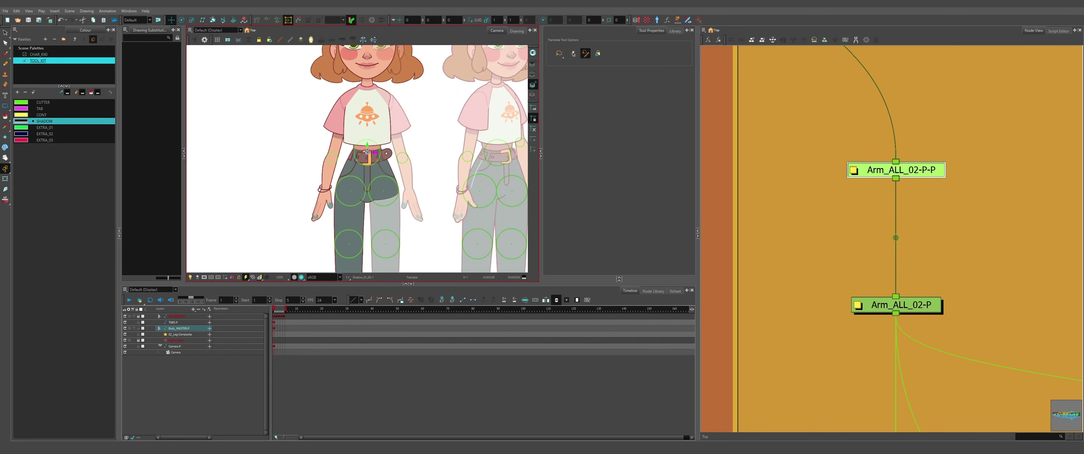
Flip the copied arm horizontally through its new parent peg and check its alignment at the opposite shoulder
{"action": "scroll", "coordinate": [369, 154], "scroll_direction": "down", "scroll_amount": 3}
{"action": "scroll", "coordinate": [367, 139], "scroll_direction": "up", "scroll_amount": 3}
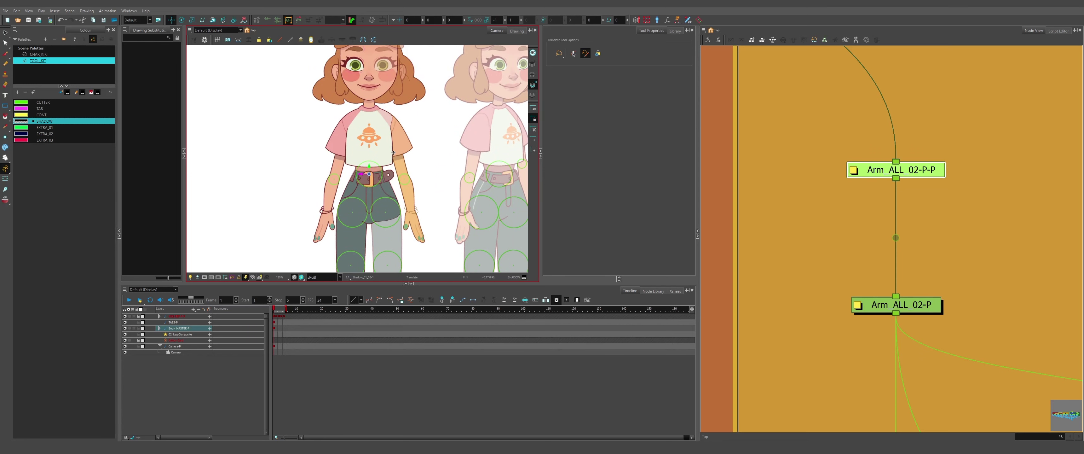
{"action": "scroll", "coordinate": [395, 153], "scroll_direction": "up", "scroll_amount": 8}
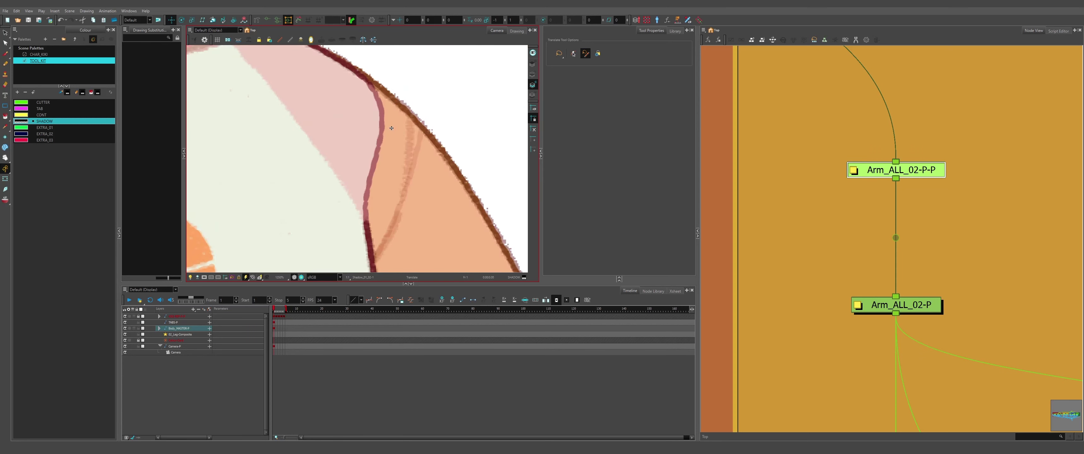
{"action": "scroll", "coordinate": [392, 128], "scroll_direction": "down", "scroll_amount": 7}
{"action": "left_click", "coordinate": [923, 177]}
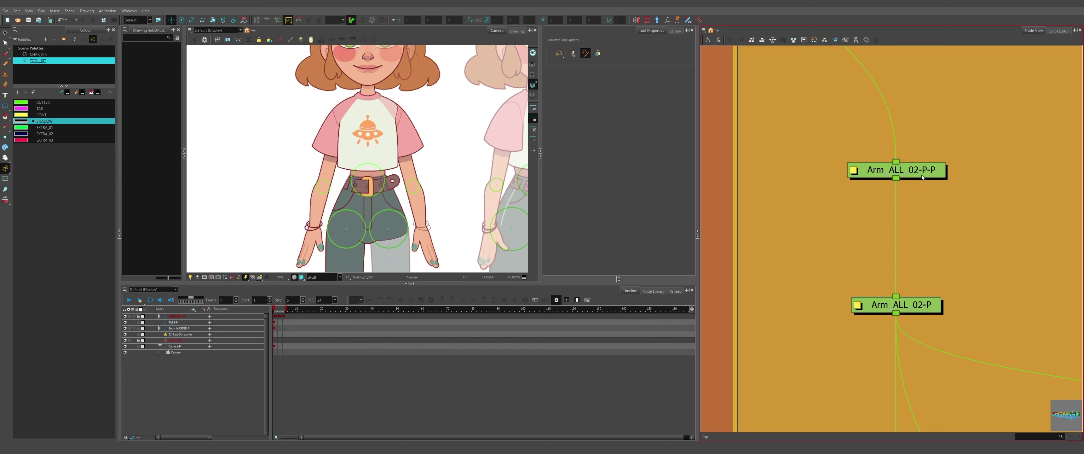
Compare the pivots of the Arm_ALL_02-P-P and Arm_ALL_02-P pegs by selecting each in turn
{"action": "left_click", "coordinate": [922, 177]}
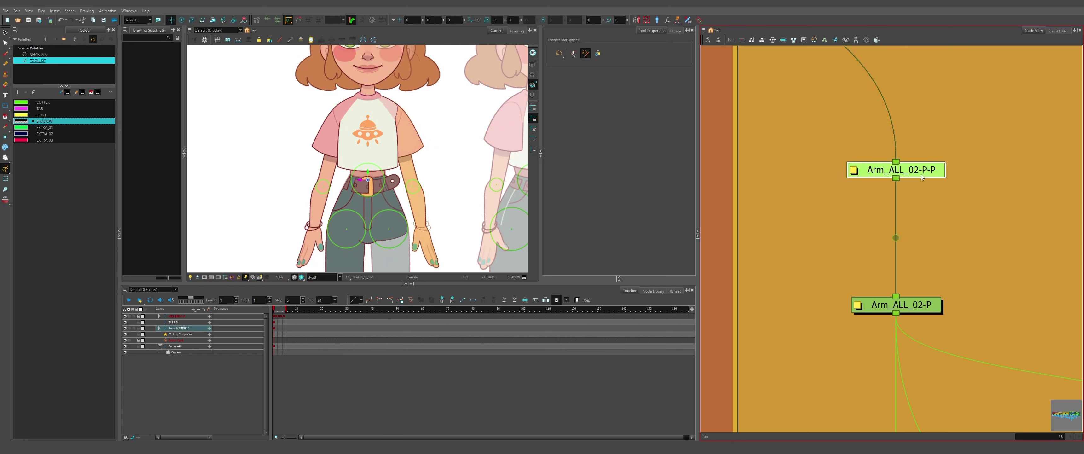
{"action": "left_click", "coordinate": [955, 239]}
{"action": "left_click", "coordinate": [930, 306]}
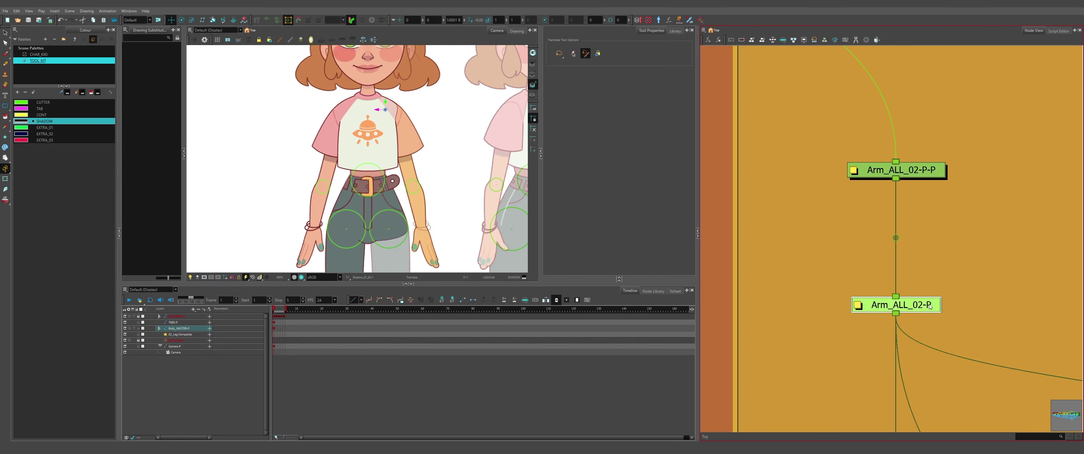
{"action": "key", "text": "b"}
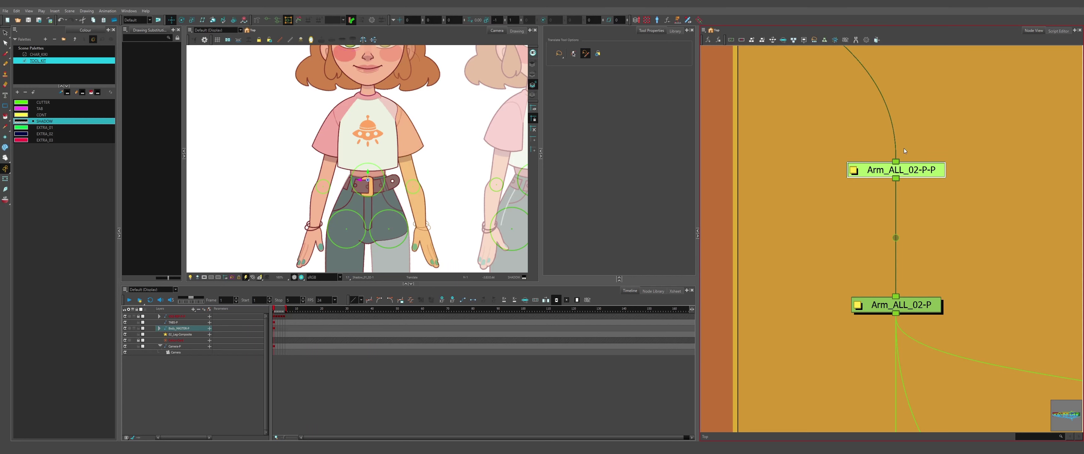
{"action": "left_click", "coordinate": [953, 256]}
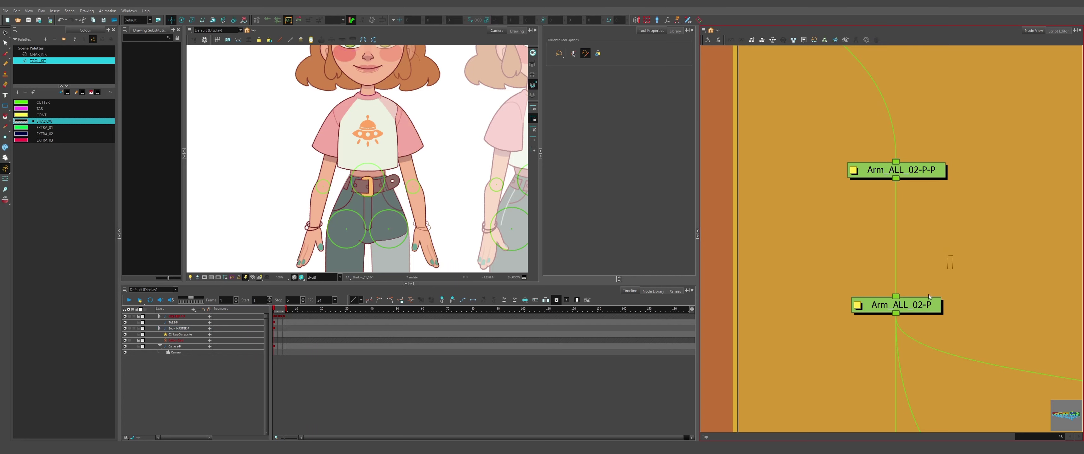
{"action": "left_click", "coordinate": [930, 303]}
{"action": "left_click_drag", "start_coordinate": [956, 243], "coordinate": [863, 125]}
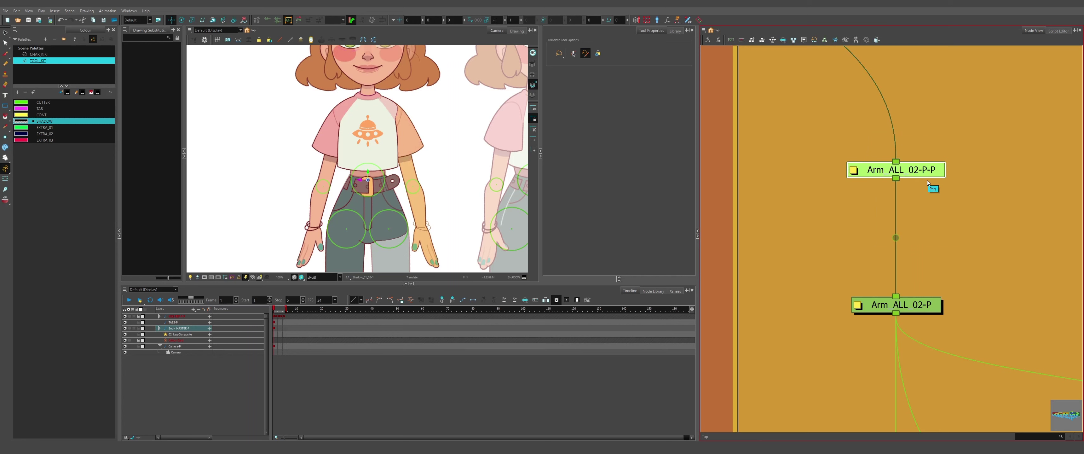
Insert a Static-Transformation node between Arm_ALL_02-P-P and Arm_ALL_02-P and open its properties
{"action": "left_click", "coordinate": [927, 228]}
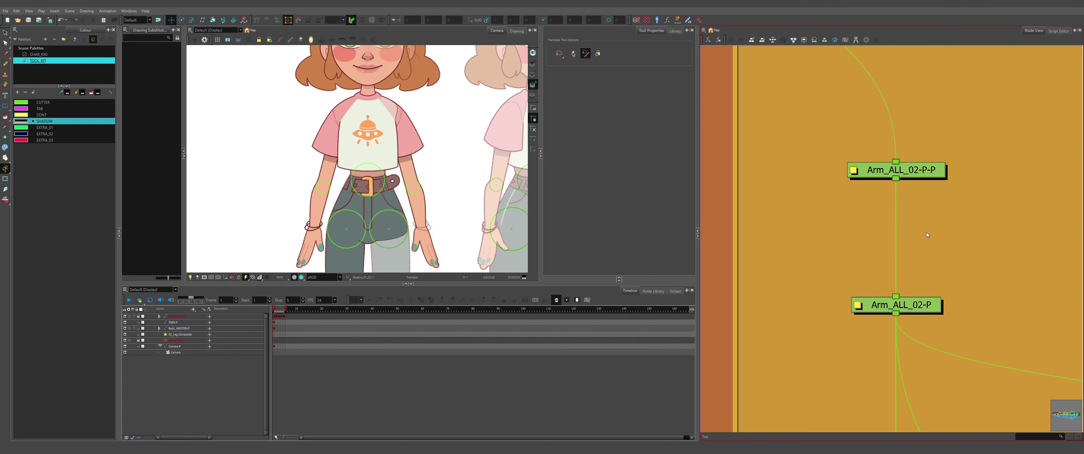
{"action": "key", "text": "Return"}
{"action": "type", "text": "stat"}
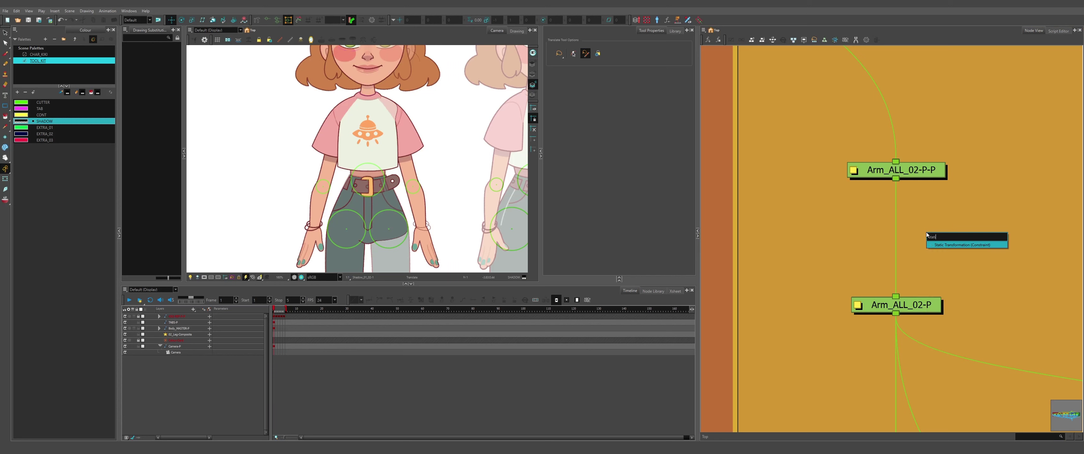
{"action": "key", "text": "Return"}
{"action": "left_click_drag", "start_coordinate": [1010, 224], "coordinate": [922, 242]}
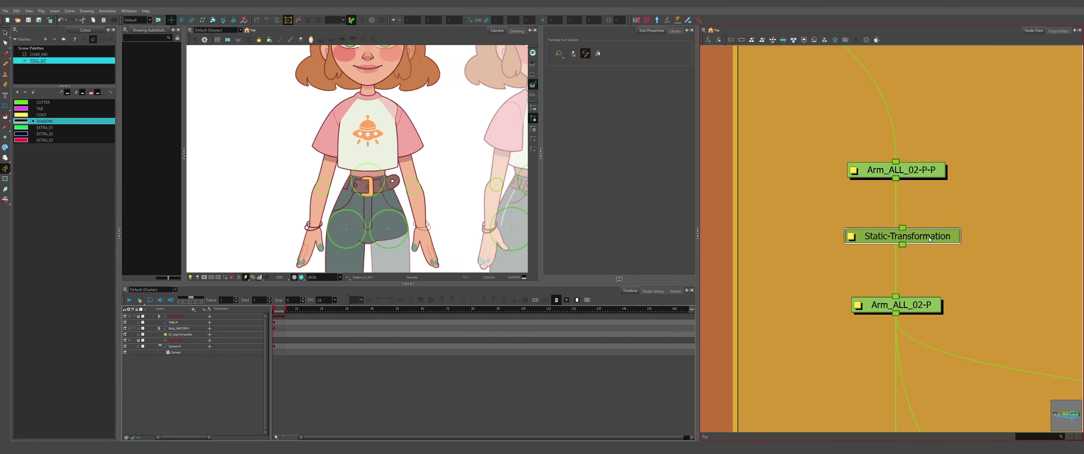
{"action": "double_click", "coordinate": [847, 243]}
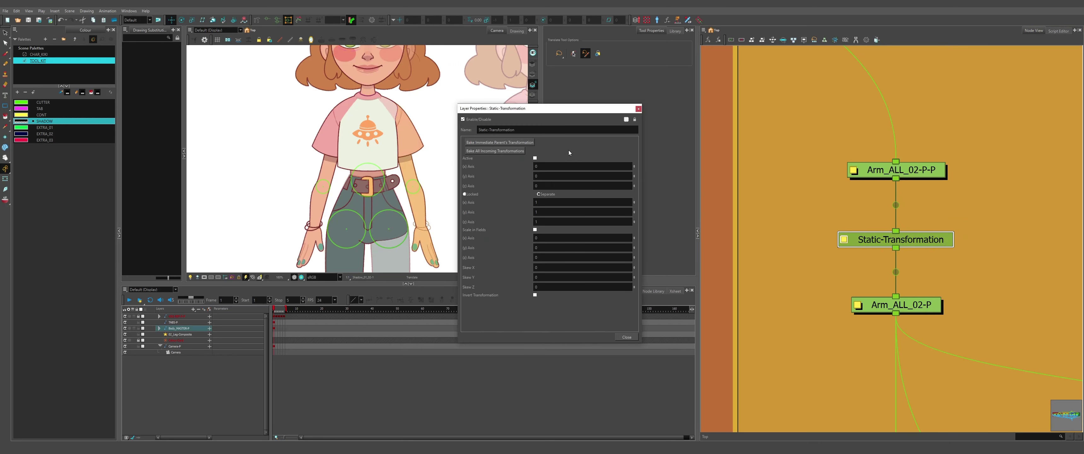
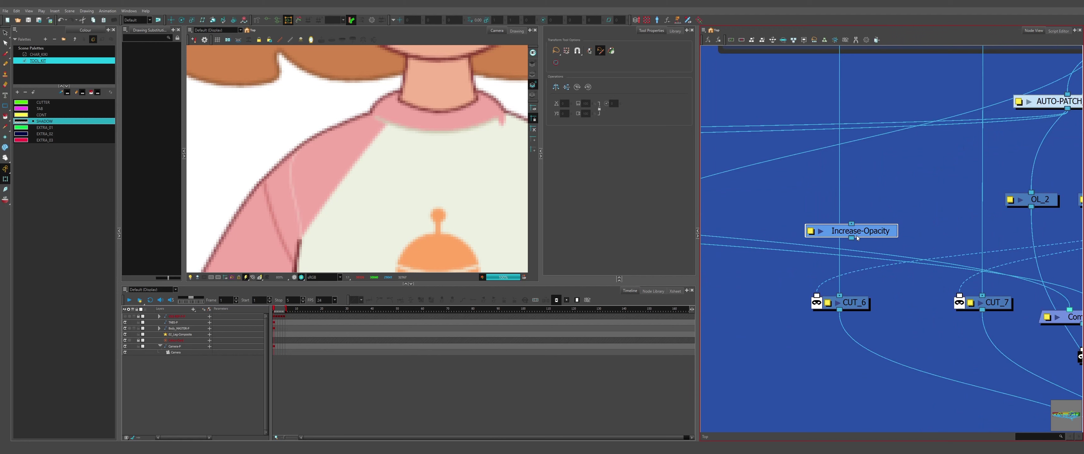
Hook the Increase-Opacity node into the matte connection of the shoulder connection's cutter, CUT_6
{"action": "left_click", "coordinate": [472, 233]}
{"action": "scroll", "coordinate": [472, 233], "scroll_direction": "down", "scroll_amount": 5}
{"action": "scroll", "coordinate": [339, 211], "scroll_direction": "up", "scroll_amount": 4}
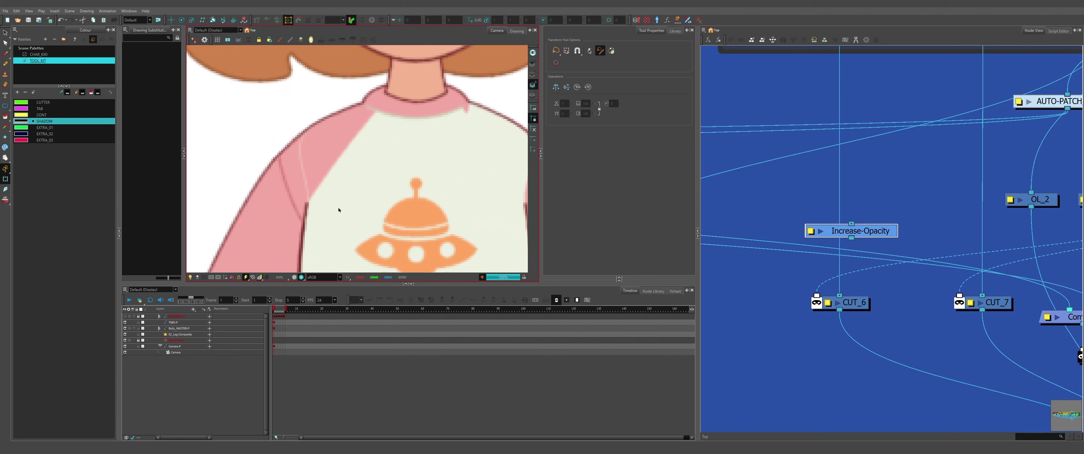
{"action": "scroll", "coordinate": [793, 216], "scroll_direction": "down", "scroll_amount": 5}
{"action": "scroll", "coordinate": [840, 228], "scroll_direction": "up", "scroll_amount": 2}
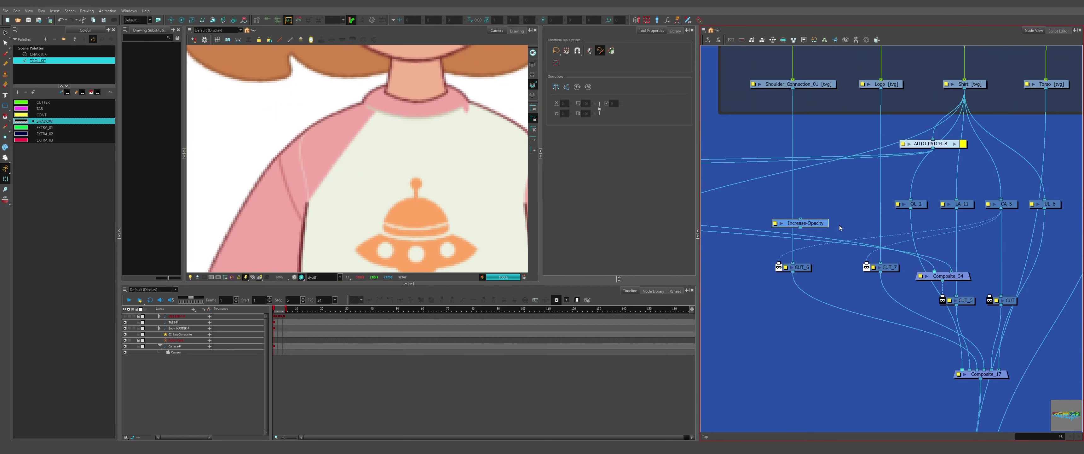
{"action": "left_click_drag", "start_coordinate": [814, 219], "coordinate": [794, 237]}
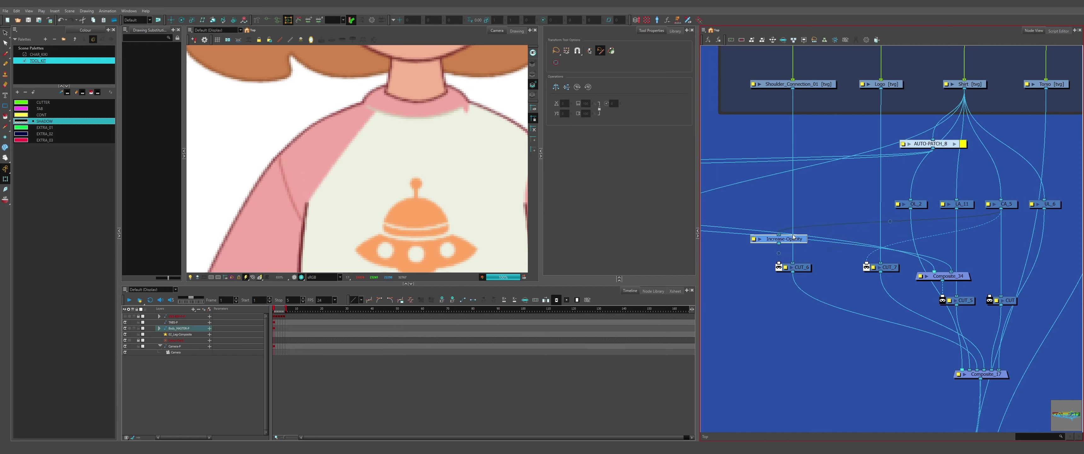
Set the Increase-Opacity factor to 6 and check the shoulder seam in the rendered view
{"action": "double_click", "coordinate": [753, 240]}
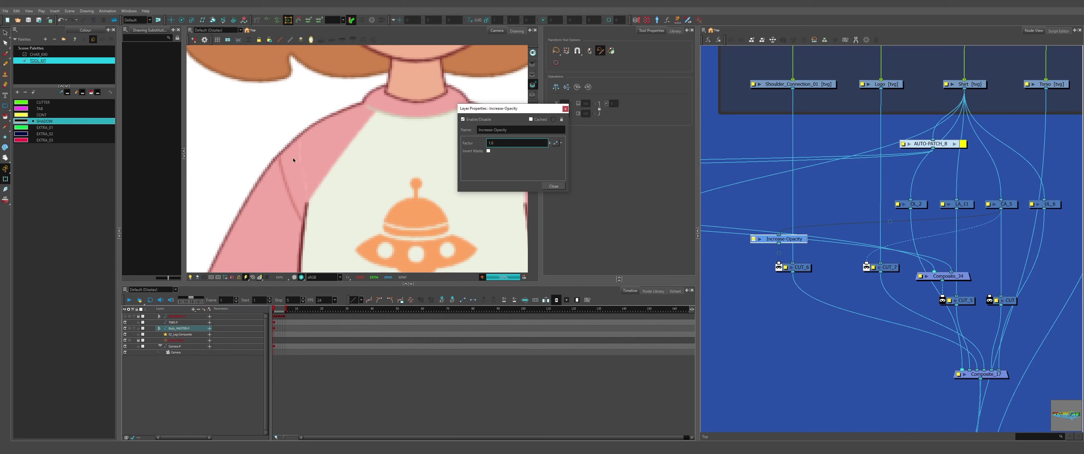
{"action": "scroll", "coordinate": [293, 160], "scroll_direction": "up", "scroll_amount": 2}
{"action": "mouse_move", "coordinate": [796, 240]}
{"action": "left_mouse_down"}
{"action": "mouse_move", "coordinate": [788, 203]}
{"action": "mouse_move", "coordinate": [832, 249]}
{"action": "mouse_move", "coordinate": [794, 243]}
{"action": "left_mouse_up"}
{"action": "left_click", "coordinate": [516, 153]}
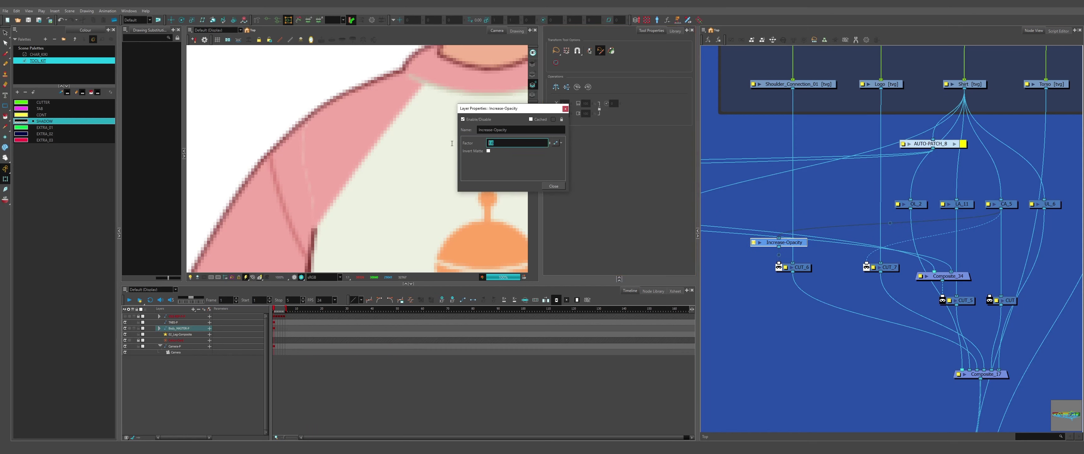
{"action": "type", "text": "6"}
{"action": "scroll", "coordinate": [265, 184], "scroll_direction": "up", "scroll_amount": 6}
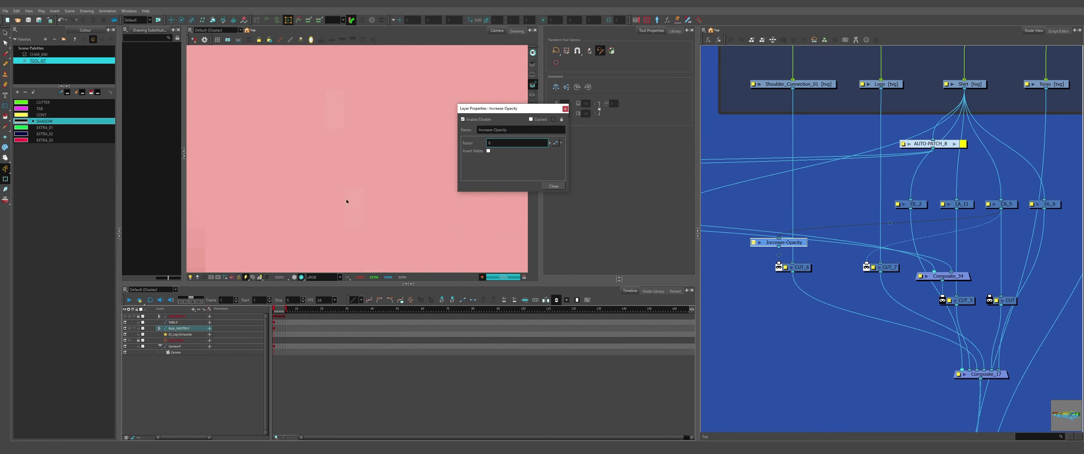
{"action": "scroll", "coordinate": [349, 199], "scroll_direction": "up", "scroll_amount": 3}
{"action": "scroll", "coordinate": [355, 183], "scroll_direction": "down", "scroll_amount": 12}
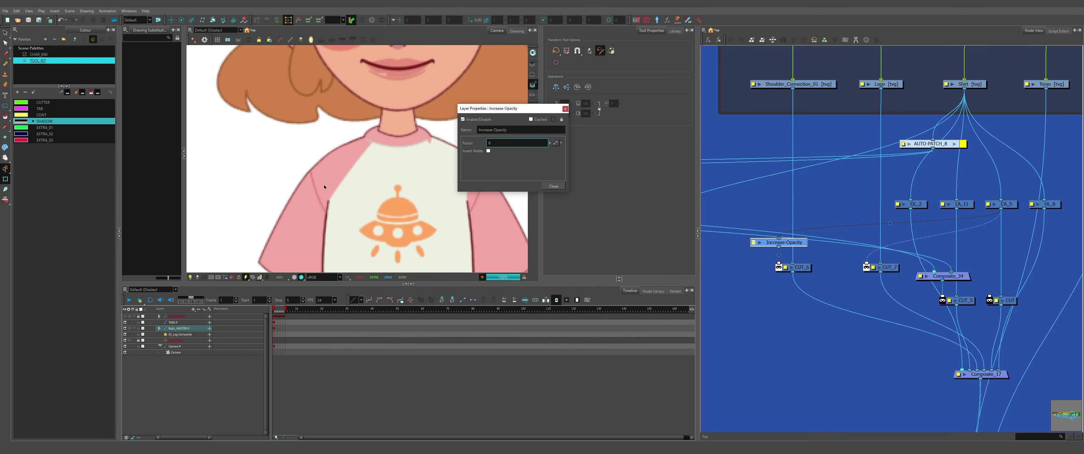
{"action": "scroll", "coordinate": [324, 186], "scroll_direction": "up", "scroll_amount": 1}
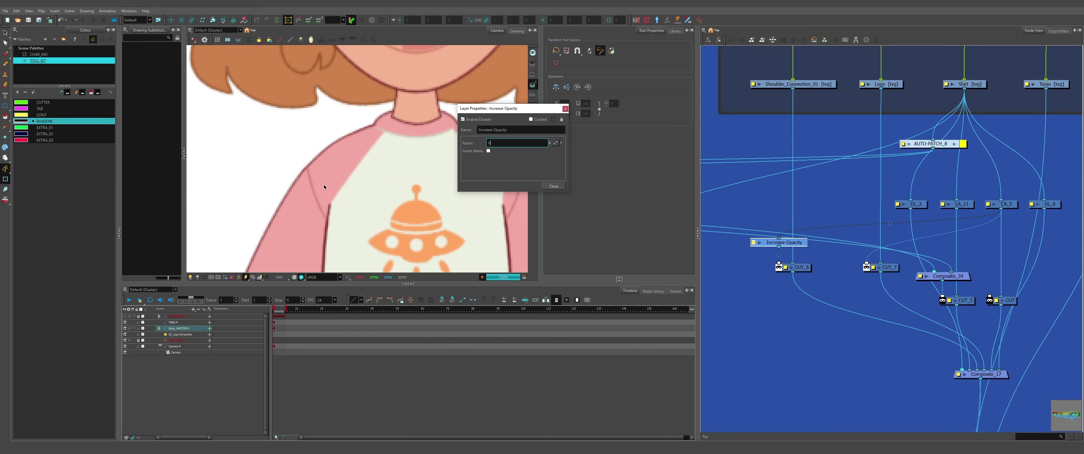
{"action": "scroll", "coordinate": [324, 185], "scroll_direction": "down", "scroll_amount": 1}
{"action": "scroll", "coordinate": [324, 185], "scroll_direction": "up", "scroll_amount": 2}
{"action": "scroll", "coordinate": [324, 184], "scroll_direction": "down", "scroll_amount": 1}
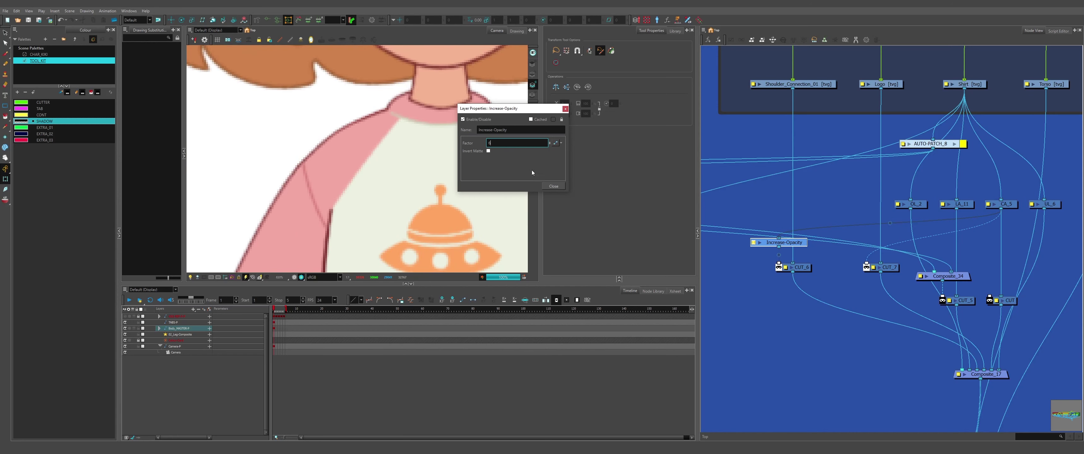
{"action": "left_click", "coordinate": [553, 186]}
Show the whole shirt in the camera view and turn off its render display
{"action": "scroll", "coordinate": [821, 291], "scroll_direction": "down", "scroll_amount": 2}
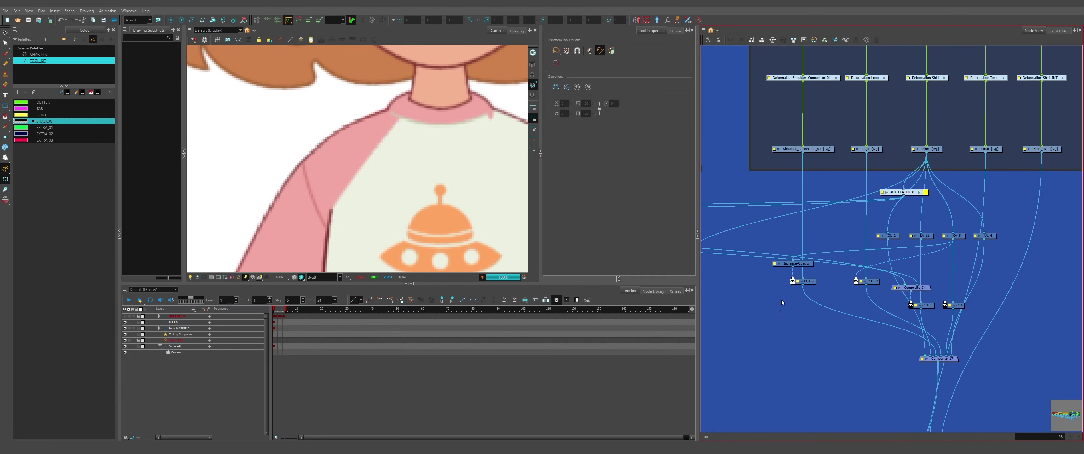
{"action": "left_click_drag", "start_coordinate": [781, 318], "coordinate": [820, 225]}
{"action": "scroll", "coordinate": [824, 378], "scroll_direction": "down", "scroll_amount": 2}
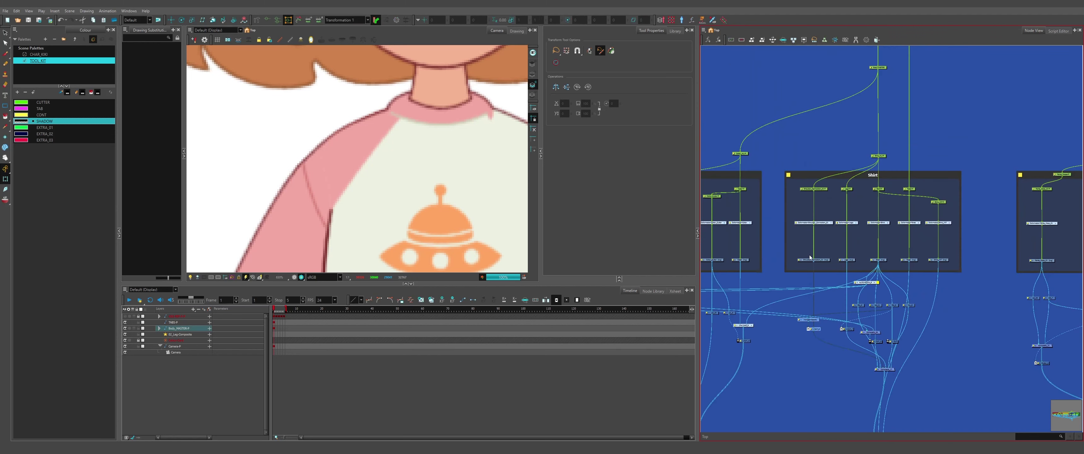
{"action": "scroll", "coordinate": [335, 171], "scroll_direction": "down", "scroll_amount": 5}
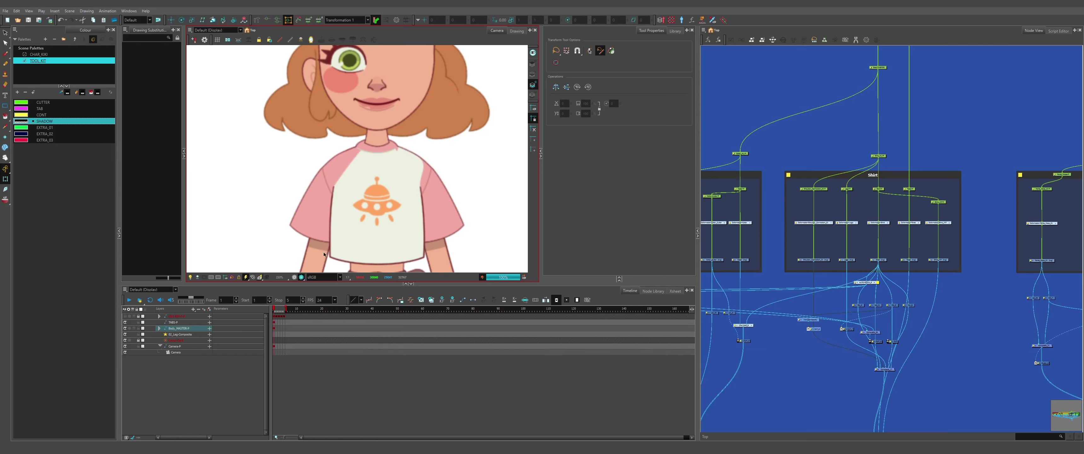
{"action": "left_click", "coordinate": [294, 277]}
Widen the Shirt backdrop to make room for another branch of nodes
{"action": "left_click", "coordinate": [891, 246]}
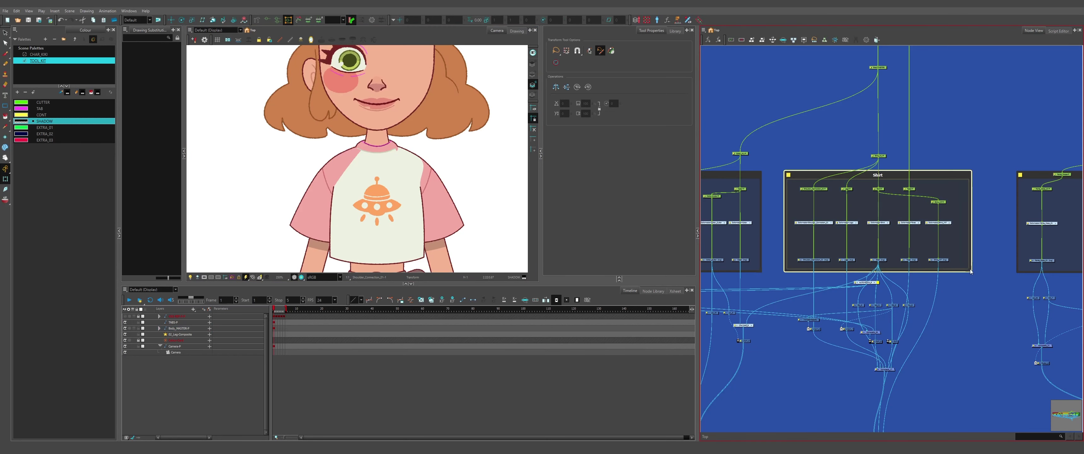
{"action": "scroll", "coordinate": [891, 246], "scroll_direction": "down", "scroll_amount": 4}
{"action": "scroll", "coordinate": [888, 319], "scroll_direction": "up", "scroll_amount": 6}
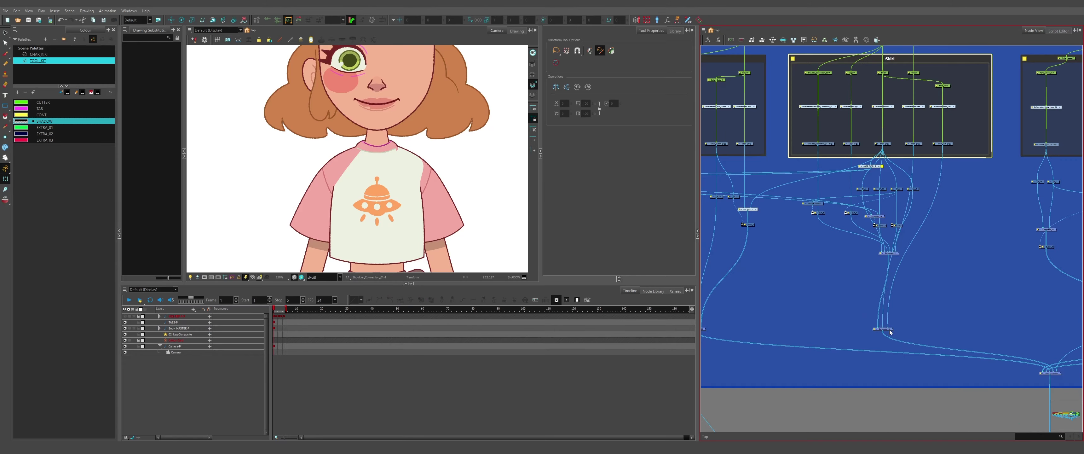
{"action": "scroll", "coordinate": [917, 336], "scroll_direction": "down", "scroll_amount": 5}
Spread the shirt nodes apart to leave a gap between the shoulder connection and Logo branches
{"action": "left_click_drag", "start_coordinate": [882, 326], "coordinate": [871, 187]}
{"action": "scroll", "coordinate": [879, 193], "scroll_direction": "down", "scroll_amount": 4}
{"action": "left_click_drag", "start_coordinate": [922, 272], "coordinate": [873, 76]}
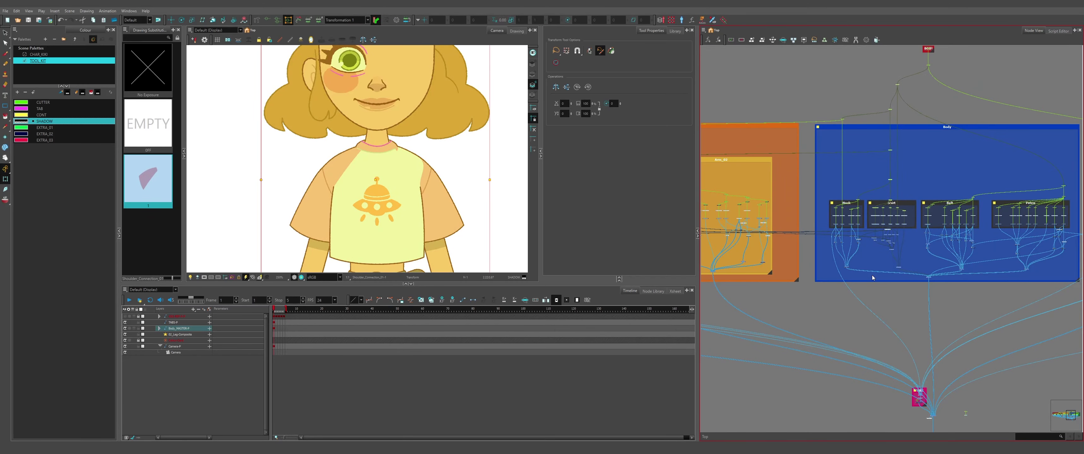
{"action": "scroll", "coordinate": [873, 219], "scroll_direction": "up", "scroll_amount": 1}
{"action": "scroll", "coordinate": [874, 219], "scroll_direction": "up", "scroll_amount": 5}
{"action": "left_click", "coordinate": [857, 141]}
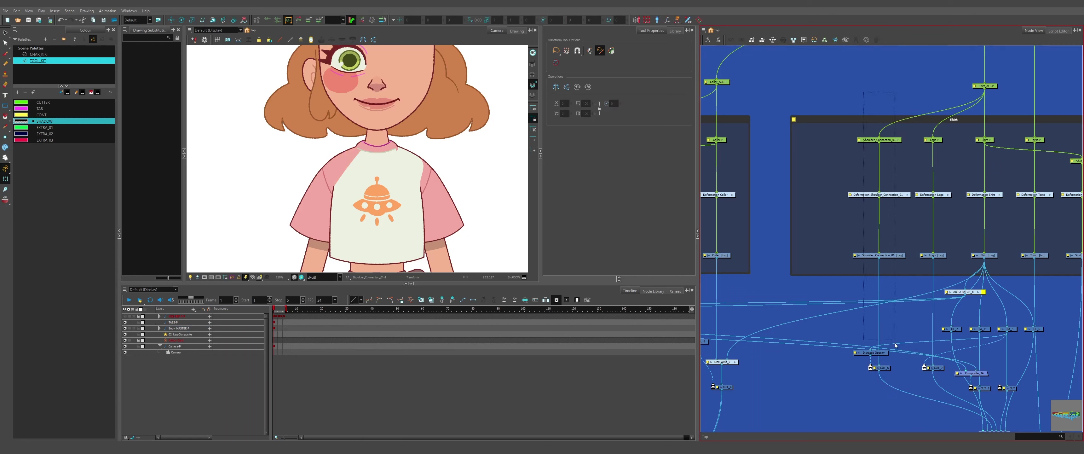
{"action": "scroll", "coordinate": [963, 130], "scroll_direction": "down", "scroll_amount": 3}
{"action": "left_click", "coordinate": [963, 129]}
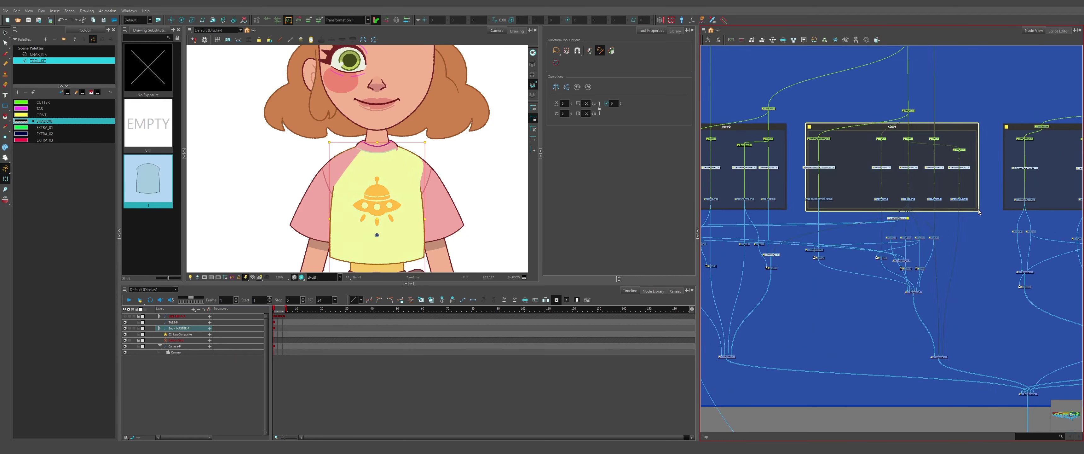
Duplicate the Shoulder_Connection_01 branch into the gap beside Logo and connect its peg to the main shirt peg
{"action": "scroll", "coordinate": [806, 193], "scroll_direction": "up", "scroll_amount": 2}
{"action": "left_click_drag", "start_coordinate": [826, 299], "coordinate": [868, 47]}
{"action": "scroll", "coordinate": [835, 101], "scroll_direction": "up", "scroll_amount": 2}
{"action": "key", "text": "ctrl+c"}
{"action": "key", "text": "ctrl+v"}
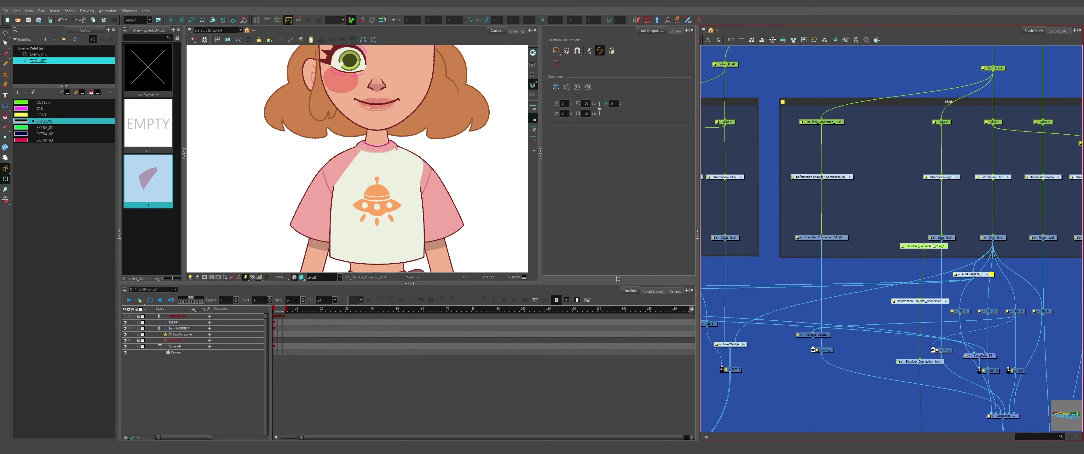
{"action": "left_click_drag", "start_coordinate": [934, 247], "coordinate": [898, 122]}
{"action": "left_click", "coordinate": [909, 141]}
{"action": "left_click_drag", "start_coordinate": [993, 72], "coordinate": [890, 118]}
Route the copied shoulder connection through its own cutter and Increase-Opacity node into the shirt composite
{"action": "scroll", "coordinate": [893, 122], "scroll_direction": "down", "scroll_amount": 2}
{"action": "scroll", "coordinate": [922, 278], "scroll_direction": "up", "scroll_amount": 4}
{"action": "left_click_drag", "start_coordinate": [858, 277], "coordinate": [1016, 360]}
{"action": "left_click", "coordinate": [1037, 301]}
{"action": "key", "text": "Delete"}
{"action": "left_click_drag", "start_coordinate": [1030, 224], "coordinate": [849, 248]}
{"action": "left_click", "coordinate": [860, 252]}
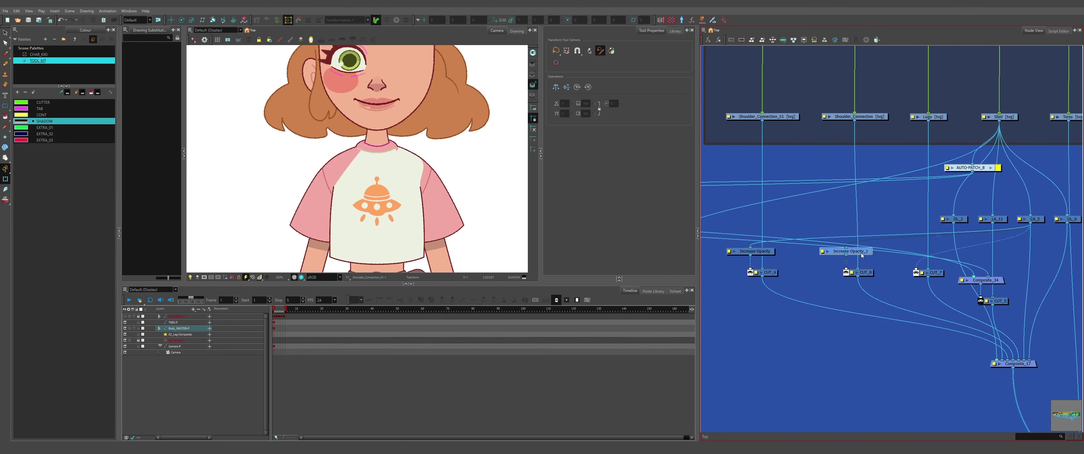
Add a parent peg above the copied shoulder connection's peg and flip it horizontally onto the other shoulder
{"action": "scroll", "coordinate": [857, 252], "scroll_direction": "down", "scroll_amount": 5}
{"action": "scroll", "coordinate": [858, 189], "scroll_direction": "up", "scroll_amount": 3}
{"action": "scroll", "coordinate": [857, 188], "scroll_direction": "up", "scroll_amount": 2}
{"action": "left_click", "coordinate": [857, 168]}
{"action": "key", "text": "ctrl+p"}
{"action": "scroll", "coordinate": [857, 148], "scroll_direction": "up", "scroll_amount": 1}
{"action": "left_click_drag", "start_coordinate": [855, 128], "coordinate": [798, 149]}
{"action": "key", "text": "4"}
Insert a Static-Transformation node between the copied shoulder connection's peg and its parent peg
{"action": "scroll", "coordinate": [893, 144], "scroll_direction": "down", "scroll_amount": 1}
{"action": "left_click", "coordinate": [888, 150]}
{"action": "left_click", "coordinate": [874, 150]}
{"action": "key", "text": "Return"}
{"action": "key", "text": "Return"}
{"action": "scroll", "coordinate": [874, 147], "scroll_direction": "up", "scroll_amount": 2}
Bake the immediate parent's transformation into the shoulder Static-Transformation and delete the parent peg
{"action": "left_click", "coordinate": [793, 147]}
{"action": "left_click", "coordinate": [477, 143]}
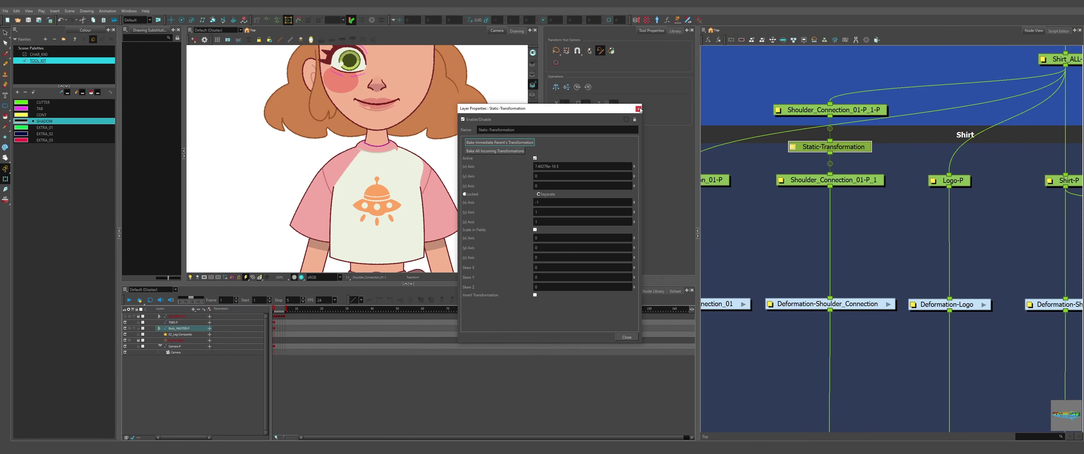
{"action": "left_click", "coordinate": [640, 103]}
{"action": "left_click", "coordinate": [856, 110]}
{"action": "key", "text": "Delete"}
Rename the copied shoulder drawing and deformation nodes so they end in Shoulder_Connection_02
{"action": "scroll", "coordinate": [854, 147], "scroll_direction": "down", "scroll_amount": 4}
{"action": "scroll", "coordinate": [836, 249], "scroll_direction": "up", "scroll_amount": 2}
{"action": "left_click_drag", "start_coordinate": [832, 273], "coordinate": [879, 172]}
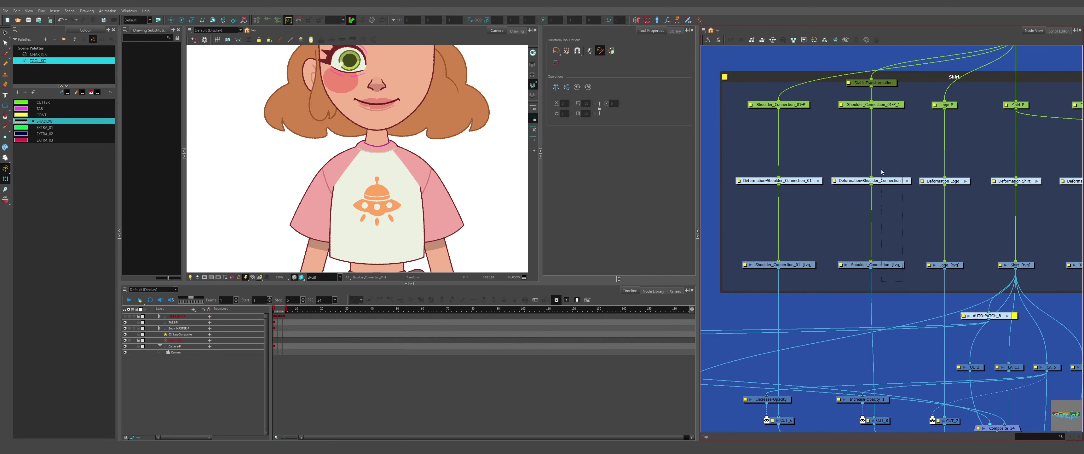
{"action": "left_click", "coordinate": [846, 39]}
{"action": "left_click", "coordinate": [546, 224]}
{"action": "key", "text": "BackSpace"}
{"action": "type", "text": "2"}
{"action": "key", "text": "Return"}
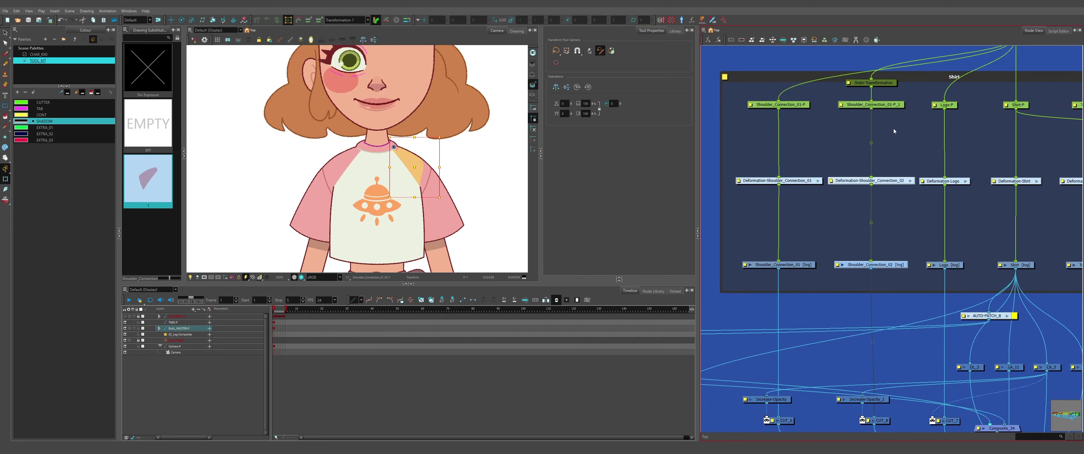
Rename the copied shoulder connection's peg to Shoulder_Connection_02-P with find and replace
{"action": "left_click", "coordinate": [887, 105]}
{"action": "left_click", "coordinate": [877, 40]}
{"action": "key", "text": "ctrl+z"}
{"action": "left_click", "coordinate": [867, 40]}
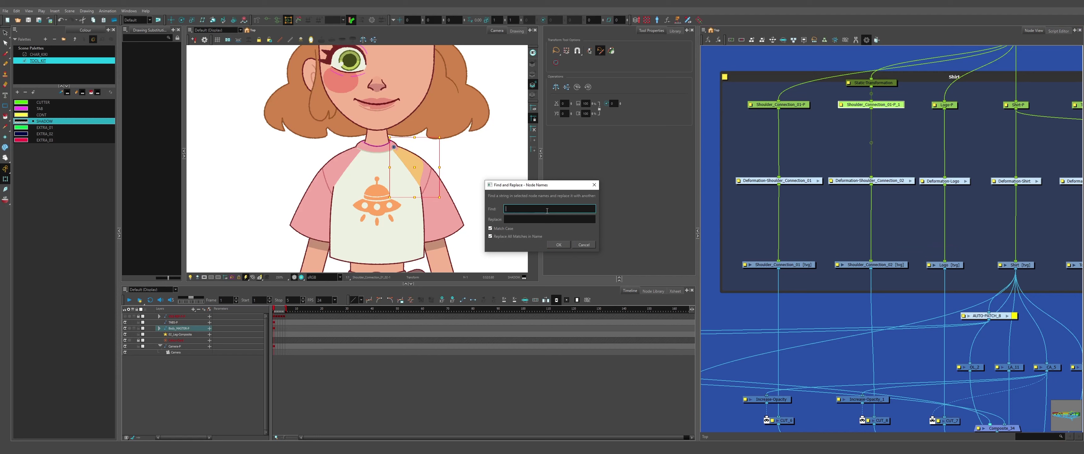
{"action": "left_click", "coordinate": [522, 219]}
{"action": "key", "text": "ctrl+v"}
{"action": "type", "text": "2"}
{"action": "left_click", "coordinate": [559, 245]}
Rename the Static-Transformation node above the copied shoulder peg using the peg's name, Shoulder_Connection_02-P
{"action": "left_click", "coordinate": [858, 90]}
{"action": "scroll", "coordinate": [858, 89], "scroll_direction": "up", "scroll_amount": 3}
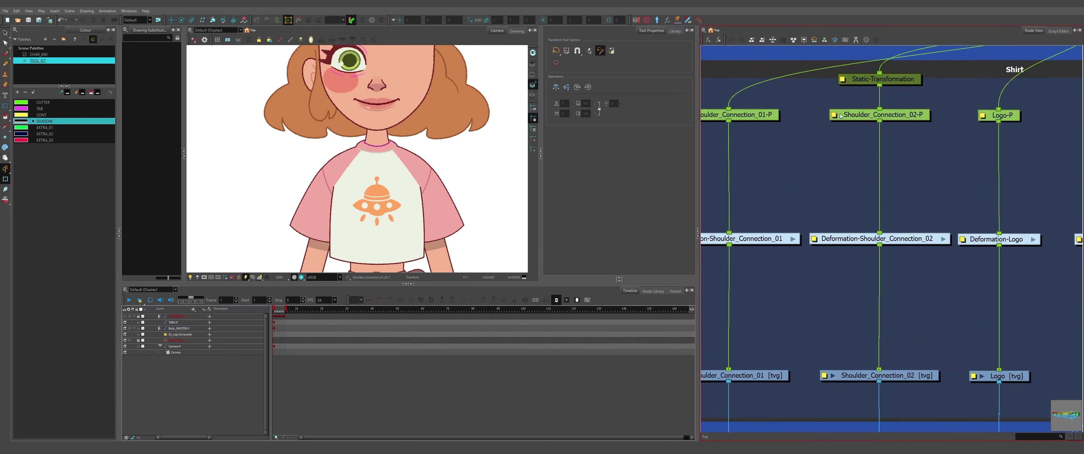
{"action": "left_click", "coordinate": [834, 115]}
{"action": "left_click", "coordinate": [554, 108]}
{"action": "left_click", "coordinate": [834, 115]}
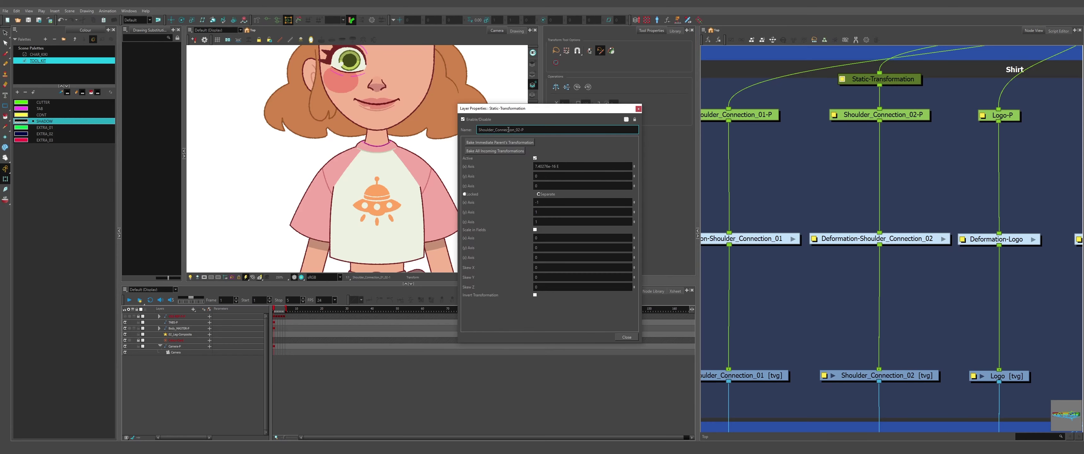
{"action": "key", "text": "Return"}
{"action": "left_click", "coordinate": [639, 109]}
Turn on the character model sheet layer in the camera view as a reference
{"action": "scroll", "coordinate": [832, 165], "scroll_direction": "down", "scroll_amount": 6}
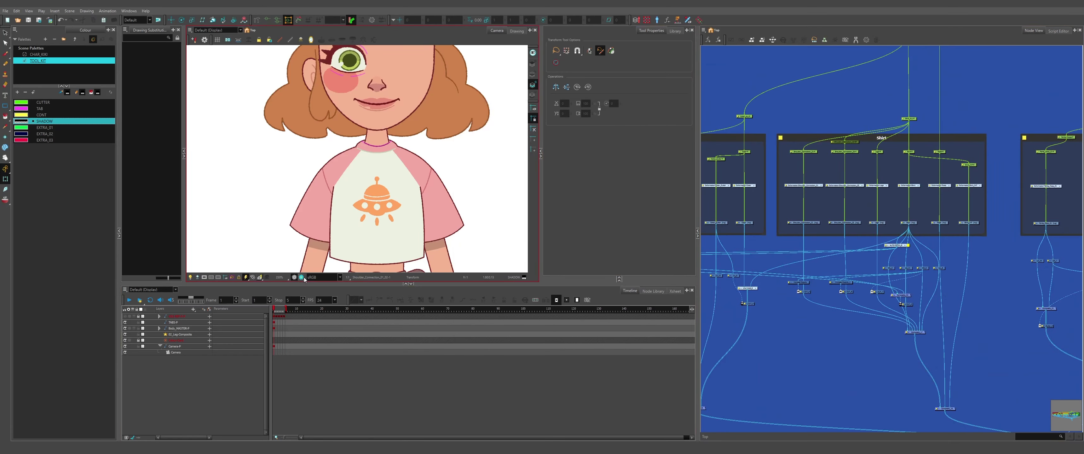
{"action": "left_click", "coordinate": [301, 277]}
{"action": "scroll", "coordinate": [399, 174], "scroll_direction": "up", "scroll_amount": 4}
{"action": "scroll", "coordinate": [398, 174], "scroll_direction": "down", "scroll_amount": 8}
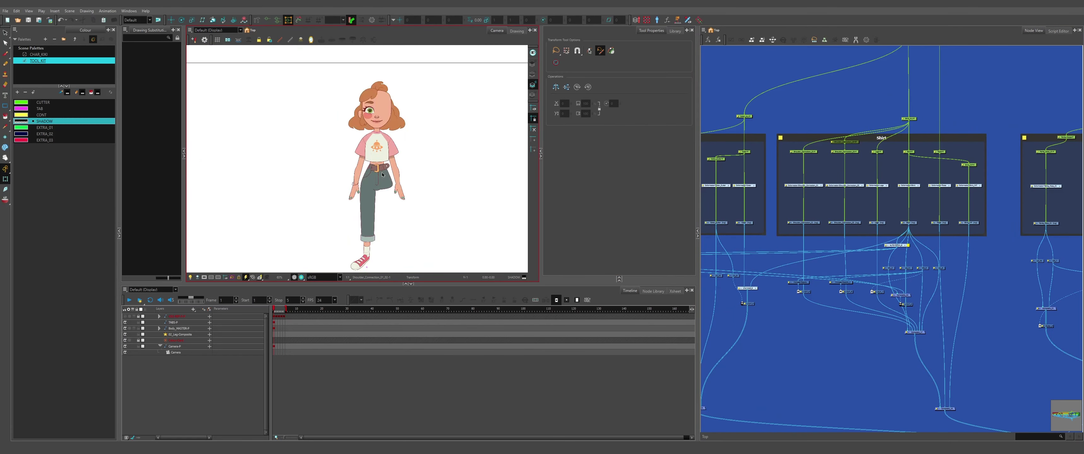
{"action": "left_click", "coordinate": [125, 316]}
{"action": "left_click_drag", "start_coordinate": [382, 245], "coordinate": [369, 243]}
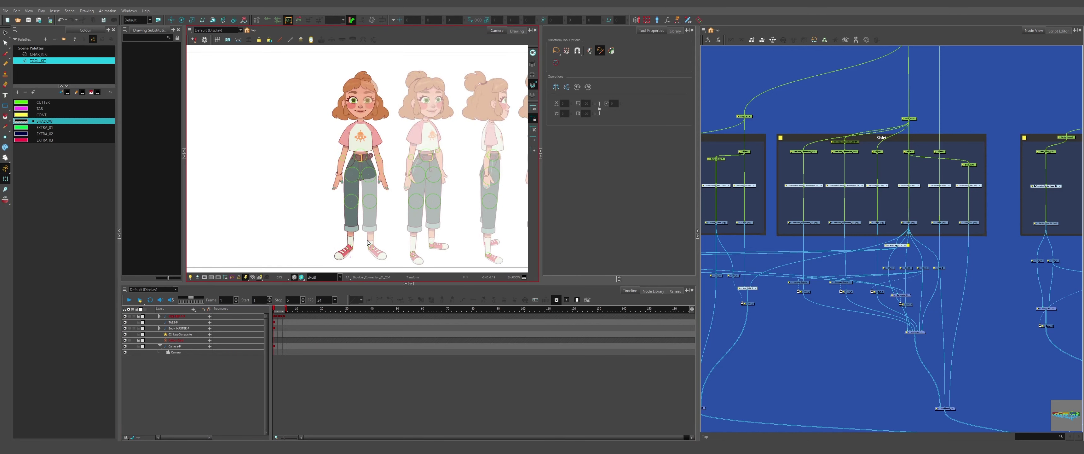
Compare the rigged foot, ankle and sock crease with the faded second leg on the model sheet
{"action": "scroll", "coordinate": [381, 188], "scroll_direction": "up", "scroll_amount": 5}
{"action": "scroll", "coordinate": [319, 250], "scroll_direction": "down", "scroll_amount": 1}
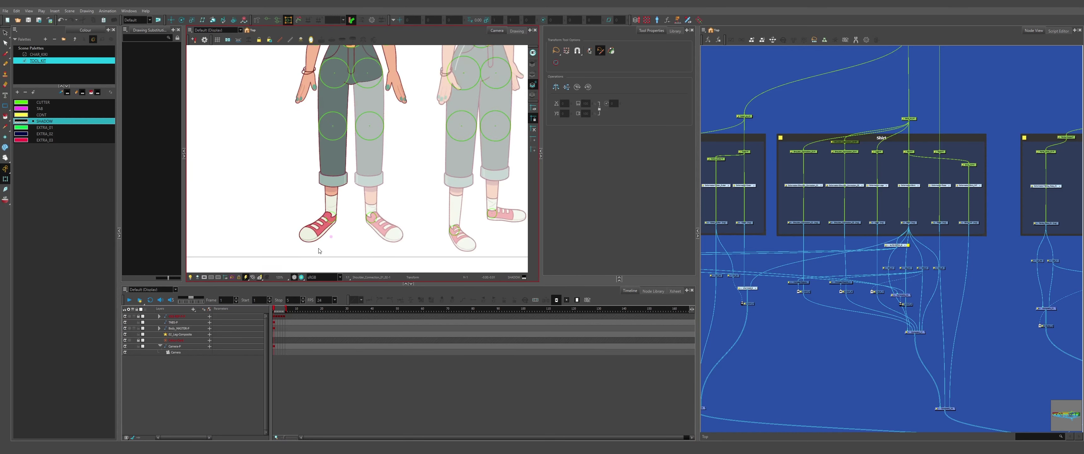
{"action": "scroll", "coordinate": [335, 249], "scroll_direction": "up", "scroll_amount": 2}
{"action": "scroll", "coordinate": [370, 137], "scroll_direction": "up", "scroll_amount": 2}
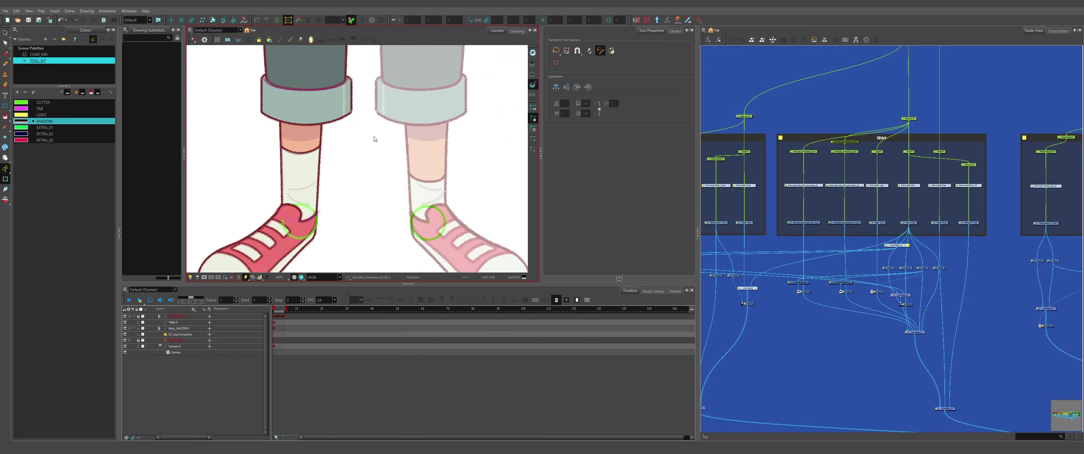
{"action": "scroll", "coordinate": [322, 141], "scroll_direction": "down", "scroll_amount": 4}
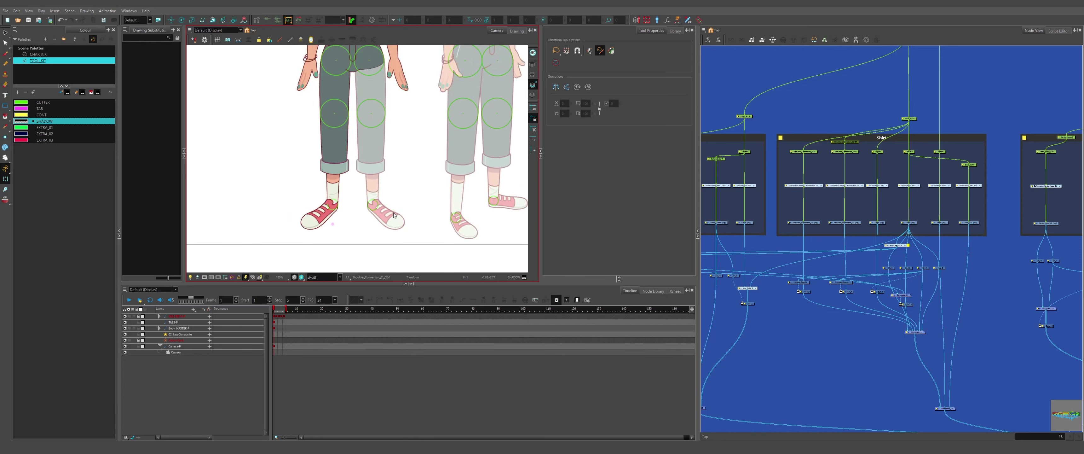
{"action": "scroll", "coordinate": [341, 211], "scroll_direction": "up", "scroll_amount": 5}
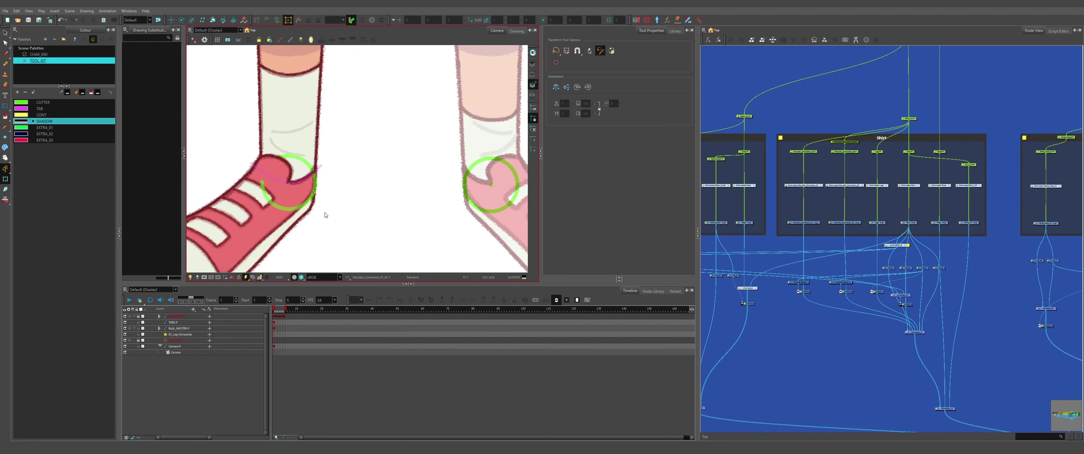
{"action": "scroll", "coordinate": [326, 214], "scroll_direction": "down", "scroll_amount": 4}
{"action": "scroll", "coordinate": [342, 192], "scroll_direction": "up", "scroll_amount": 4}
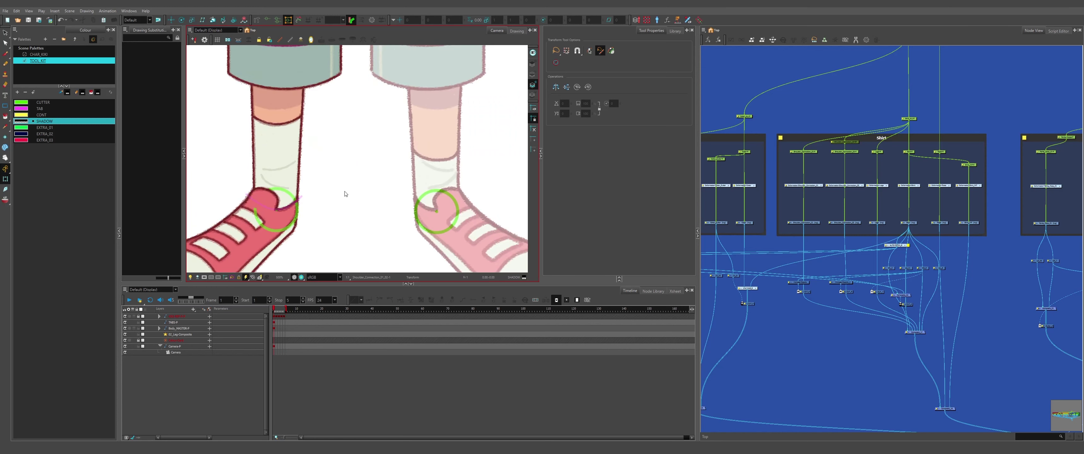
{"action": "scroll", "coordinate": [268, 170], "scroll_direction": "up", "scroll_amount": 3}
{"action": "left_click", "coordinate": [269, 168]}
{"action": "scroll", "coordinate": [290, 165], "scroll_direction": "down", "scroll_amount": 4}
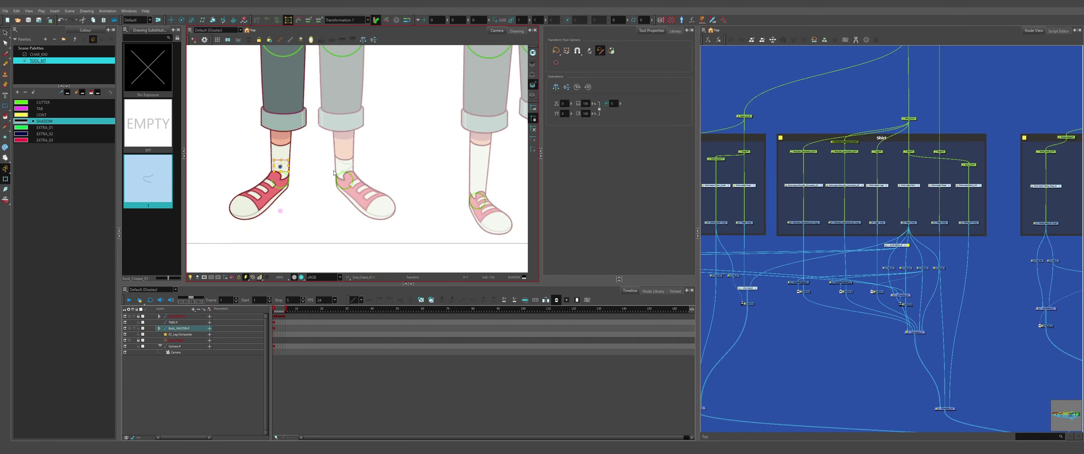
{"action": "scroll", "coordinate": [310, 162], "scroll_direction": "up", "scroll_amount": 3}
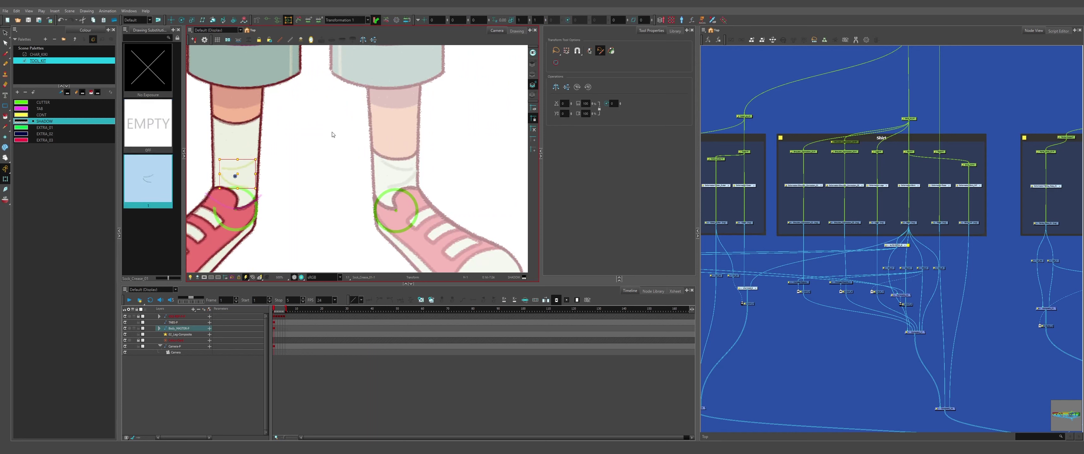
{"action": "scroll", "coordinate": [345, 181], "scroll_direction": "down", "scroll_amount": 3}
{"action": "scroll", "coordinate": [380, 168], "scroll_direction": "up", "scroll_amount": 2}
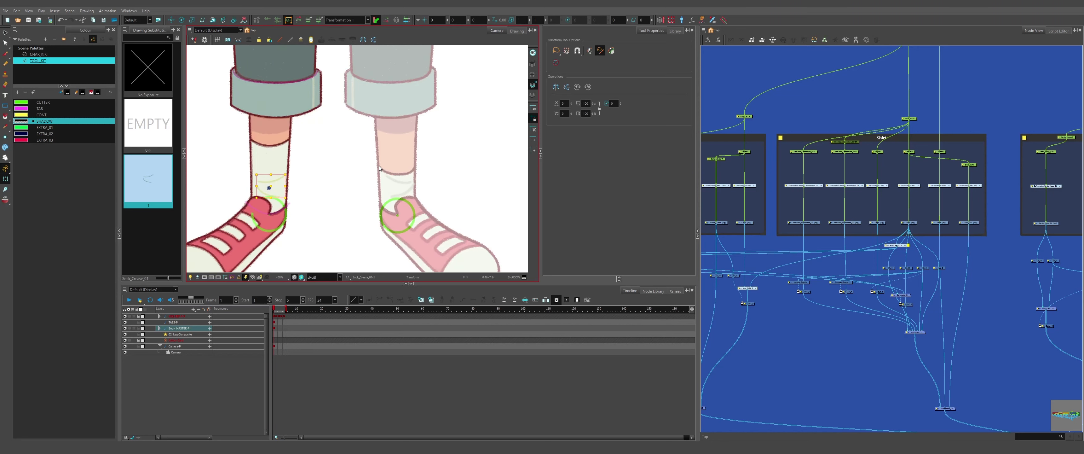
{"action": "scroll", "coordinate": [405, 247], "scroll_direction": "down", "scroll_amount": 2}
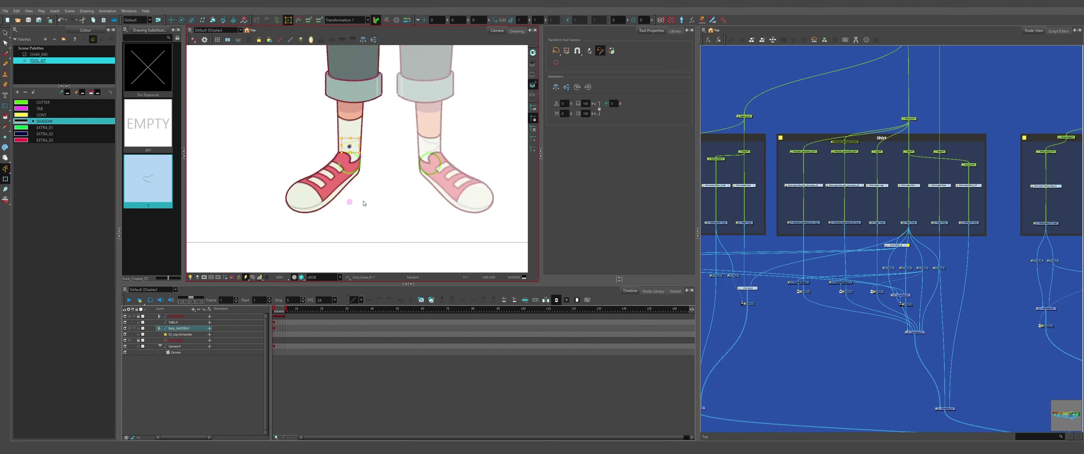
Examine the face, eyes and belt area against the model sheet for parts missing on the second side
{"action": "scroll", "coordinate": [364, 203], "scroll_direction": "down", "scroll_amount": 5}
{"action": "scroll", "coordinate": [383, 144], "scroll_direction": "up", "scroll_amount": 8}
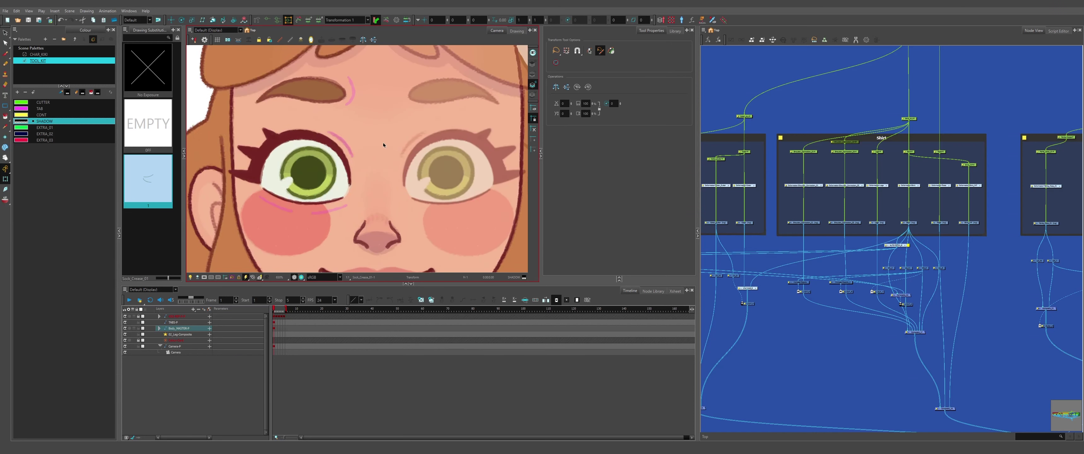
{"action": "scroll", "coordinate": [383, 144], "scroll_direction": "down", "scroll_amount": 3}
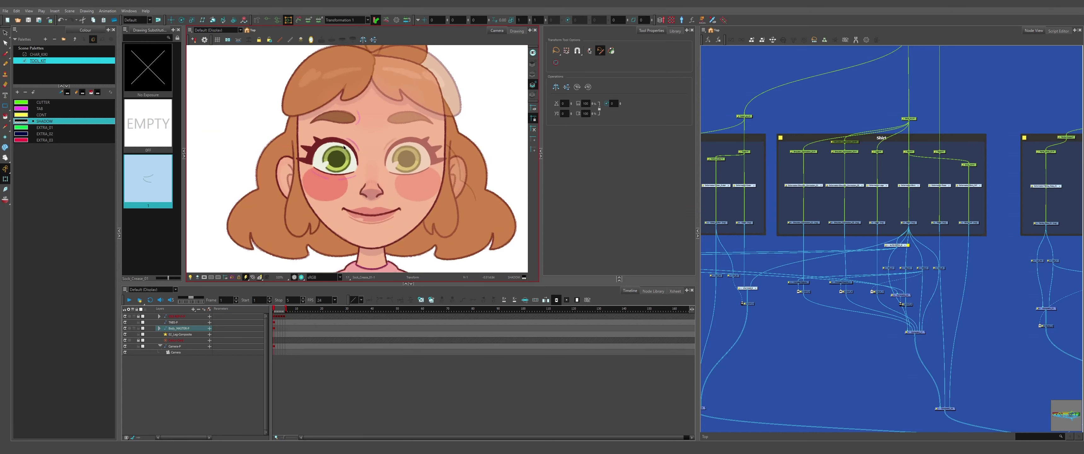
{"action": "scroll", "coordinate": [347, 144], "scroll_direction": "down", "scroll_amount": 2}
{"action": "scroll", "coordinate": [355, 138], "scroll_direction": "up", "scroll_amount": 1}
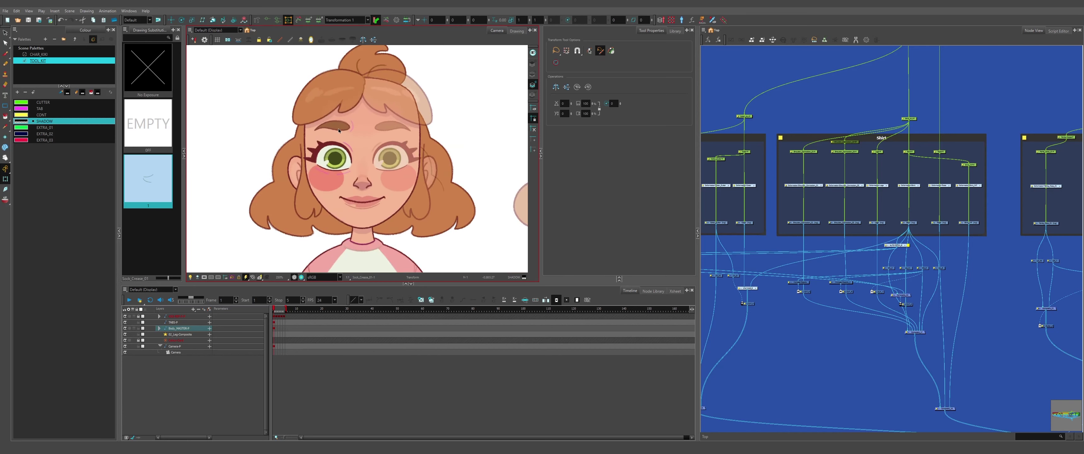
{"action": "scroll", "coordinate": [339, 131], "scroll_direction": "up", "scroll_amount": 4}
{"action": "scroll", "coordinate": [339, 144], "scroll_direction": "down", "scroll_amount": 6}
{"action": "scroll", "coordinate": [339, 158], "scroll_direction": "up", "scroll_amount": 8}
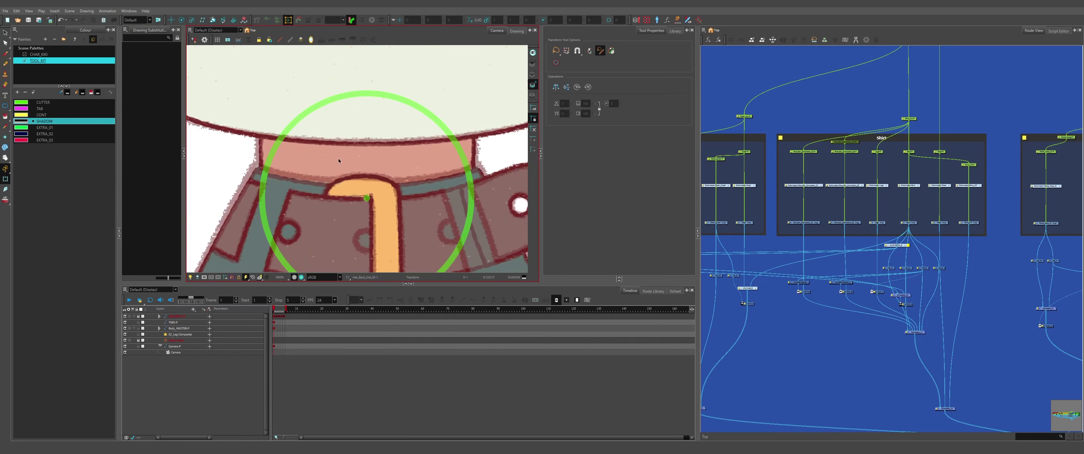
{"action": "scroll", "coordinate": [345, 168], "scroll_direction": "down", "scroll_amount": 5}
{"action": "scroll", "coordinate": [403, 105], "scroll_direction": "down", "scroll_amount": 7}
{"action": "scroll", "coordinate": [406, 188], "scroll_direction": "up", "scroll_amount": 4}
Duplicate the finished leg's nodes from the Leg_01 group
{"action": "scroll", "coordinate": [405, 211], "scroll_direction": "down", "scroll_amount": 5}
{"action": "scroll", "coordinate": [925, 155], "scroll_direction": "down", "scroll_amount": 5}
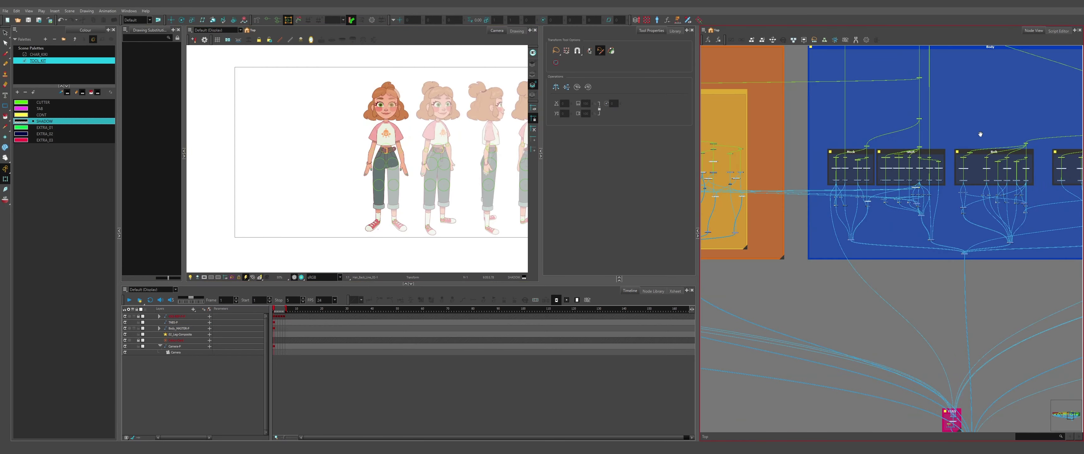
{"action": "scroll", "coordinate": [979, 146], "scroll_direction": "down", "scroll_amount": 5}
{"action": "left_click_drag", "start_coordinate": [1070, 143], "coordinate": [891, 141]}
{"action": "scroll", "coordinate": [888, 139], "scroll_direction": "up", "scroll_amount": 7}
{"action": "scroll", "coordinate": [892, 113], "scroll_direction": "down", "scroll_amount": 4}
{"action": "left_click", "coordinate": [842, 120]}
{"action": "key", "text": "ctrl+c"}
{"action": "key", "text": "ctrl+v"}
Delete the leftover leg node and connect the copied leg's nodes to the rig hierarchy
{"action": "scroll", "coordinate": [970, 258], "scroll_direction": "up", "scroll_amount": 8}
{"action": "left_click_drag", "start_coordinate": [801, 215], "coordinate": [859, 217]}
{"action": "key", "text": "Delete"}
{"action": "scroll", "coordinate": [860, 219], "scroll_direction": "down", "scroll_amount": 8}
{"action": "scroll", "coordinate": [796, 80], "scroll_direction": "up", "scroll_amount": 6}
{"action": "left_click_drag", "start_coordinate": [810, 99], "coordinate": [859, 241]}
{"action": "scroll", "coordinate": [861, 244], "scroll_direction": "down", "scroll_amount": 4}
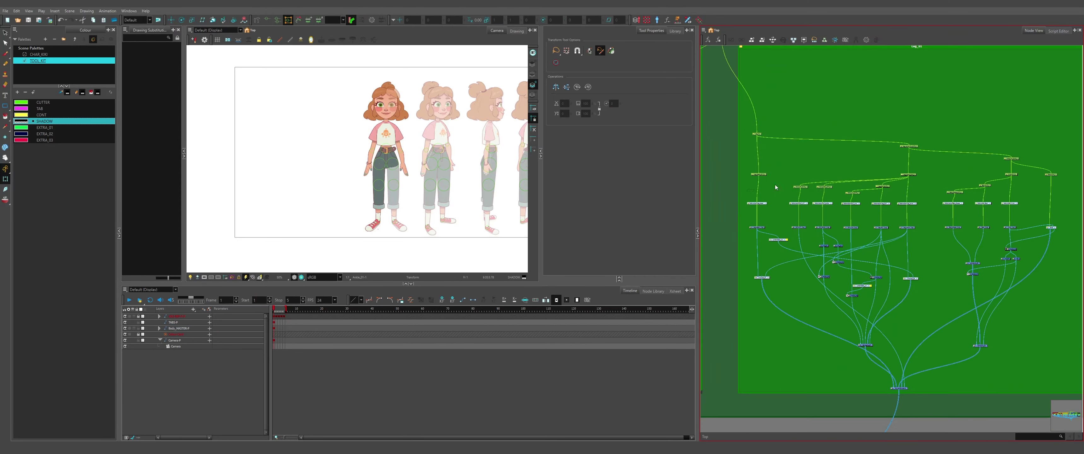
Connect the copied leg's patch nodes with the pelvis nodes in the Body group
{"action": "left_click", "coordinate": [909, 146]}
{"action": "scroll", "coordinate": [897, 174], "scroll_direction": "up", "scroll_amount": 1}
{"action": "scroll", "coordinate": [758, 248], "scroll_direction": "up", "scroll_amount": 3}
{"action": "scroll", "coordinate": [845, 291], "scroll_direction": "down", "scroll_amount": 6}
{"action": "left_click_drag", "start_coordinate": [845, 298], "coordinate": [909, 273]}
{"action": "scroll", "coordinate": [758, 266], "scroll_direction": "up", "scroll_amount": 6}
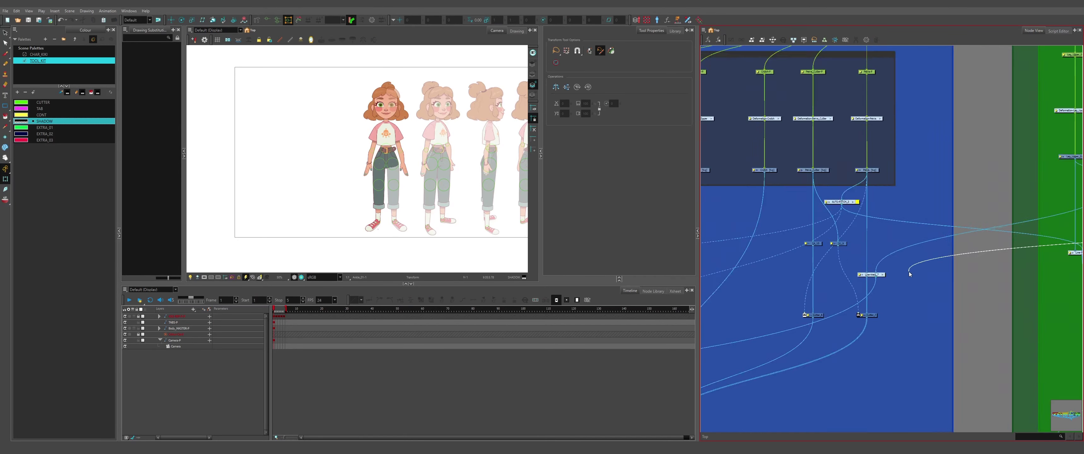
{"action": "scroll", "coordinate": [953, 216], "scroll_direction": "down", "scroll_amount": 5}
{"action": "scroll", "coordinate": [956, 215], "scroll_direction": "up", "scroll_amount": 5}
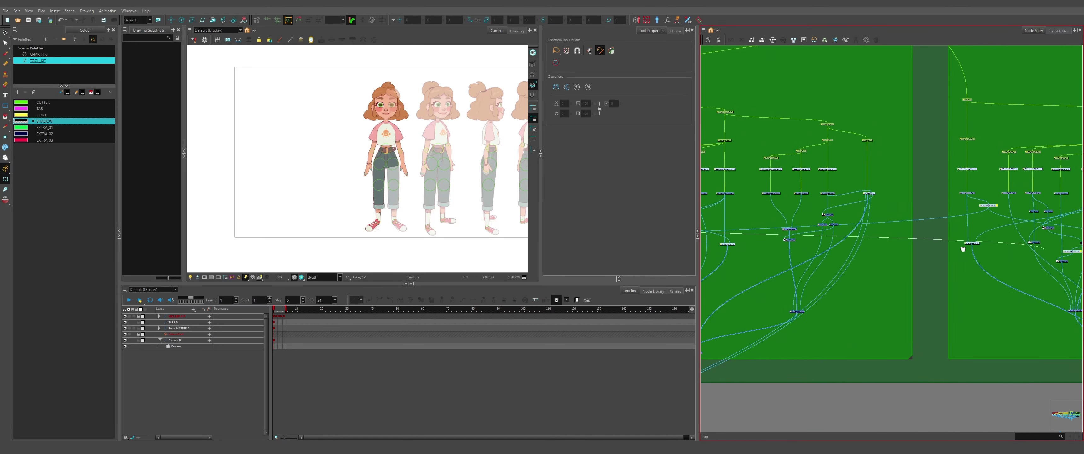
Flip the copied leg horizontally on its Leg_ALL-P peg and insert a Static-Transformation node between that peg and Leg_ALL
{"action": "scroll", "coordinate": [964, 248], "scroll_direction": "down", "scroll_amount": 5}
{"action": "scroll", "coordinate": [866, 159], "scroll_direction": "up", "scroll_amount": 8}
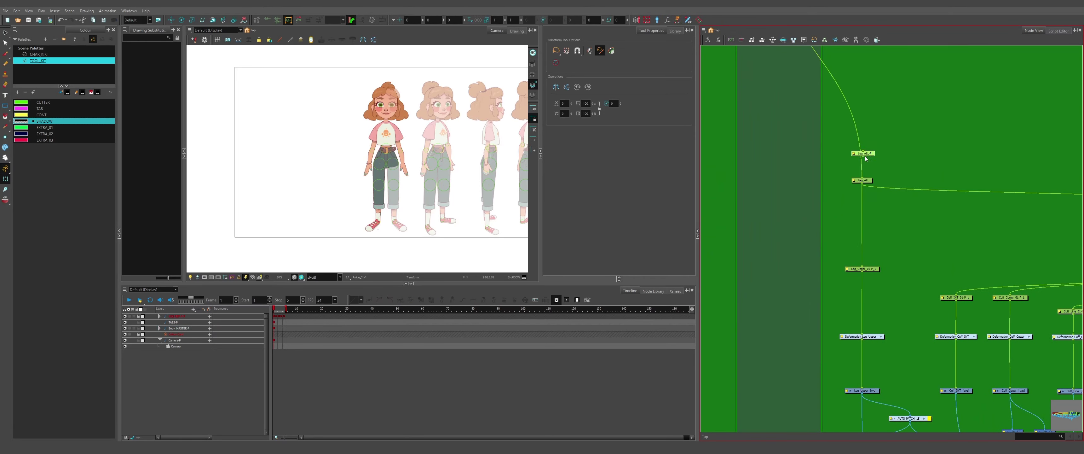
{"action": "scroll", "coordinate": [867, 164], "scroll_direction": "up", "scroll_amount": 2}
{"action": "scroll", "coordinate": [442, 219], "scroll_direction": "up", "scroll_amount": 3}
{"action": "key", "text": "4"}
{"action": "key", "text": "Return"}
{"action": "type", "text": "static"}
{"action": "key", "text": "Return"}
{"action": "left_click_drag", "start_coordinate": [911, 158], "coordinate": [858, 166]}
Bake the immediate parent's transformation into the leg's Static-Transformation and delete the parent peg Leg_ALL-P
{"action": "left_click", "coordinate": [820, 166]}
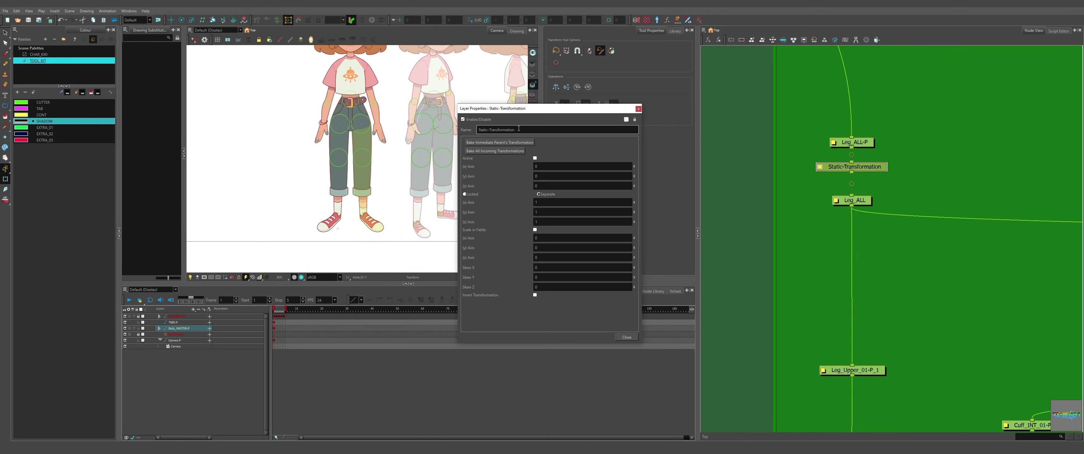
{"action": "left_click_drag", "start_coordinate": [519, 129], "coordinate": [479, 130]}
{"action": "left_click", "coordinate": [500, 142]}
{"action": "left_click", "coordinate": [638, 109]}
{"action": "left_click", "coordinate": [854, 143]}
{"action": "key", "text": "Delete"}
{"action": "left_click_drag", "start_coordinate": [850, 167], "coordinate": [851, 150]}
Rename the copied leg's drawings, deformations and pegs to 02, including the Leg_ALL peg
{"action": "scroll", "coordinate": [842, 159], "scroll_direction": "down", "scroll_amount": 5}
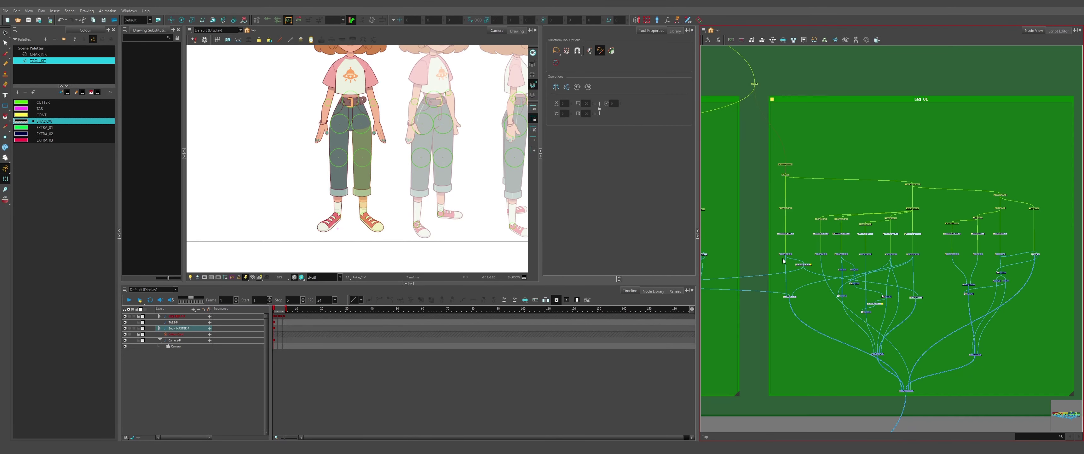
{"action": "left_click_drag", "start_coordinate": [931, 260], "coordinate": [776, 228]}
{"action": "scroll", "coordinate": [776, 228], "scroll_direction": "up", "scroll_amount": 5}
{"action": "left_click", "coordinate": [845, 40]}
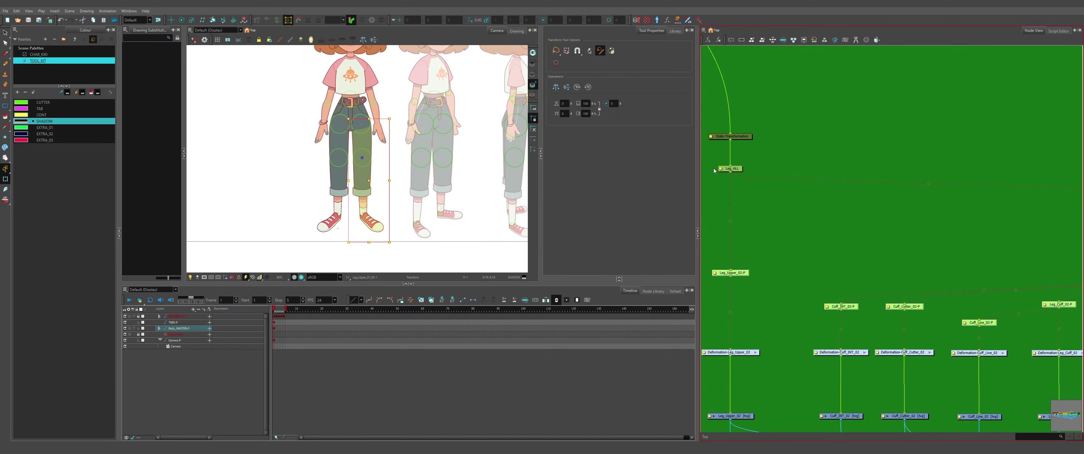
{"action": "double_click", "coordinate": [732, 168]}
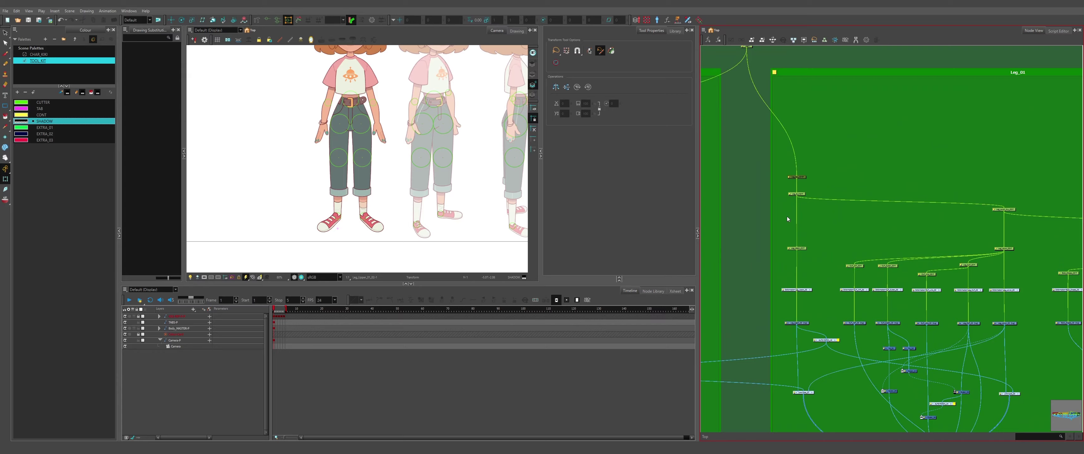
Inspect the mirrored leg's shoe and sock crease in the camera view
{"action": "scroll", "coordinate": [364, 210], "scroll_direction": "up", "scroll_amount": 10}
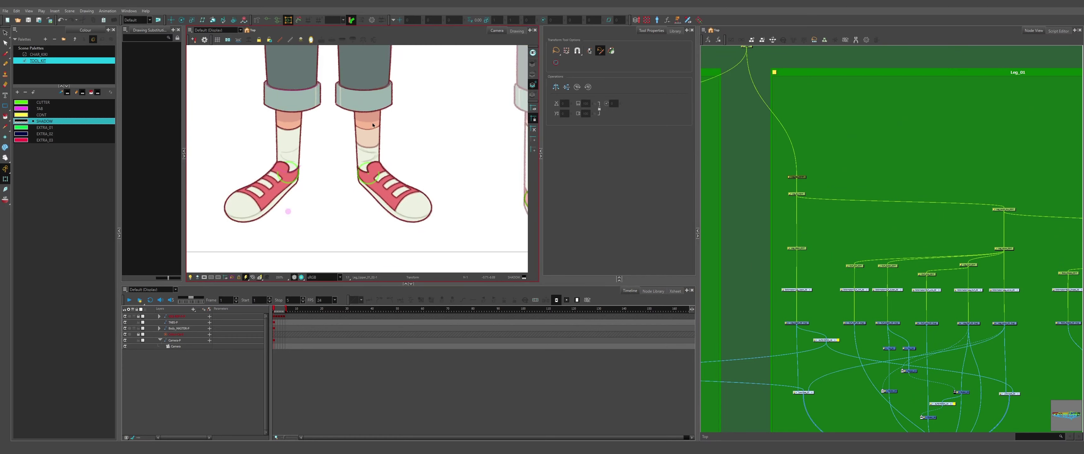
{"action": "left_click", "coordinate": [358, 206]}
{"action": "left_click", "coordinate": [360, 195]}
{"action": "left_click", "coordinate": [373, 182]}
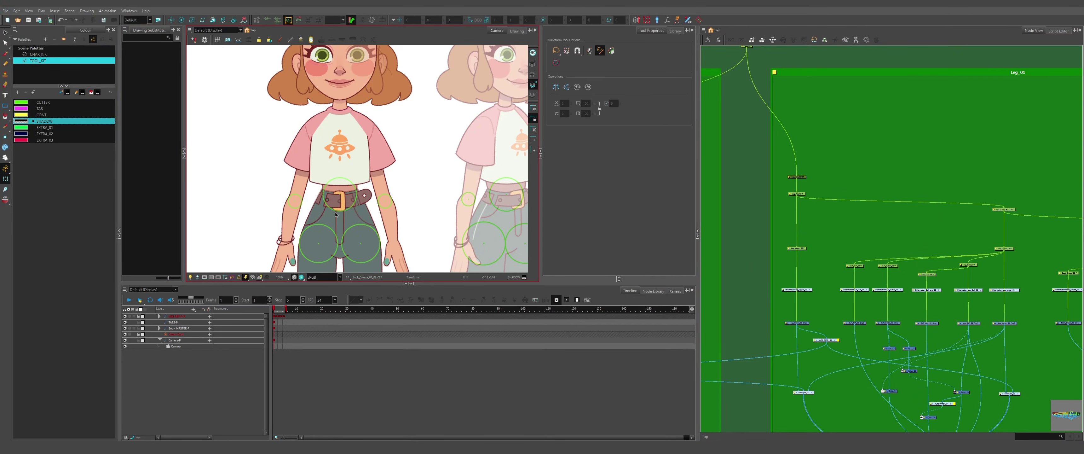
Locate the front pocket's nodes in the Pelvis group and move the neighbouring crease and zipper nodes aside
{"action": "scroll", "coordinate": [339, 248], "scroll_direction": "up", "scroll_amount": 4}
{"action": "left_click", "coordinate": [269, 179]}
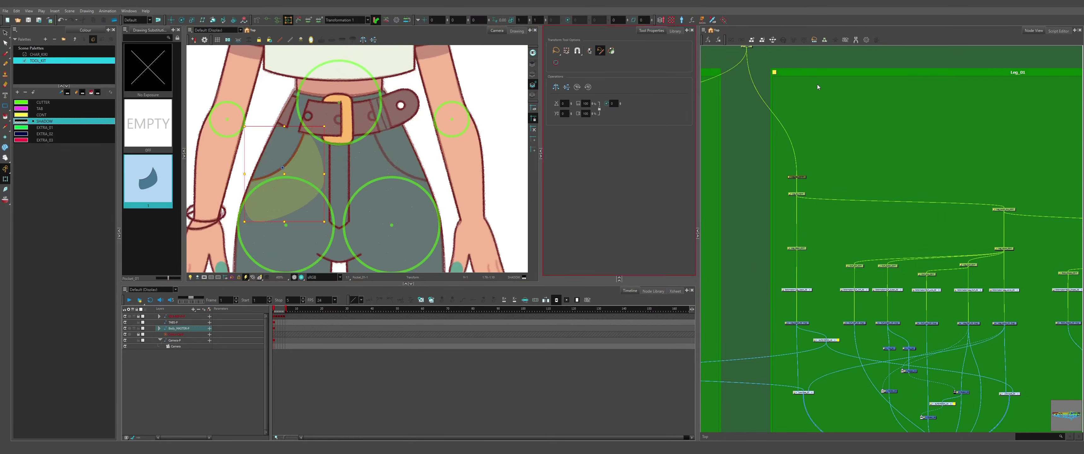
{"action": "key", "text": "o"}
{"action": "left_click_drag", "start_coordinate": [917, 289], "coordinate": [796, 122]}
{"action": "left_click_drag", "start_coordinate": [893, 131], "coordinate": [818, 130]}
{"action": "left_click_drag", "start_coordinate": [854, 290], "coordinate": [968, 125]}
{"action": "left_click_drag", "start_coordinate": [953, 140], "coordinate": [995, 141]}
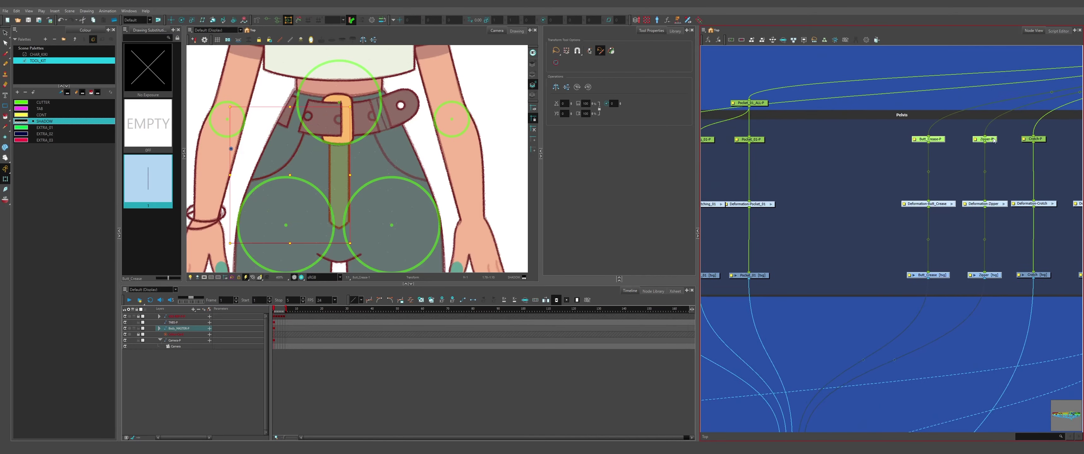
{"action": "left_click_drag", "start_coordinate": [897, 168], "coordinate": [995, 155]}
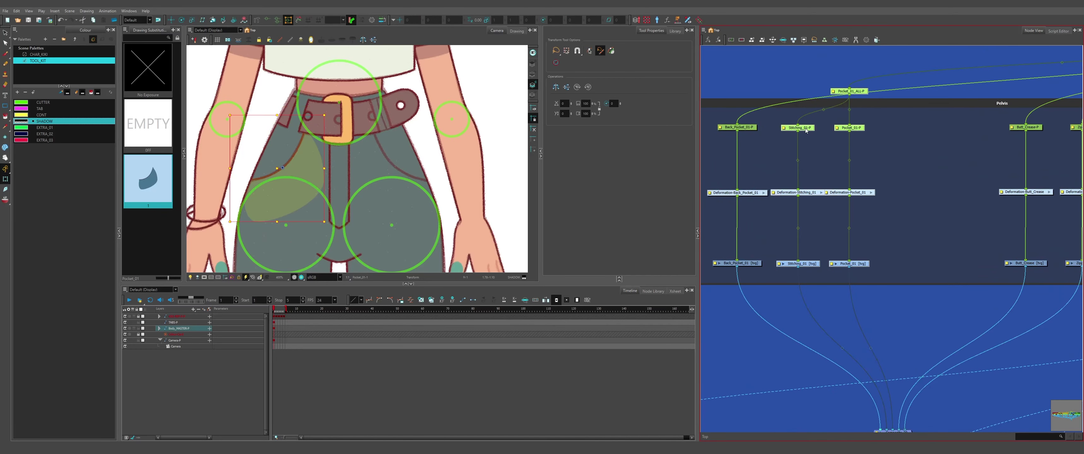
{"action": "scroll", "coordinate": [779, 177], "scroll_direction": "down", "scroll_amount": 5}
Rearrange the pocket and stitching nodes in the Pelvis group to free space beside the back pocket
{"action": "left_click", "coordinate": [838, 146]}
{"action": "left_click_drag", "start_coordinate": [744, 180], "coordinate": [733, 179]}
{"action": "left_click_drag", "start_coordinate": [737, 159], "coordinate": [835, 177]}
{"action": "scroll", "coordinate": [836, 178], "scroll_direction": "up", "scroll_amount": 4}
{"action": "left_click_drag", "start_coordinate": [888, 291], "coordinate": [953, 158]}
{"action": "left_click_drag", "start_coordinate": [926, 166], "coordinate": [859, 166]}
Duplicate the back pocket's peg, deformation and drawing, and connect the copy to the pelvis peg and composite
{"action": "key", "text": "ctrl+c"}
{"action": "key", "text": "ctrl+v"}
{"action": "left_click_drag", "start_coordinate": [918, 185], "coordinate": [1032, 139]}
{"action": "left_click", "coordinate": [918, 165]}
{"action": "scroll", "coordinate": [884, 202], "scroll_direction": "down", "scroll_amount": 1}
{"action": "left_click_drag", "start_coordinate": [814, 180], "coordinate": [925, 302]}
{"action": "left_click_drag", "start_coordinate": [927, 252], "coordinate": [875, 333]}
Duplicate the Pocket_01_ALL-P peg with its stitching and pocket nodes and connect the copy beside the original
{"action": "left_click_drag", "start_coordinate": [880, 280], "coordinate": [796, 130]}
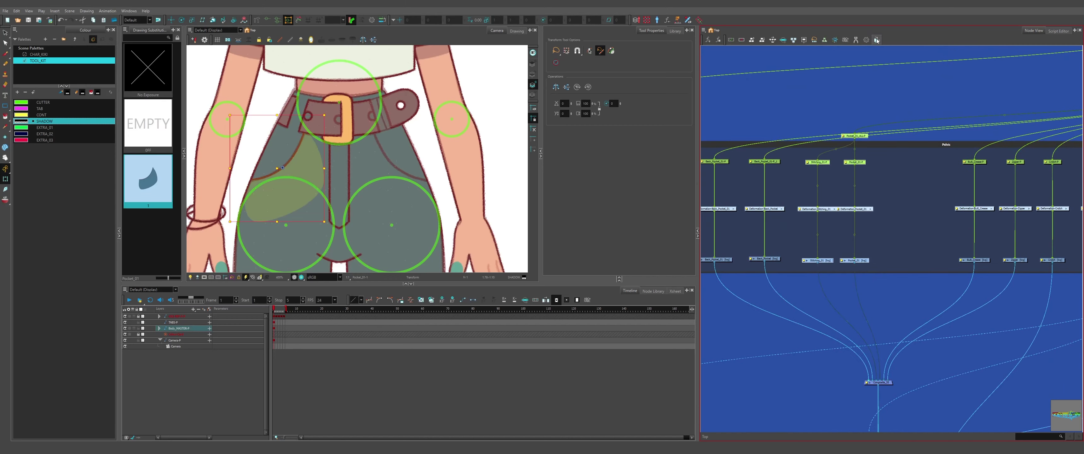
{"action": "key", "text": "ctrl+c"}
{"action": "key", "text": "ctrl+v"}
{"action": "scroll", "coordinate": [930, 144], "scroll_direction": "up", "scroll_amount": 2}
{"action": "left_click_drag", "start_coordinate": [861, 185], "coordinate": [968, 123]}
{"action": "scroll", "coordinate": [929, 134], "scroll_direction": "up", "scroll_amount": 3}
{"action": "left_click_drag", "start_coordinate": [859, 137], "coordinate": [951, 150]}
{"action": "scroll", "coordinate": [951, 150], "scroll_direction": "down", "scroll_amount": 2}
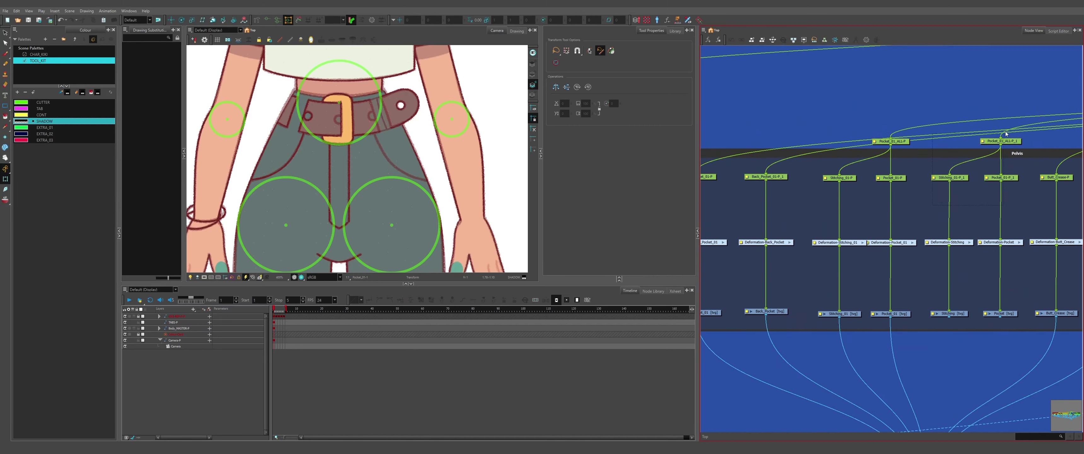
Rename the duplicated back pocket, stitching and pocket pegs by replacing the _01-P_1 ending with _02-P
{"action": "left_click", "coordinate": [767, 177], "text": "shift"}
{"action": "left_click", "coordinate": [867, 40]}
{"action": "left_click_drag", "start_coordinate": [517, 209], "coordinate": [504, 209]}
{"action": "key", "text": "BackSpace"}
{"action": "left_click_drag", "start_coordinate": [531, 219], "coordinate": [504, 219]}
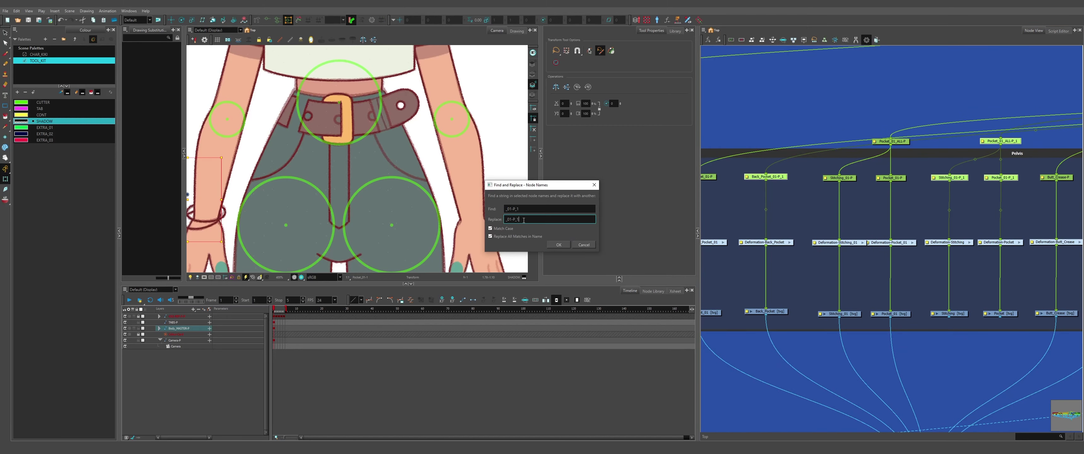
{"action": "type", "text": "02-P"}
{"action": "left_click", "coordinate": [558, 245]}
Add the suffix _02 to the duplicated back pocket, stitching and pocket deformation and drawing nodes
{"action": "left_click_drag", "start_coordinate": [753, 326], "coordinate": [779, 236]}
{"action": "left_click_drag", "start_coordinate": [934, 326], "coordinate": [1011, 236]}
{"action": "left_click", "coordinate": [866, 40]}
{"action": "left_click", "coordinate": [835, 40]}
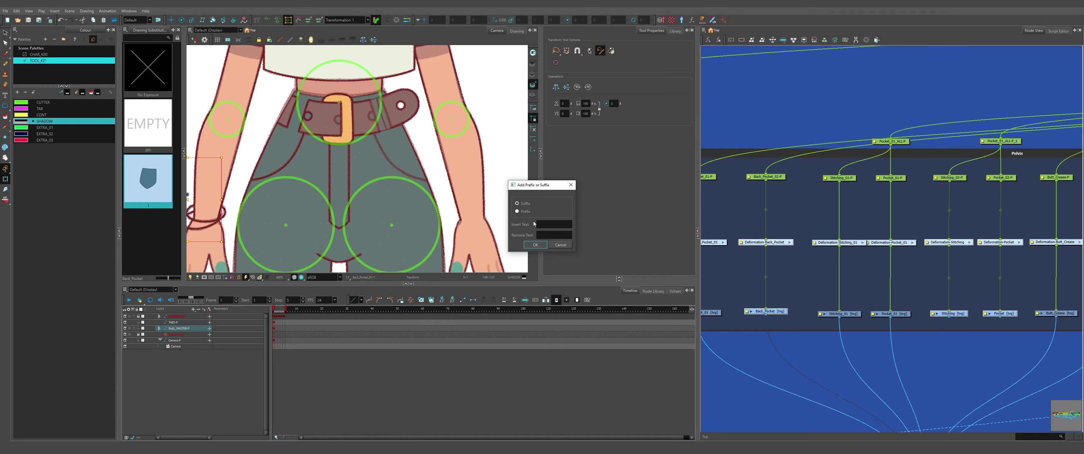
{"action": "type", "text": "_02"}
{"action": "left_click", "coordinate": [537, 245]}
Rename the duplicated pocket master peg as Pocket_02_ALL-P
{"action": "left_click", "coordinate": [933, 362]}
{"action": "left_click_drag", "start_coordinate": [933, 362], "coordinate": [897, 269]}
{"action": "left_click_drag", "start_coordinate": [917, 210], "coordinate": [885, 403]}
{"action": "left_click_drag", "start_coordinate": [973, 210], "coordinate": [888, 403]}
{"action": "scroll", "coordinate": [891, 409], "scroll_direction": "down", "scroll_amount": 3}
{"action": "scroll", "coordinate": [945, 151], "scroll_direction": "up", "scroll_amount": 2}
{"action": "double_click", "coordinate": [944, 163]}
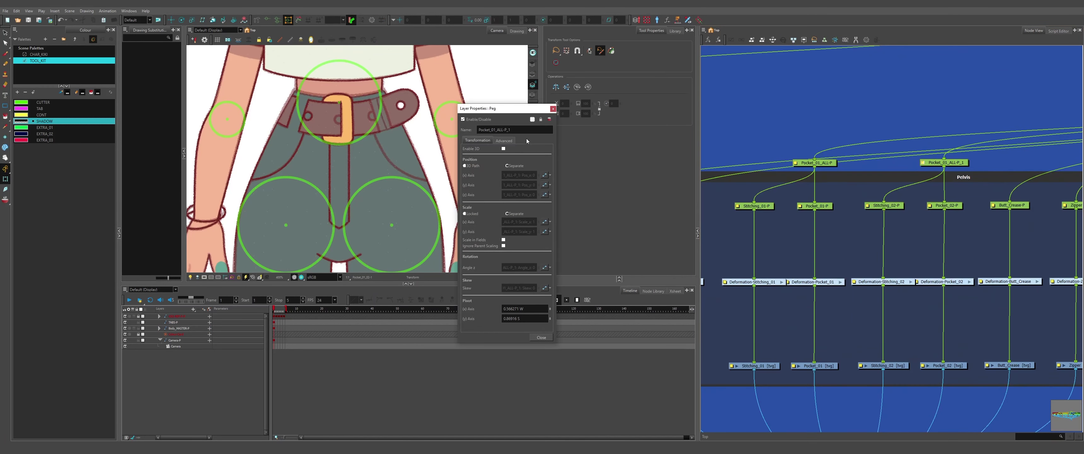
{"action": "type", "text": "2"}
{"action": "left_click", "coordinate": [553, 109]}
Add a parent peg above the Pocket_02_ALL-P peg
{"action": "scroll", "coordinate": [896, 117], "scroll_direction": "down", "scroll_amount": 3}
{"action": "scroll", "coordinate": [922, 148], "scroll_direction": "up", "scroll_amount": 5}
{"action": "left_click", "coordinate": [922, 149]}
{"action": "key", "text": "ctrl+p"}
{"action": "left_click_drag", "start_coordinate": [922, 100], "coordinate": [918, 119]}
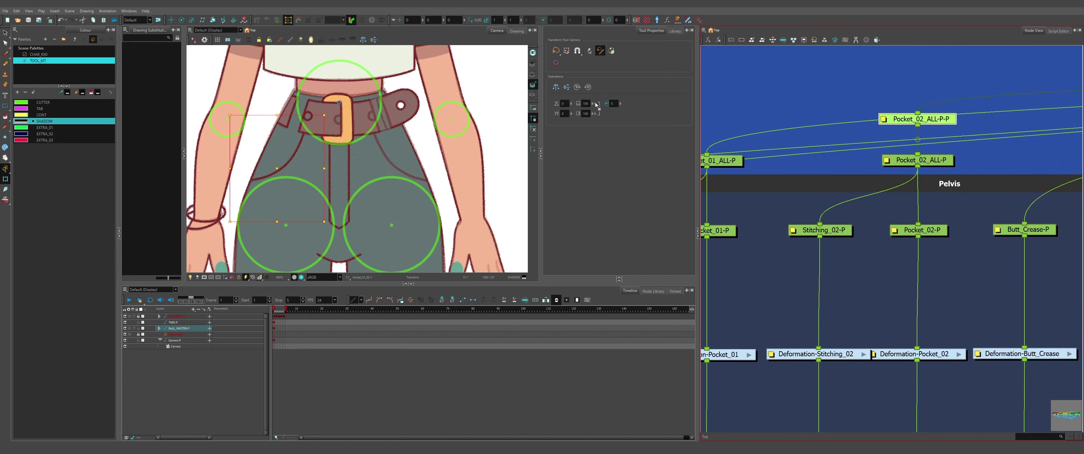
Flip the new parent peg horizontally, bake it into a Static-Transformation node and delete the parent peg
{"action": "left_click", "coordinate": [556, 87]}
{"action": "key", "text": "Return"}
{"action": "type", "text": "static"}
{"action": "key", "text": "Return"}
{"action": "left_click", "coordinate": [879, 160]}
{"action": "left_click", "coordinate": [501, 143]}
{"action": "left_click", "coordinate": [921, 118]}
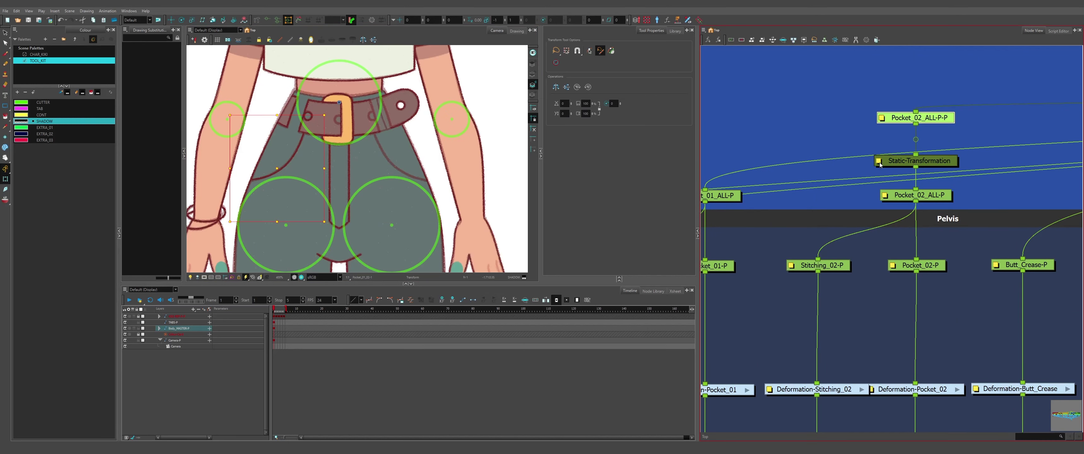
{"action": "key", "text": "Delete"}
Rename the Static-Transformation node using the name copied from the Pocket_02_ALL-P peg
{"action": "left_click", "coordinate": [885, 195]}
{"action": "left_click_drag", "start_coordinate": [519, 132], "coordinate": [478, 130]}
{"action": "key", "text": "ctrl+c"}
{"action": "left_click", "coordinate": [553, 108]}
{"action": "key", "text": "ctrl+v"}
{"action": "left_click", "coordinate": [638, 109]}
{"action": "scroll", "coordinate": [765, 210], "scroll_direction": "down", "scroll_amount": 2}
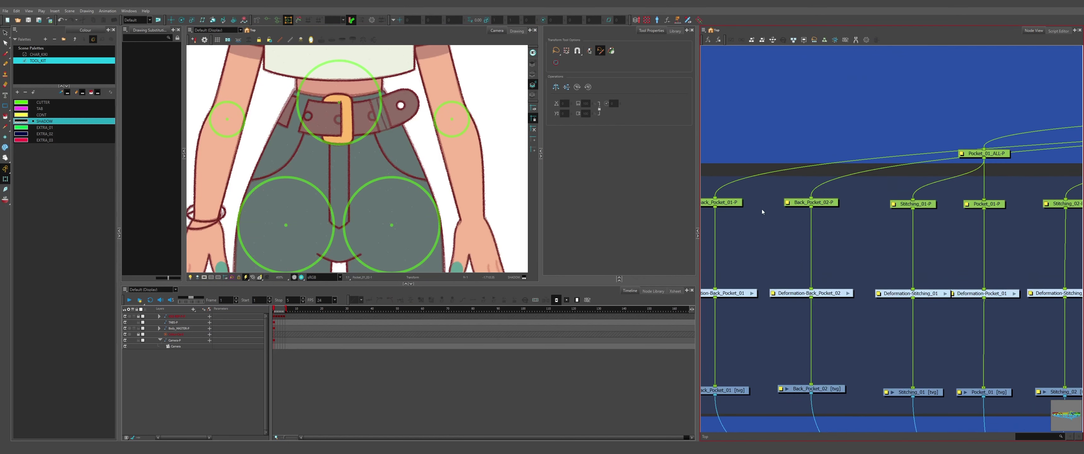
{"action": "left_click", "coordinate": [825, 203]}
{"action": "key", "text": "ctrl+p"}
{"action": "key", "text": "ctrl+z"}
Delete the Static-Transformation node above the Pocket_02_ALL-P peg
{"action": "scroll", "coordinate": [826, 203], "scroll_direction": "down", "scroll_amount": 4}
{"action": "scroll", "coordinate": [905, 177], "scroll_direction": "up", "scroll_amount": 1}
{"action": "left_click_drag", "start_coordinate": [1012, 165], "coordinate": [976, 142]}
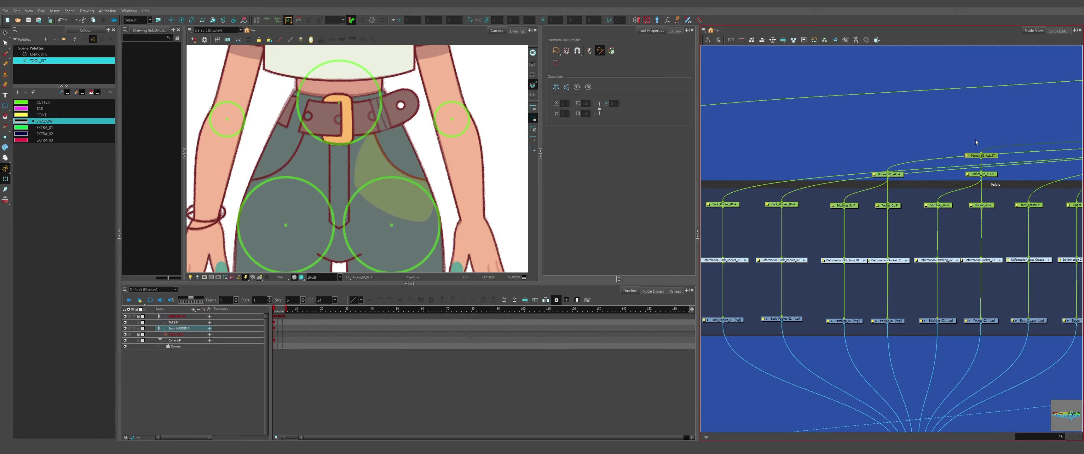
{"action": "key", "text": "Delete"}
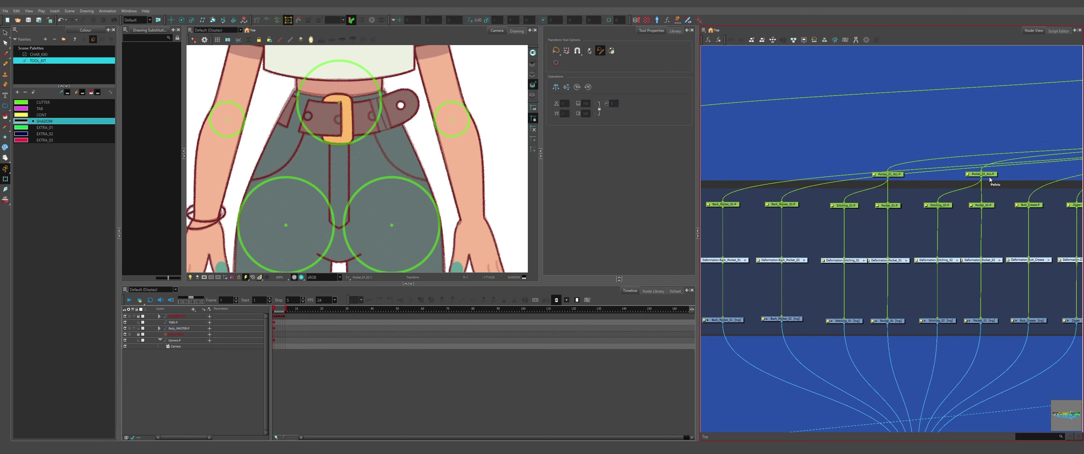
Flip the Pocket_02_ALL-P peg horizontally and move it over to the opposite side of the pants
{"action": "left_click", "coordinate": [984, 174]}
{"action": "scroll", "coordinate": [382, 172], "scroll_direction": "down", "scroll_amount": 2}
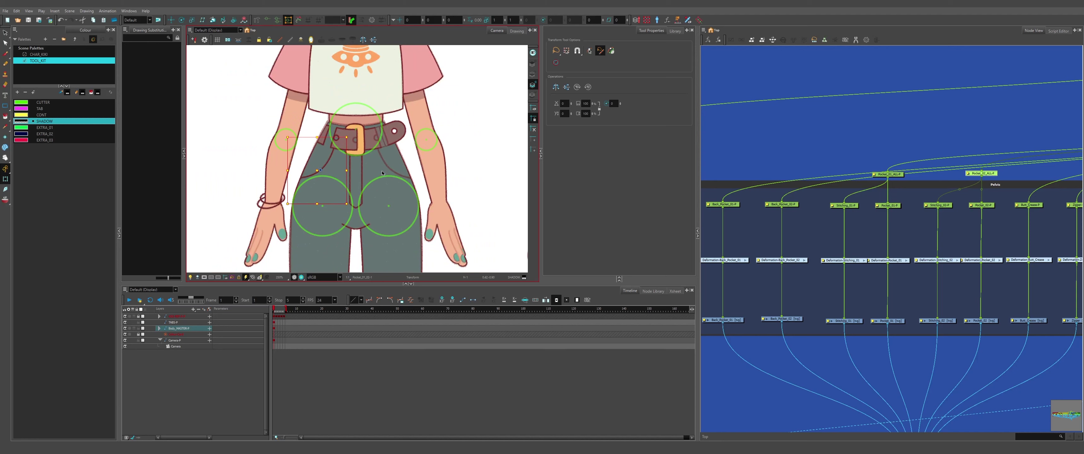
{"action": "scroll", "coordinate": [316, 170], "scroll_direction": "up", "scroll_amount": 2}
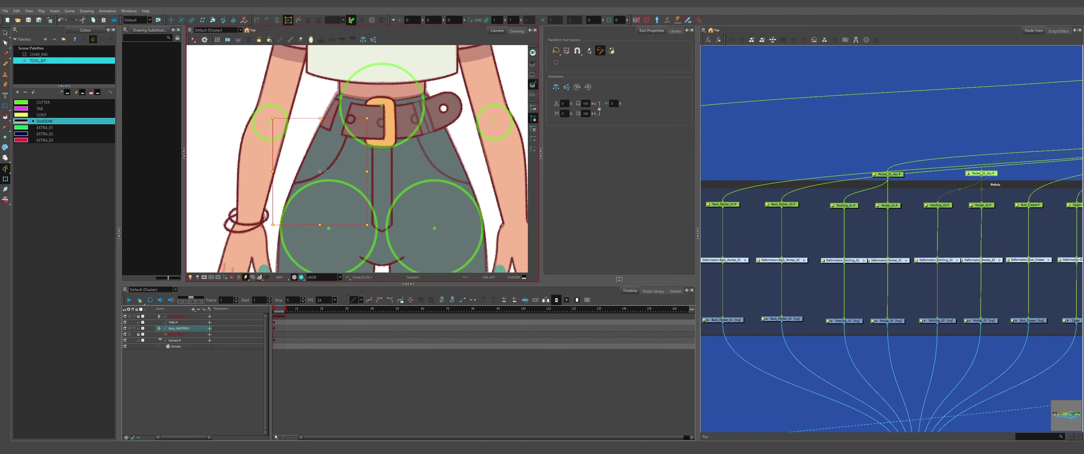
{"action": "scroll", "coordinate": [320, 171], "scroll_direction": "down", "scroll_amount": 3}
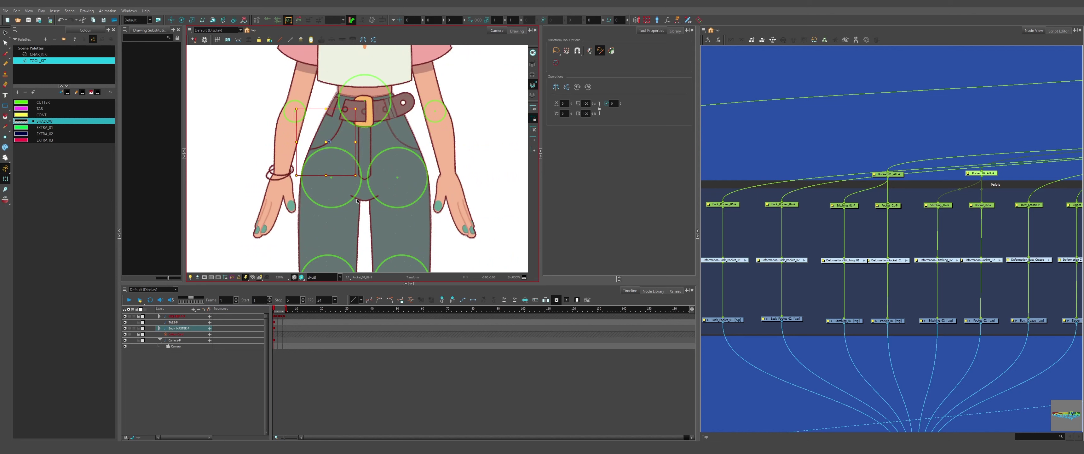
{"action": "scroll", "coordinate": [352, 118], "scroll_direction": "up", "scroll_amount": 2}
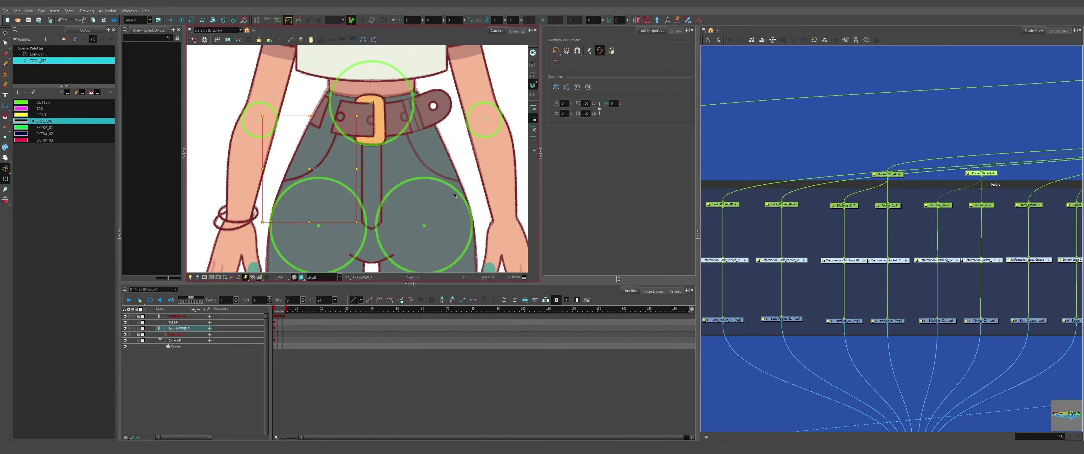
{"action": "left_click", "coordinate": [1006, 198]}
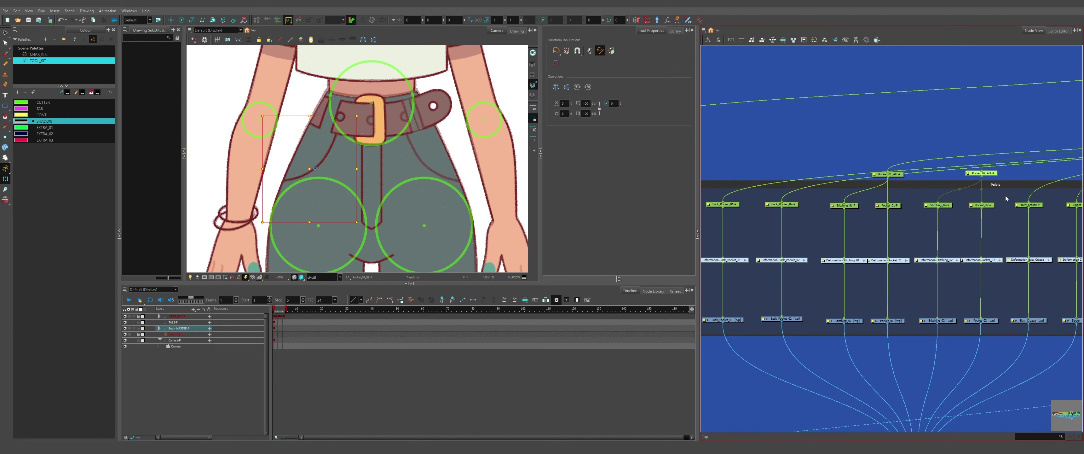
{"action": "scroll", "coordinate": [996, 181], "scroll_direction": "up", "scroll_amount": 1}
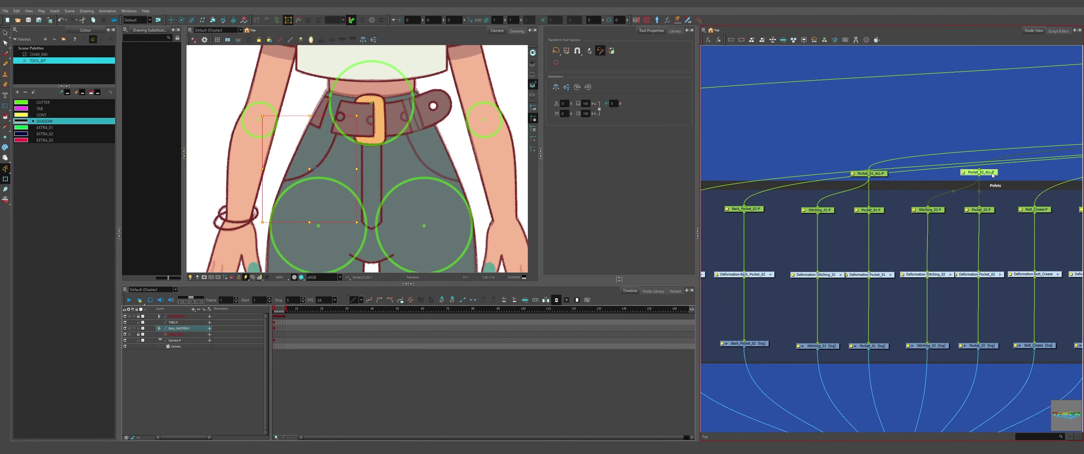
{"action": "left_click", "coordinate": [399, 40]}
{"action": "left_click", "coordinate": [363, 40]}
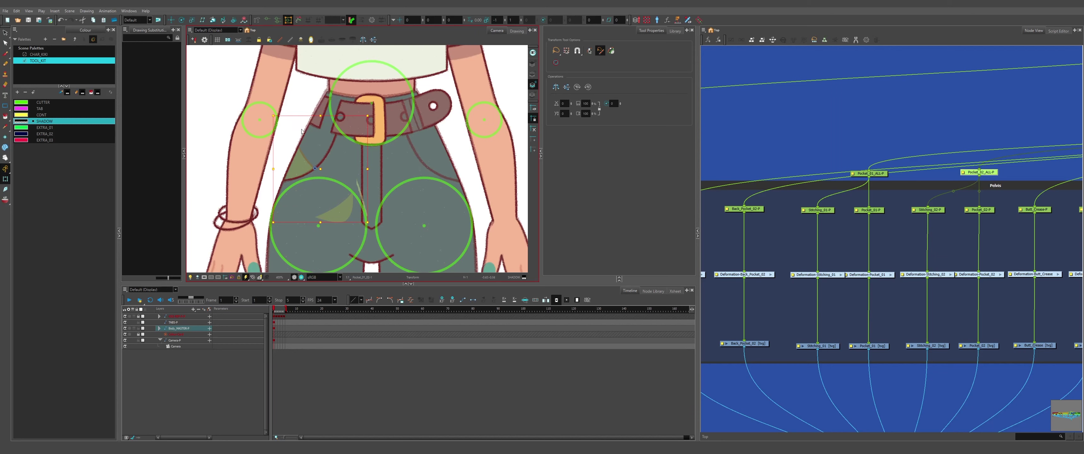
{"action": "left_click_drag", "start_coordinate": [323, 170], "coordinate": [436, 169]}
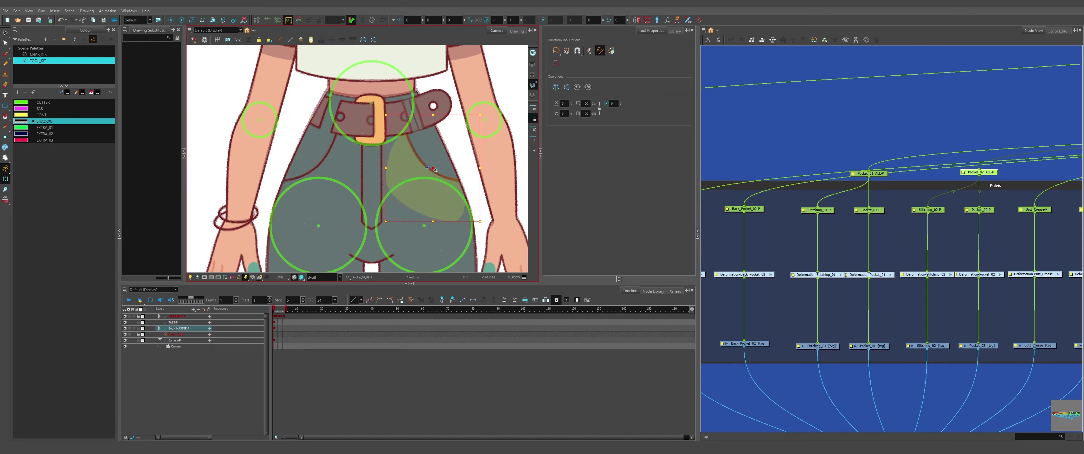
Check the Back_Pocket_02-P placement and compare the back pockets across the character's turnaround poses
{"action": "scroll", "coordinate": [793, 222], "scroll_direction": "down", "scroll_amount": 2}
{"action": "scroll", "coordinate": [803, 226], "scroll_direction": "up", "scroll_amount": 3}
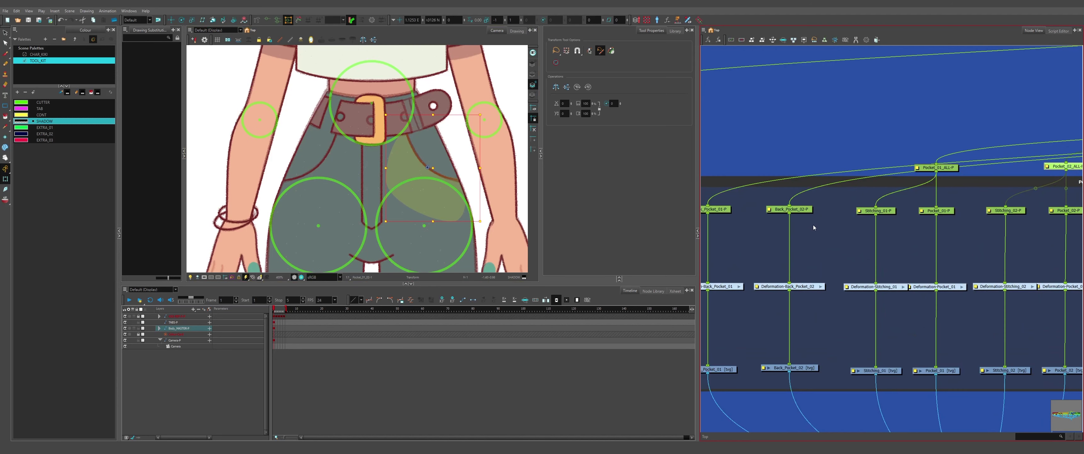
{"action": "scroll", "coordinate": [319, 124], "scroll_direction": "down", "scroll_amount": 1}
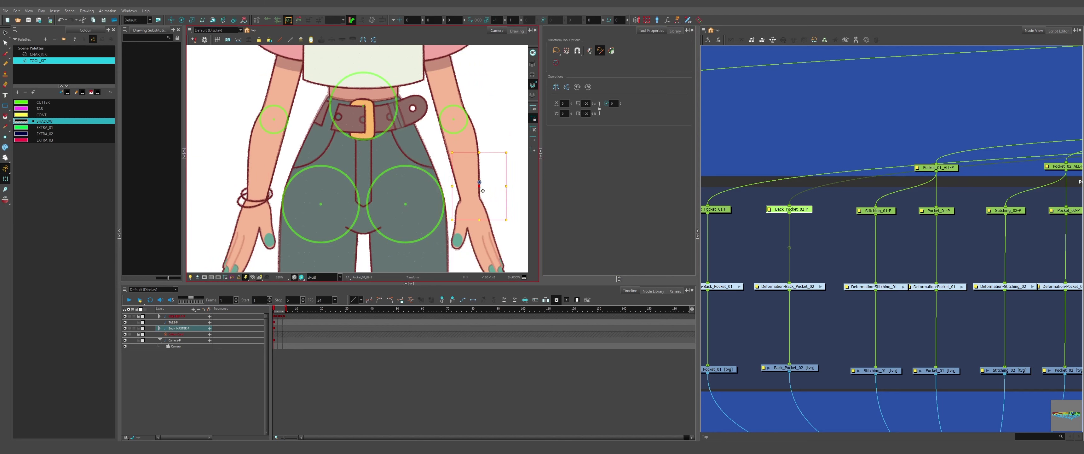
{"action": "left_click", "coordinate": [741, 114]}
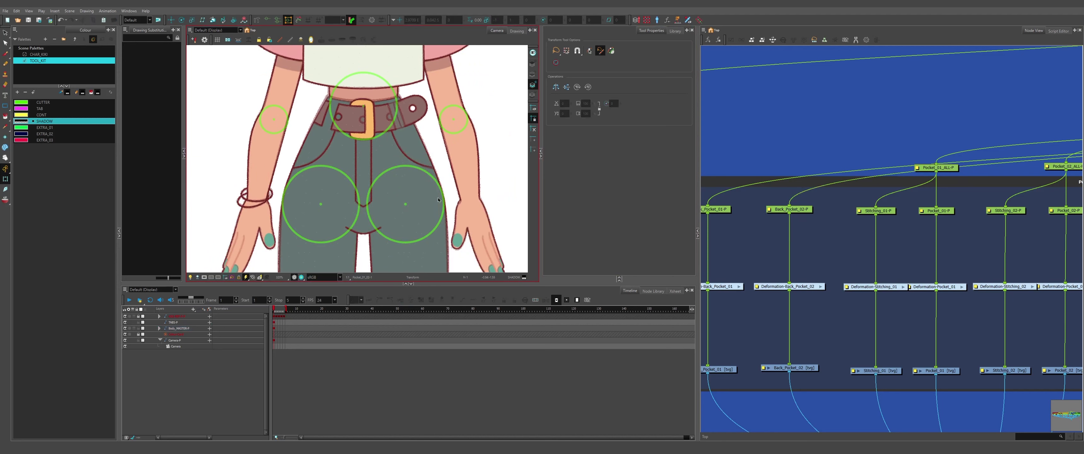
{"action": "scroll", "coordinate": [290, 191], "scroll_direction": "down", "scroll_amount": 3}
{"action": "scroll", "coordinate": [504, 188], "scroll_direction": "up", "scroll_amount": 6}
{"action": "scroll", "coordinate": [504, 190], "scroll_direction": "down", "scroll_amount": 5}
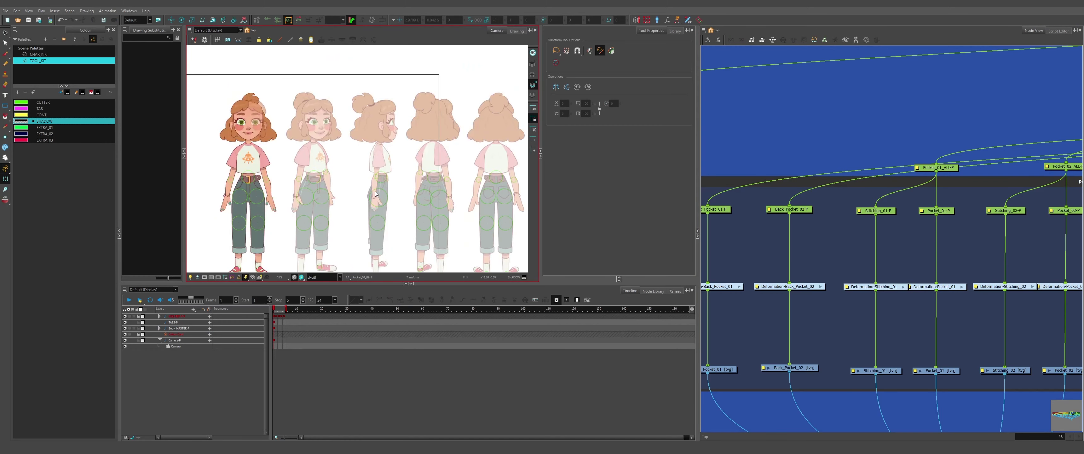
{"action": "scroll", "coordinate": [238, 207], "scroll_direction": "up", "scroll_amount": 6}
{"action": "scroll", "coordinate": [239, 207], "scroll_direction": "down", "scroll_amount": 5}
{"action": "scroll", "coordinate": [382, 145], "scroll_direction": "up", "scroll_amount": 6}
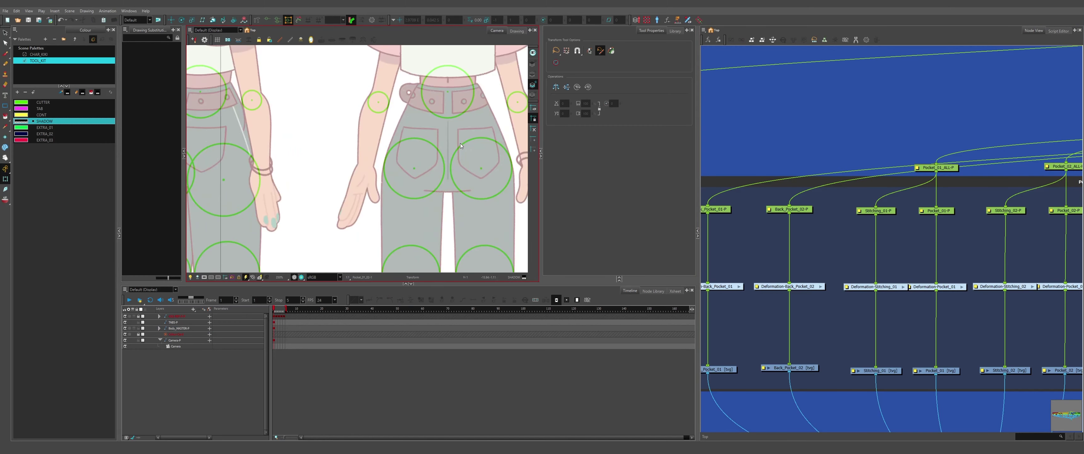
{"action": "scroll", "coordinate": [473, 145], "scroll_direction": "down", "scroll_amount": 5}
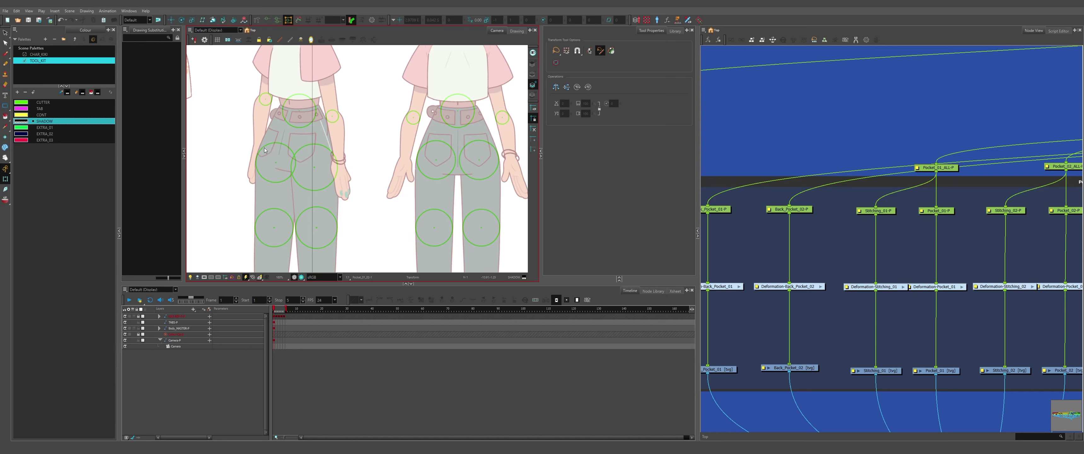
{"action": "scroll", "coordinate": [298, 136], "scroll_direction": "up", "scroll_amount": 6}
{"action": "scroll", "coordinate": [411, 178], "scroll_direction": "down", "scroll_amount": 6}
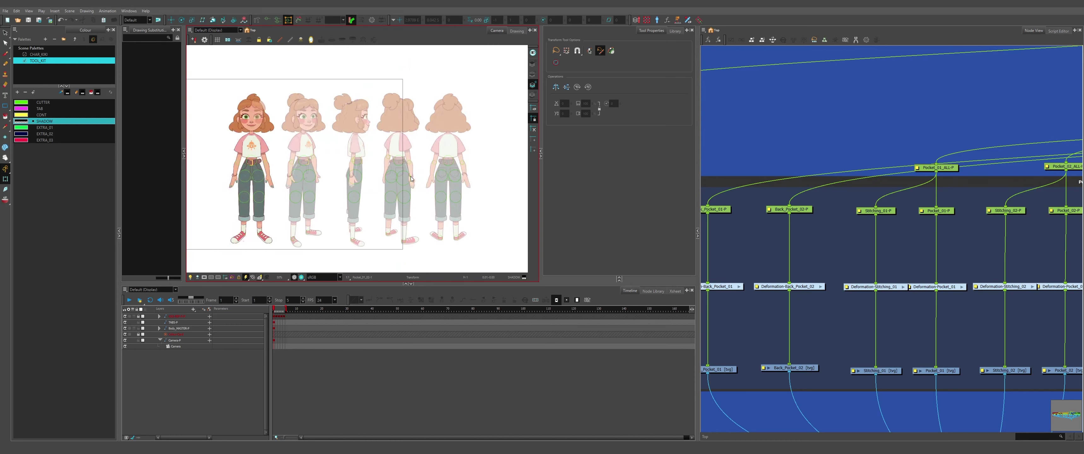
{"action": "scroll", "coordinate": [241, 186], "scroll_direction": "up", "scroll_amount": 6}
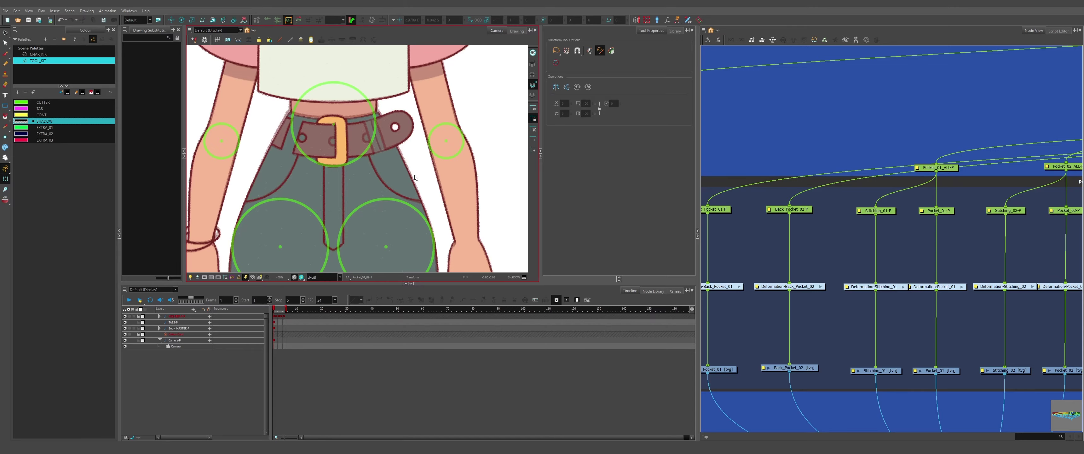
{"action": "scroll", "coordinate": [414, 177], "scroll_direction": "down", "scroll_amount": 2}
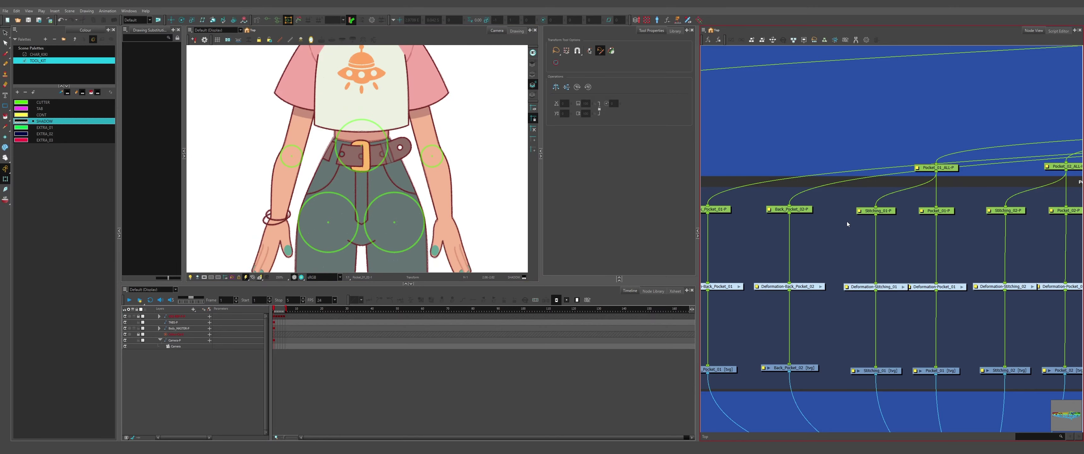
Duplicate the Pants_Hoop_01 peg, deformation and drawing with their composite and cutter nodes, and connect the copy beside the original
{"action": "scroll", "coordinate": [846, 171], "scroll_direction": "down", "scroll_amount": 3}
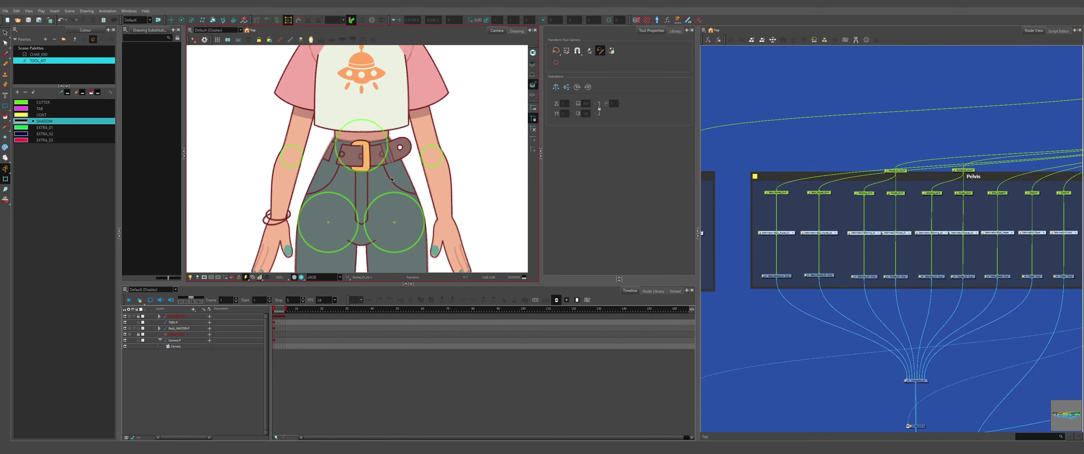
{"action": "scroll", "coordinate": [348, 154], "scroll_direction": "up", "scroll_amount": 6}
{"action": "scroll", "coordinate": [796, 253], "scroll_direction": "up", "scroll_amount": 3}
{"action": "left_click_drag", "start_coordinate": [782, 325], "coordinate": [813, 156]}
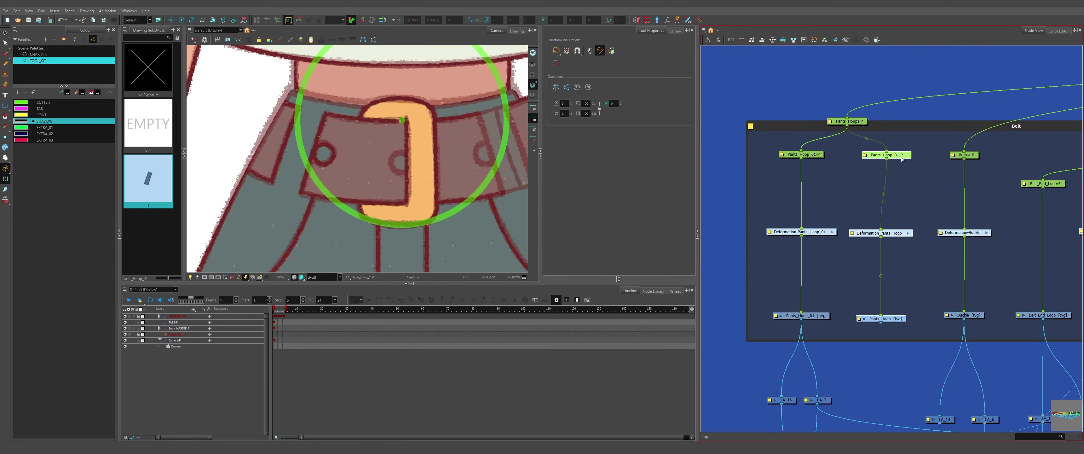
{"action": "key", "text": "ctrl+v"}
{"action": "left_click", "coordinate": [791, 169]}
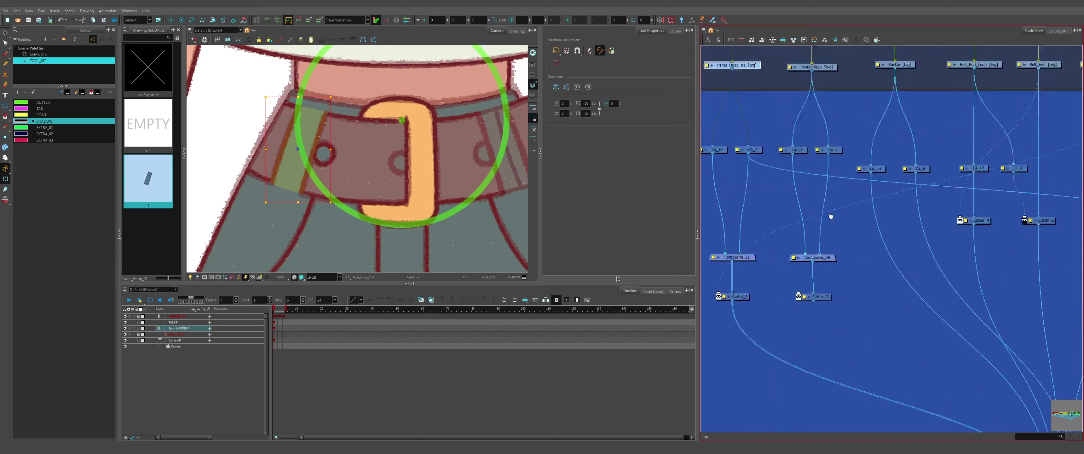
{"action": "scroll", "coordinate": [830, 216], "scroll_direction": "down", "scroll_amount": 2}
{"action": "left_click_drag", "start_coordinate": [813, 95], "coordinate": [838, 257]}
Place the mirrored pants hoop copy on the opposite side of the buckle and rename its nodes to 02
{"action": "left_click", "coordinate": [172, 20]}
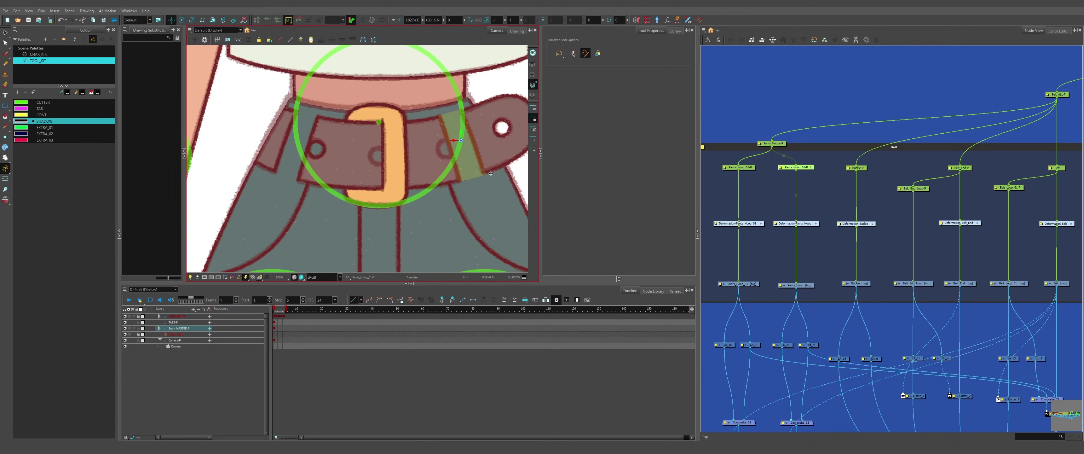
{"action": "left_click", "coordinate": [842, 201]}
{"action": "scroll", "coordinate": [797, 286], "scroll_direction": "up", "scroll_amount": 2}
{"action": "left_click", "coordinate": [797, 285]}
{"action": "left_click", "coordinate": [542, 336]}
{"action": "scroll", "coordinate": [287, 202], "scroll_direction": "down", "scroll_amount": 1}
{"action": "left_click", "coordinate": [879, 201]}
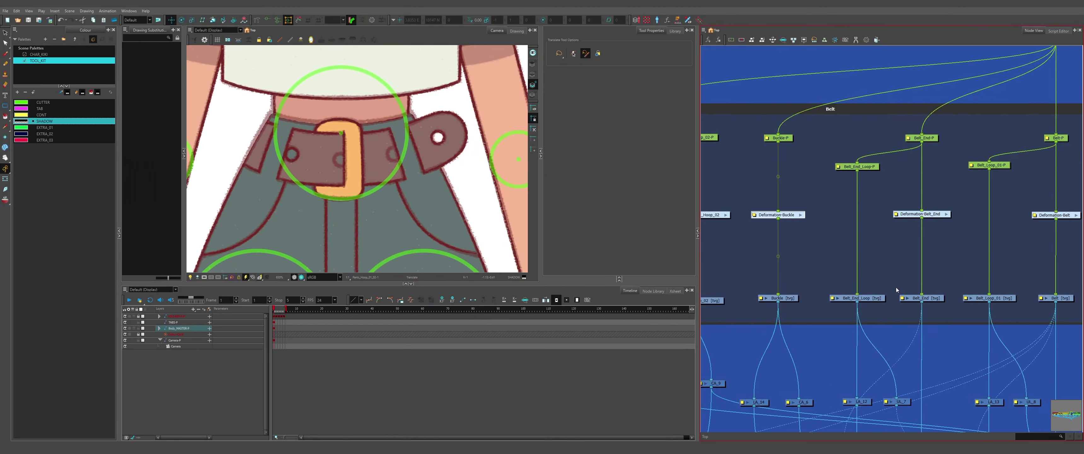
Widen the Belt backdrop and move the Belt nodes aside to free space beside the Belt_Loop_01 nodes
{"action": "scroll", "coordinate": [898, 290], "scroll_direction": "down", "scroll_amount": 5}
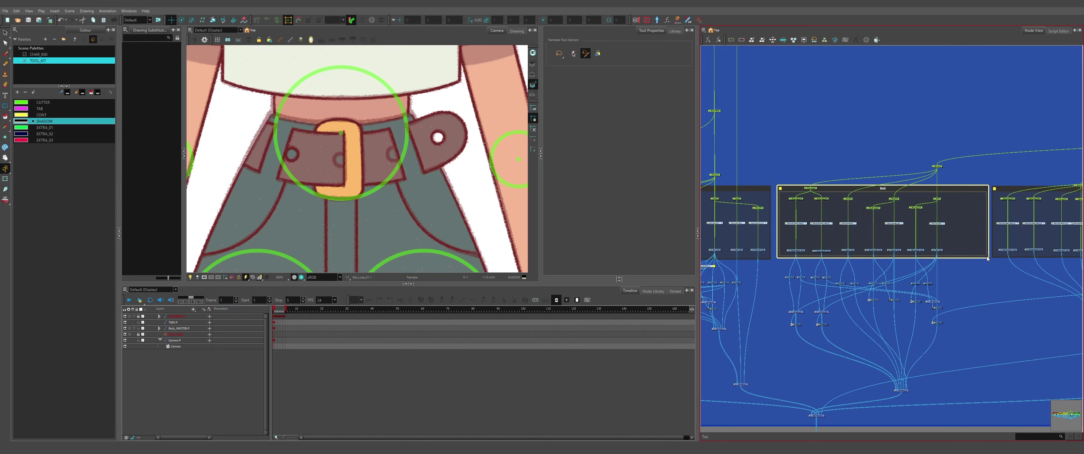
{"action": "left_click_drag", "start_coordinate": [953, 193], "coordinate": [927, 329]}
{"action": "left_click_drag", "start_coordinate": [935, 302], "coordinate": [979, 302]}
{"action": "scroll", "coordinate": [979, 302], "scroll_direction": "up", "scroll_amount": 4}
Add a composite below the Belt_Loop_01 drawing and duplicate the loop's peg and drawing
{"action": "left_click", "coordinate": [882, 218]}
{"action": "scroll", "coordinate": [888, 379], "scroll_direction": "up", "scroll_amount": 2}
{"action": "key", "text": "ctrl+v"}
{"action": "left_click_drag", "start_coordinate": [866, 324], "coordinate": [896, 322]}
{"action": "left_click_drag", "start_coordinate": [885, 255], "coordinate": [879, 302]}
{"action": "key", "text": "ctrl+c"}
{"action": "key", "text": "ctrl+v"}
Rename the copied loop's drawing and peg to Belt_Loop_02 and Belt_Loop_02-P, and connect them to Belt-P and the composite
{"action": "left_click", "coordinate": [834, 309]}
{"action": "left_click", "coordinate": [510, 129]}
{"action": "key", "text": "BackSpace"}
{"action": "key", "text": "BackSpace"}
{"action": "key", "text": "BackSpace"}
{"action": "type", "text": "2"}
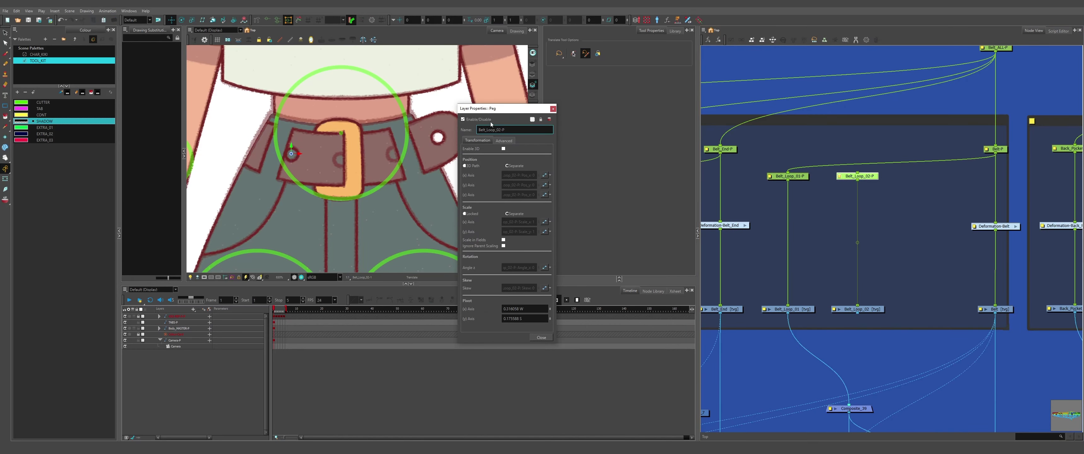
{"action": "left_click", "coordinate": [554, 109]}
{"action": "left_click_drag", "start_coordinate": [995, 153], "coordinate": [858, 173]}
{"action": "left_click_drag", "start_coordinate": [858, 313], "coordinate": [852, 411]}
Duplicate the Belt_Loop_02 peg and drawing and connect the copy to Belt-P and the loop composite
{"action": "left_click_drag", "start_coordinate": [849, 152], "coordinate": [833, 146]}
{"action": "key", "text": "ctrl+c"}
{"action": "key", "text": "ctrl+v"}
{"action": "left_click_drag", "start_coordinate": [995, 153], "coordinate": [930, 173]}
{"action": "left_click_drag", "start_coordinate": [930, 313], "coordinate": [861, 406]}
Rename the third loop's drawing as Belt_Loop_03 and its peg as Belt_Loop_03-P
{"action": "left_click", "coordinate": [910, 309]}
{"action": "left_click", "coordinate": [507, 130]}
{"action": "key", "text": "BackSpace"}
{"action": "key", "text": "BackSpace"}
{"action": "key", "text": "BackSpace"}
{"action": "key", "text": "BackSpace"}
{"action": "key", "text": "BackSpace"}
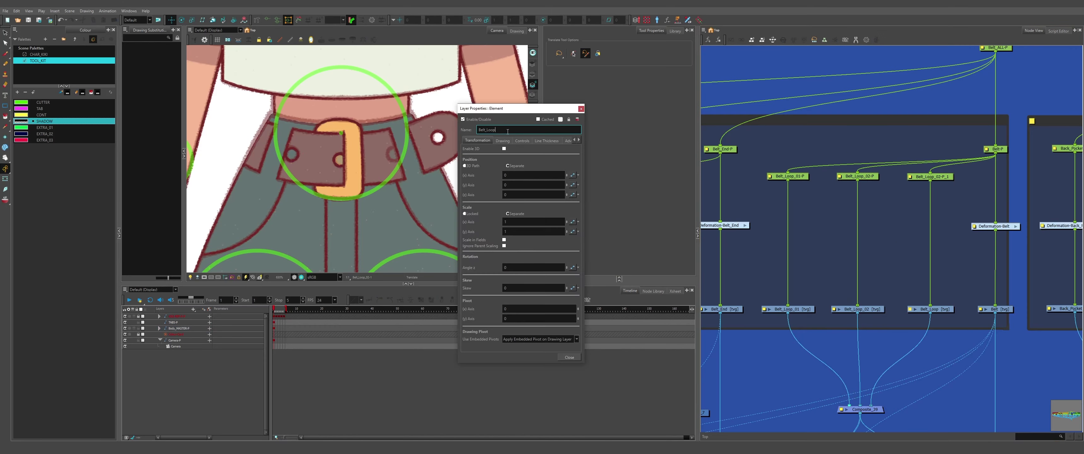
{"action": "left_click", "coordinate": [509, 129]}
{"action": "key", "text": "BackSpace"}
{"action": "key", "text": "BackSpace"}
{"action": "key", "text": "BackSpace"}
{"action": "key", "text": "BackSpace"}
{"action": "key", "text": "BackSpace"}
{"action": "type", "text": "3-P"}
{"action": "left_click", "coordinate": [553, 109]}
Connect the belt loops' colour-art output to the matte input of the cutter below the Buckle drawing
{"action": "scroll", "coordinate": [301, 163], "scroll_direction": "up", "scroll_amount": 4}
{"action": "left_click", "coordinate": [278, 141]}
{"action": "scroll", "coordinate": [375, 192], "scroll_direction": "down", "scroll_amount": 3}
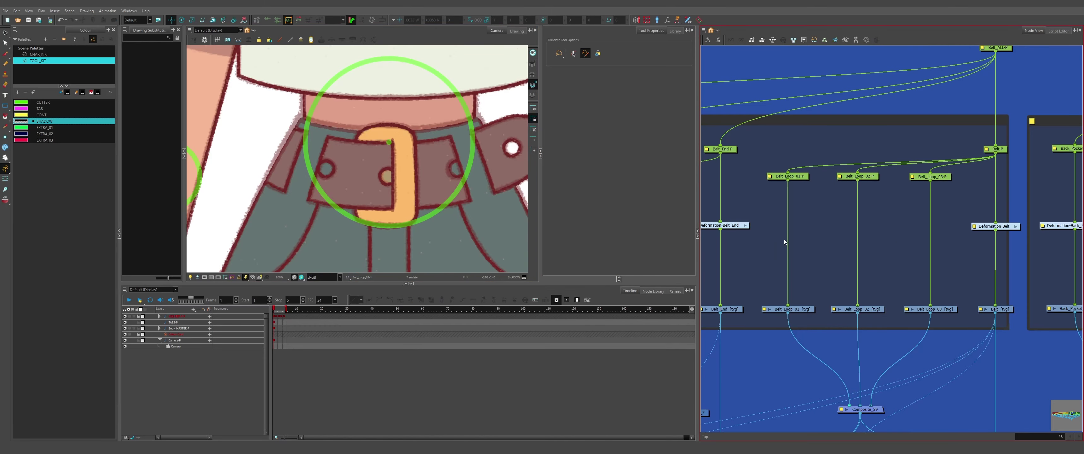
{"action": "scroll", "coordinate": [343, 161], "scroll_direction": "down", "scroll_amount": 2}
{"action": "scroll", "coordinate": [715, 400], "scroll_direction": "down", "scroll_amount": 1}
{"action": "left_click_drag", "start_coordinate": [715, 402], "coordinate": [875, 295]}
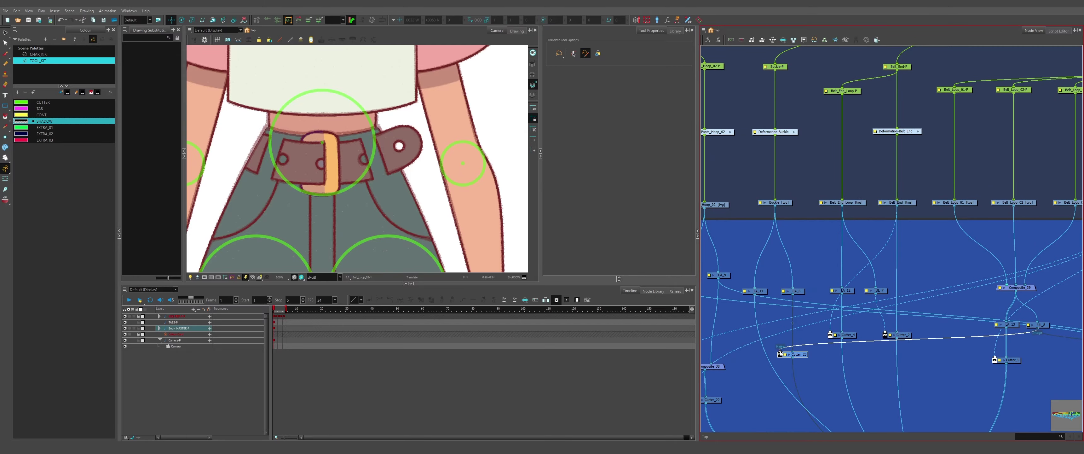
{"action": "left_click_drag", "start_coordinate": [780, 353], "coordinate": [780, 352]}
{"action": "left_click", "coordinate": [331, 173]}
{"action": "key", "text": "Escape"}
{"action": "scroll", "coordinate": [351, 190], "scroll_direction": "up", "scroll_amount": 3}
{"action": "scroll", "coordinate": [363, 181], "scroll_direction": "down", "scroll_amount": 9}
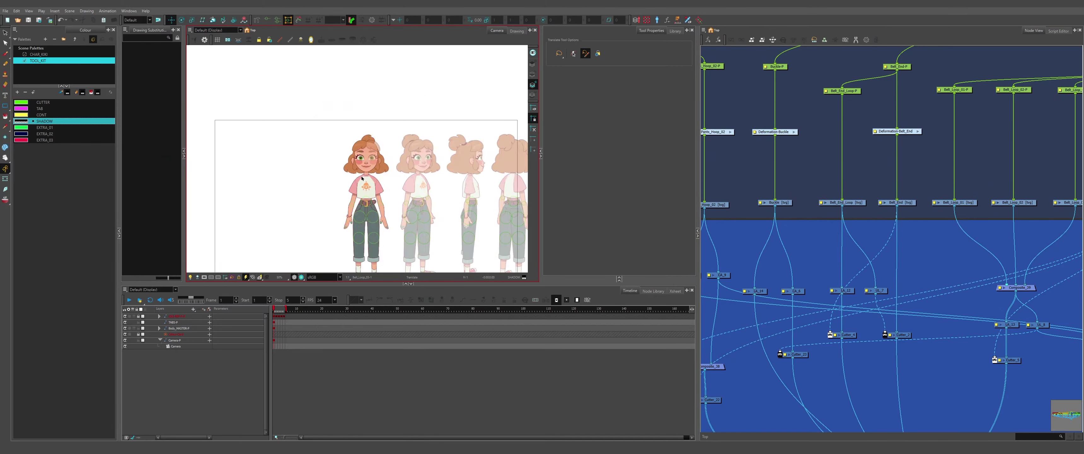
Add a drawing layer named Ankle_Shadow_01 beside the Ankle_01 drawing in the Leg_01 backdrop
{"action": "scroll", "coordinate": [361, 178], "scroll_direction": "up", "scroll_amount": 4}
{"action": "left_click_drag", "start_coordinate": [363, 252], "coordinate": [356, 115]}
{"action": "scroll", "coordinate": [867, 236], "scroll_direction": "down", "scroll_amount": 8}
{"action": "left_click", "coordinate": [878, 133]}
{"action": "scroll", "coordinate": [845, 146], "scroll_direction": "down", "scroll_amount": 1}
{"action": "left_click", "coordinate": [845, 146]}
{"action": "key", "text": "Delete"}
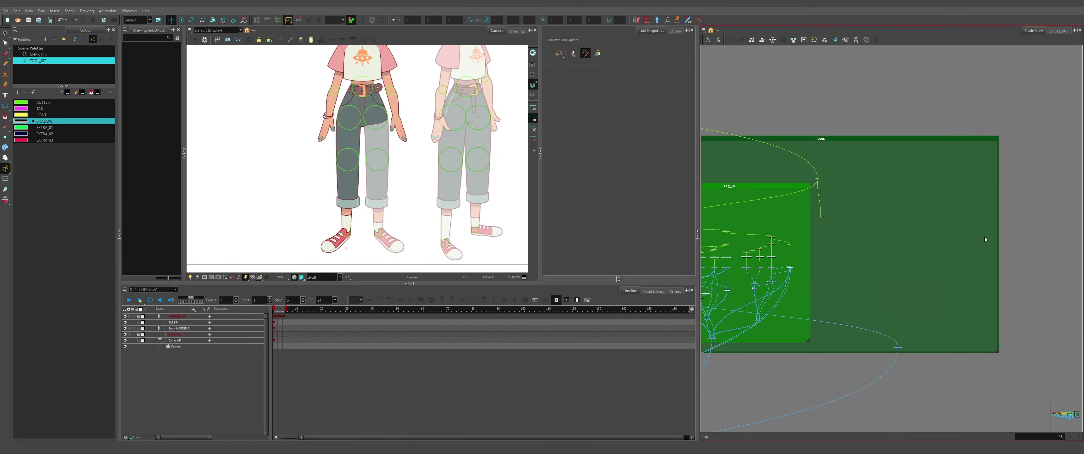
{"action": "scroll", "coordinate": [771, 257], "scroll_direction": "up", "scroll_amount": 8}
{"action": "left_click", "coordinate": [848, 251]}
{"action": "scroll", "coordinate": [848, 257], "scroll_direction": "down", "scroll_amount": 6}
{"action": "scroll", "coordinate": [826, 261], "scroll_direction": "up", "scroll_amount": 8}
{"action": "key", "text": "ctrl+r"}
{"action": "type", "text": "Ankle_Shadow_01"}
{"action": "left_click", "coordinate": [549, 253]}
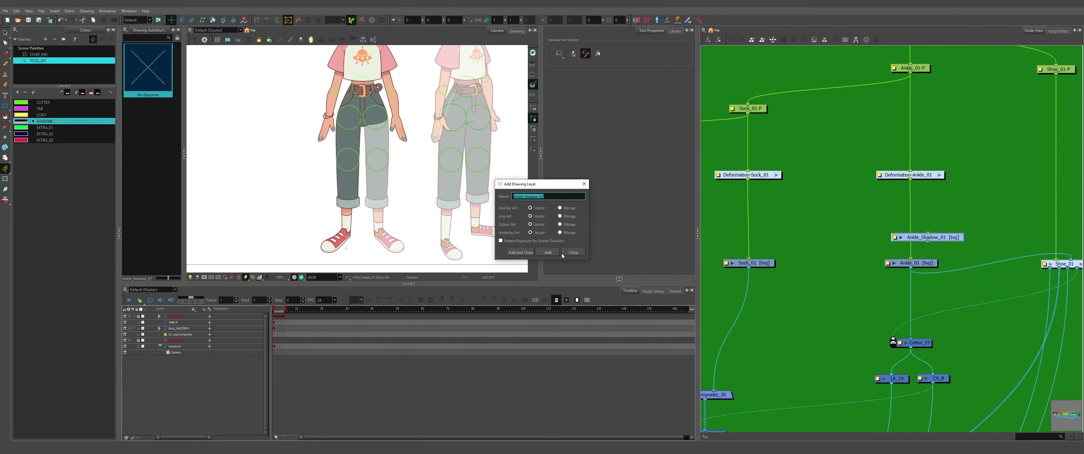
{"action": "left_click", "coordinate": [573, 253]}
Add a parent peg to Ankle_Shadow_01, connect the peg under Ankle_01-P and link the drawing to the leg's composite
{"action": "left_click_drag", "start_coordinate": [922, 237], "coordinate": [827, 263]}
{"action": "key", "text": "ctrl+p"}
{"action": "left_click_drag", "start_coordinate": [838, 236], "coordinate": [859, 307]}
{"action": "left_click_drag", "start_coordinate": [870, 314], "coordinate": [869, 181]}
{"action": "left_click_drag", "start_coordinate": [810, 265], "coordinate": [811, 307]}
{"action": "left_click_drag", "start_coordinate": [841, 91], "coordinate": [785, 115]}
{"action": "key", "text": "alt+shift+r"}
Draw a shadow shape across the ankle on Ankle_Shadow_01 and create an envelope deformation between its peg and drawing
{"action": "scroll", "coordinate": [345, 213], "scroll_direction": "up", "scroll_amount": 3}
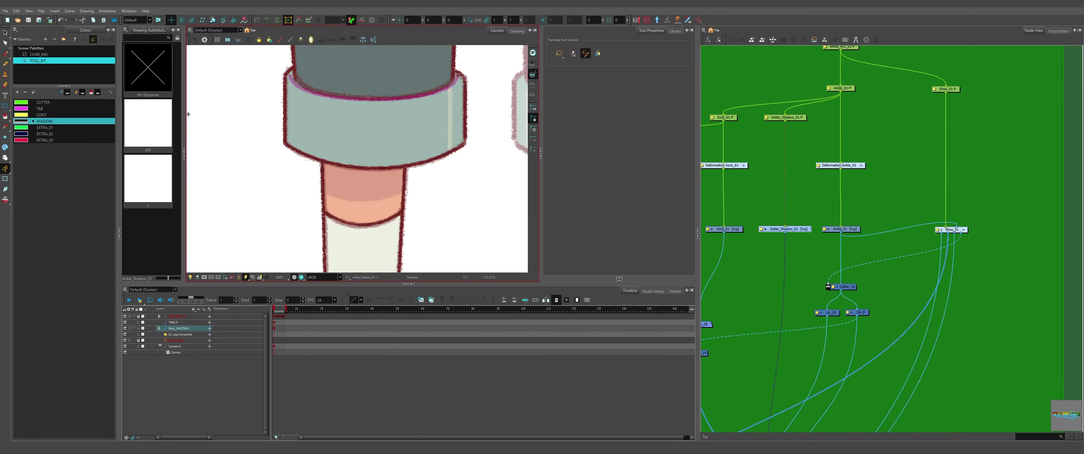
{"action": "key", "text": "alt+8"}
{"action": "mouse_move", "coordinate": [356, 101]}
{"action": "left_mouse_down"}
{"action": "mouse_move", "coordinate": [419, 195]}
{"action": "mouse_move", "coordinate": [375, 196]}
{"action": "left_mouse_up"}
{"action": "key", "text": "alt+q"}
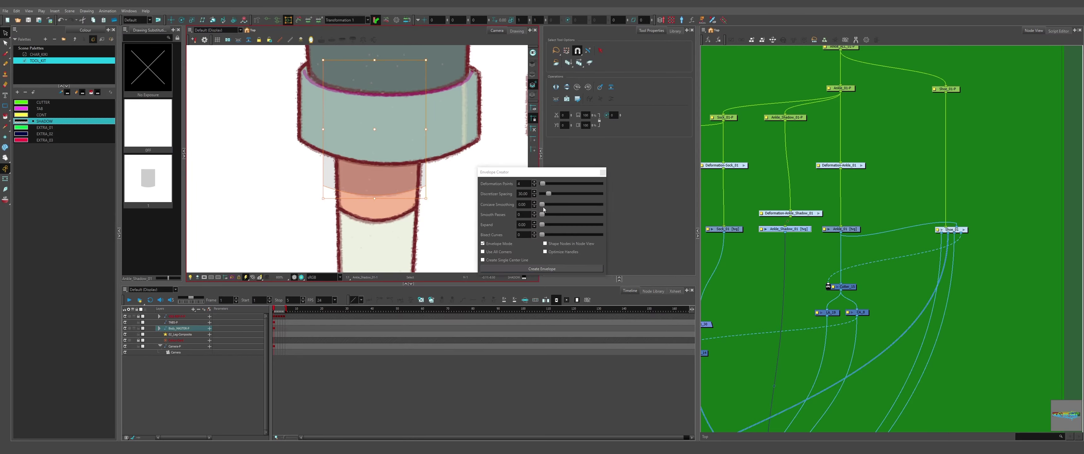
{"action": "left_click", "coordinate": [542, 268]}
{"action": "left_click_drag", "start_coordinate": [789, 214], "coordinate": [784, 166]}
Mask the Ankle_Shadow_01 drawing with a cutter that uses the ankle's colour-art node as its matte
{"action": "key", "text": "alt+3"}
{"action": "scroll", "coordinate": [299, 212], "scroll_direction": "down", "scroll_amount": 2}
{"action": "scroll", "coordinate": [793, 318], "scroll_direction": "up", "scroll_amount": 3}
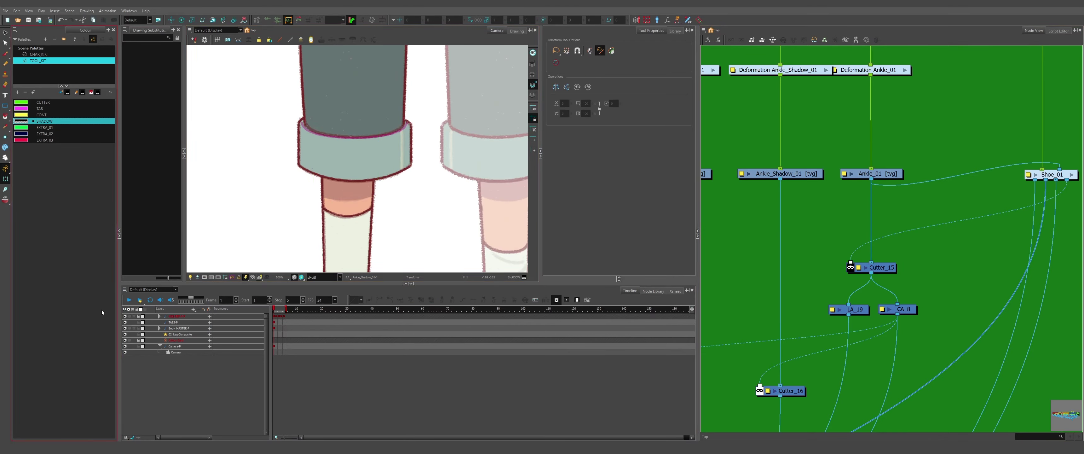
Duplicate the finished Leg_01 node group inside the Legs backdrop
{"action": "scroll", "coordinate": [357, 160], "scroll_direction": "down", "scroll_amount": 5}
{"action": "scroll", "coordinate": [888, 236], "scroll_direction": "down", "scroll_amount": 5}
{"action": "left_click", "coordinate": [779, 129]}
{"action": "key", "text": "ctrl+c"}
{"action": "key", "text": "ctrl+v"}
{"action": "scroll", "coordinate": [947, 337], "scroll_direction": "up", "scroll_amount": 4}
{"action": "left_click_drag", "start_coordinate": [818, 185], "coordinate": [939, 373]}
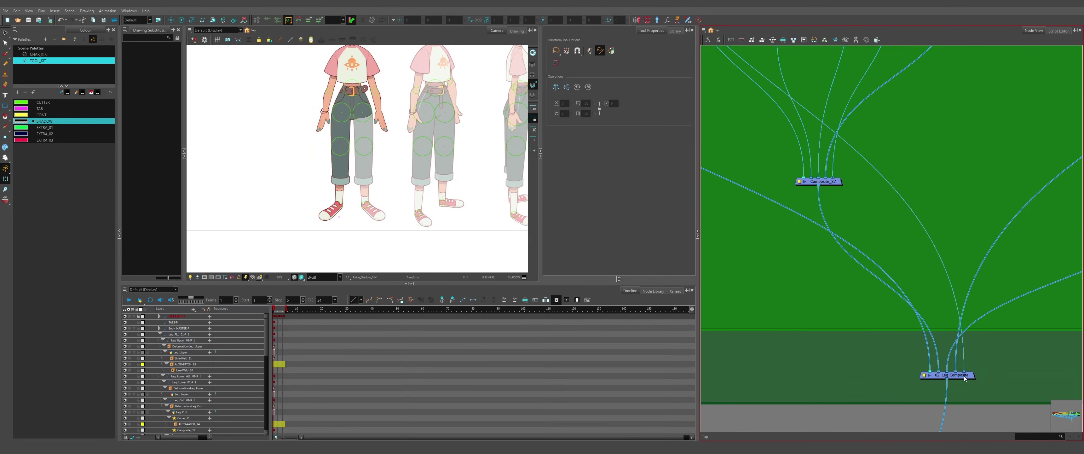
Connect the duplicated leg to the legs' shared peg and mirror it onto the character's other leg
{"action": "scroll", "coordinate": [964, 377], "scroll_direction": "down", "scroll_amount": 5}
{"action": "scroll", "coordinate": [867, 177], "scroll_direction": "up", "scroll_amount": 3}
{"action": "scroll", "coordinate": [867, 202], "scroll_direction": "down", "scroll_amount": 3}
{"action": "scroll", "coordinate": [799, 236], "scroll_direction": "up", "scroll_amount": 3}
{"action": "left_click", "coordinate": [803, 238]}
{"action": "scroll", "coordinate": [758, 309], "scroll_direction": "down", "scroll_amount": 5}
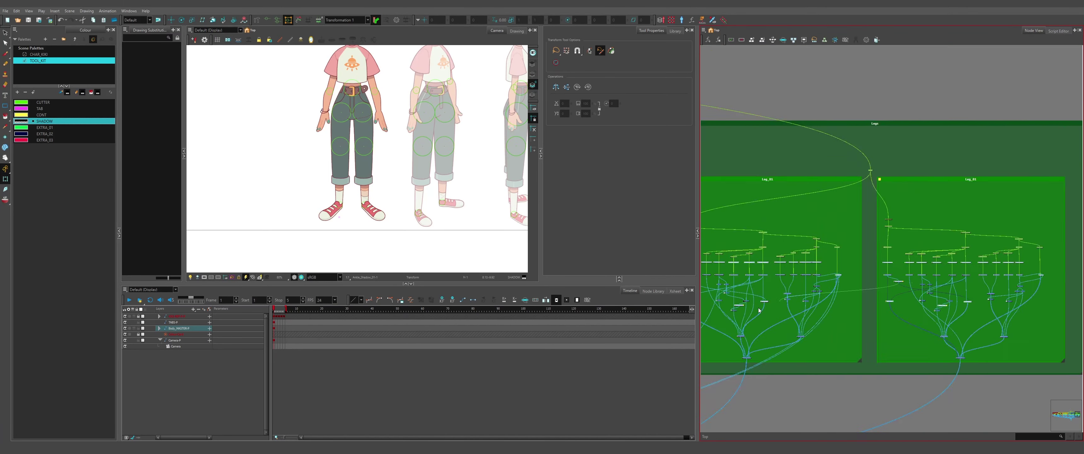
Rename the duplicated leg's pegs, deformations and drawings with the suffix _02
{"action": "scroll", "coordinate": [909, 311], "scroll_direction": "up", "scroll_amount": 5}
{"action": "scroll", "coordinate": [758, 332], "scroll_direction": "down", "scroll_amount": 4}
{"action": "scroll", "coordinate": [793, 201], "scroll_direction": "up", "scroll_amount": 5}
{"action": "left_click", "coordinate": [777, 177]}
{"action": "left_click", "coordinate": [866, 40]}
{"action": "left_click", "coordinate": [559, 245]}
{"action": "scroll", "coordinate": [781, 172], "scroll_direction": "down", "scroll_amount": 5}
{"action": "left_click_drag", "start_coordinate": [764, 238], "coordinate": [1037, 274]}
{"action": "left_click", "coordinate": [866, 39]}
{"action": "left_click", "coordinate": [582, 245]}
Examine the second leg's node names and connections, including its ankle, shoe and sock crease nodes
{"action": "scroll", "coordinate": [777, 259], "scroll_direction": "up", "scroll_amount": 5}
{"action": "scroll", "coordinate": [799, 253], "scroll_direction": "down", "scroll_amount": 4}
{"action": "left_click", "coordinate": [926, 253]}
{"action": "scroll", "coordinate": [968, 261], "scroll_direction": "up", "scroll_amount": 4}
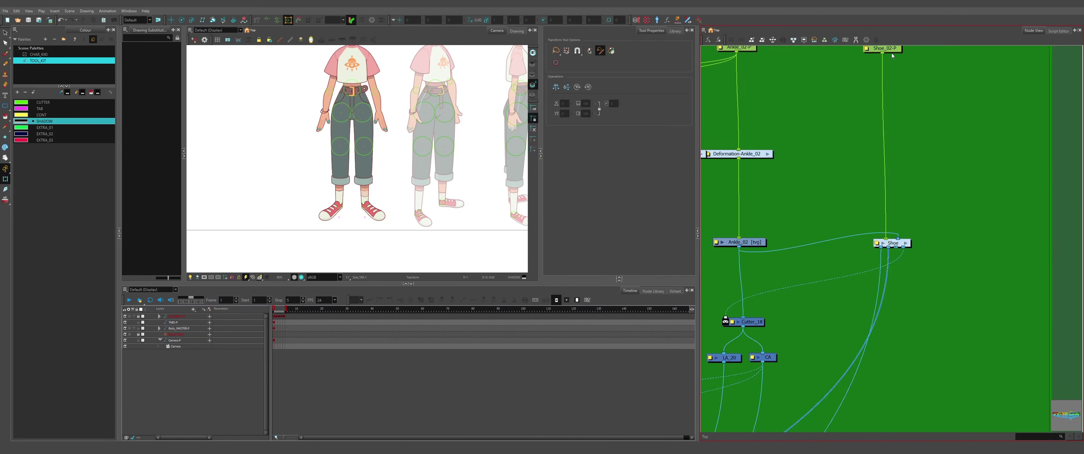
{"action": "left_click", "coordinate": [760, 160]}
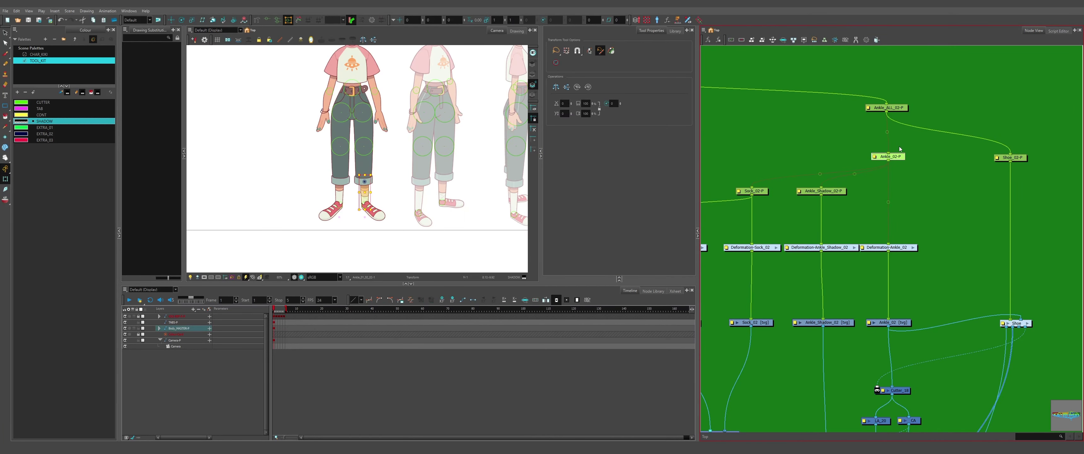
{"action": "scroll", "coordinate": [859, 219], "scroll_direction": "down", "scroll_amount": 8}
{"action": "scroll", "coordinate": [1023, 248], "scroll_direction": "up", "scroll_amount": 2}
{"action": "left_click", "coordinate": [993, 267]}
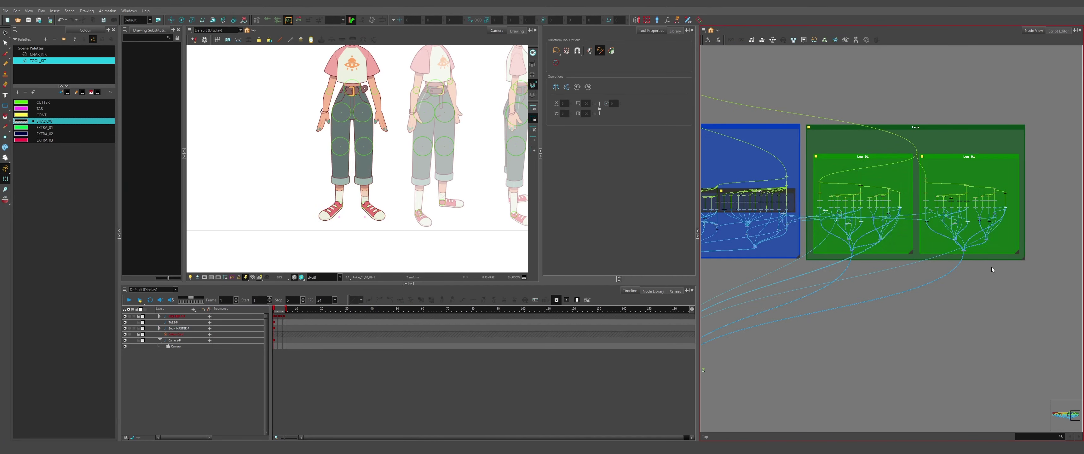
{"action": "scroll", "coordinate": [985, 266], "scroll_direction": "down", "scroll_amount": 3}
{"action": "scroll", "coordinate": [376, 236], "scroll_direction": "up", "scroll_amount": 4}
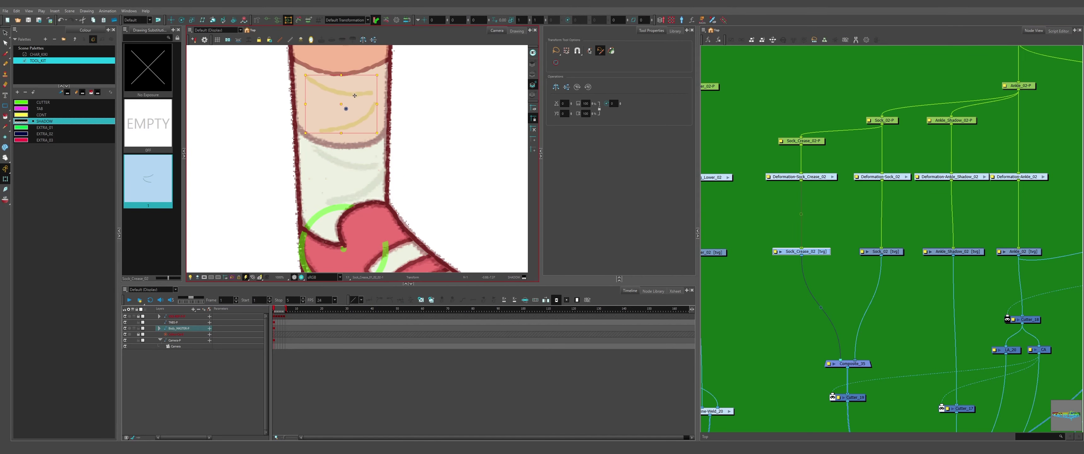
{"action": "scroll", "coordinate": [342, 217], "scroll_direction": "down", "scroll_amount": 5}
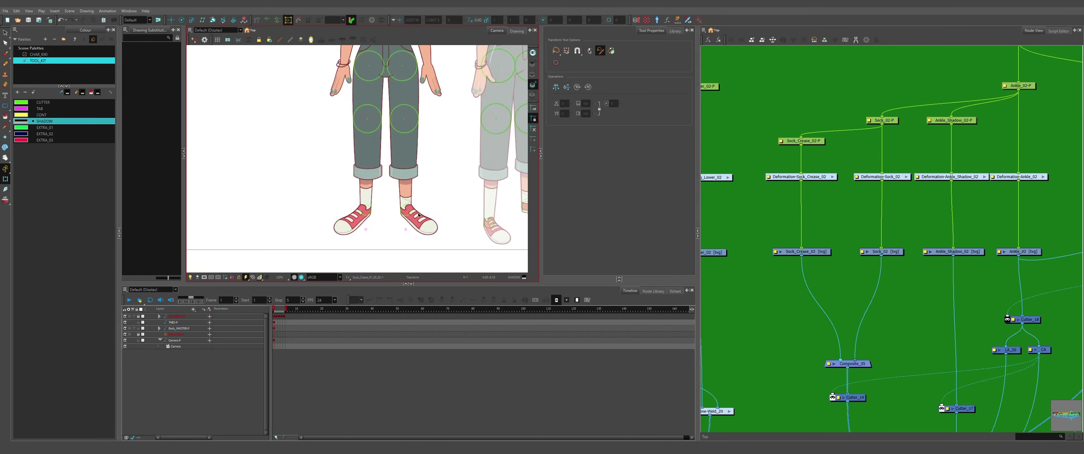
{"action": "scroll", "coordinate": [342, 217], "scroll_direction": "up", "scroll_amount": 5}
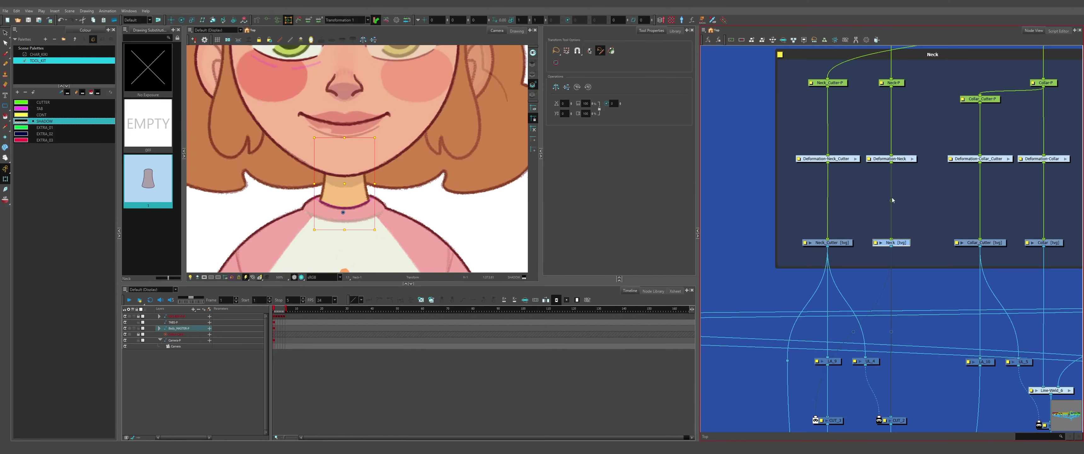
Add a Neck_Shadow drawing with a parent peg named Neck_Shadow-P in the Neck backdrop
{"action": "scroll", "coordinate": [761, 314], "scroll_direction": "up", "scroll_amount": 4}
{"action": "key", "text": "ctrl+r"}
{"action": "type", "text": "Neck_Shadow"}
{"action": "key", "text": "Return"}
{"action": "key", "text": "ctrl+p"}
{"action": "mouse_move", "coordinate": [936, 236]}
{"action": "left_mouse_down"}
{"action": "mouse_move", "coordinate": [765, 303]}
{"action": "mouse_move", "coordinate": [764, 133]}
{"action": "left_mouse_up"}
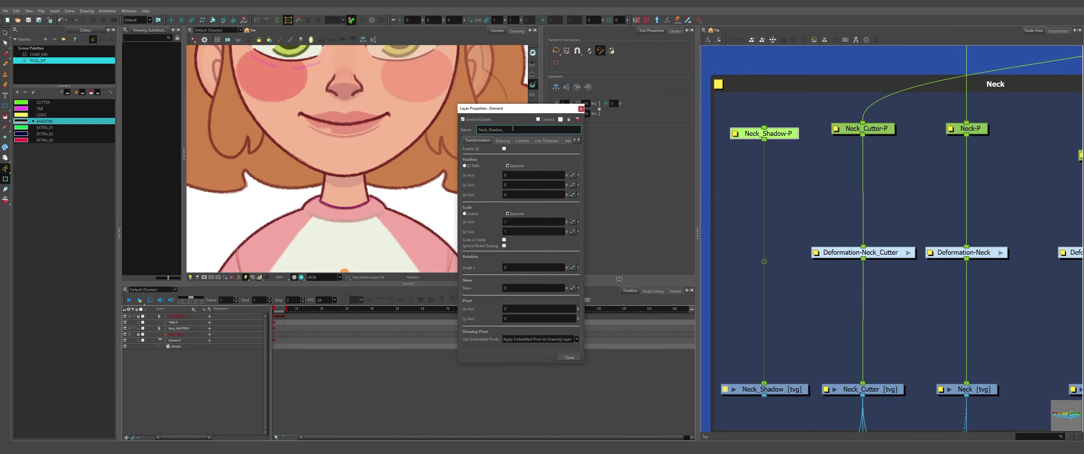
{"action": "left_click_drag", "start_coordinate": [764, 175], "coordinate": [953, 148]}
Paste line-art and colour-art nodes and connect them below the Neck drawing's cutter
{"action": "scroll", "coordinate": [954, 147], "scroll_direction": "down", "scroll_amount": 8}
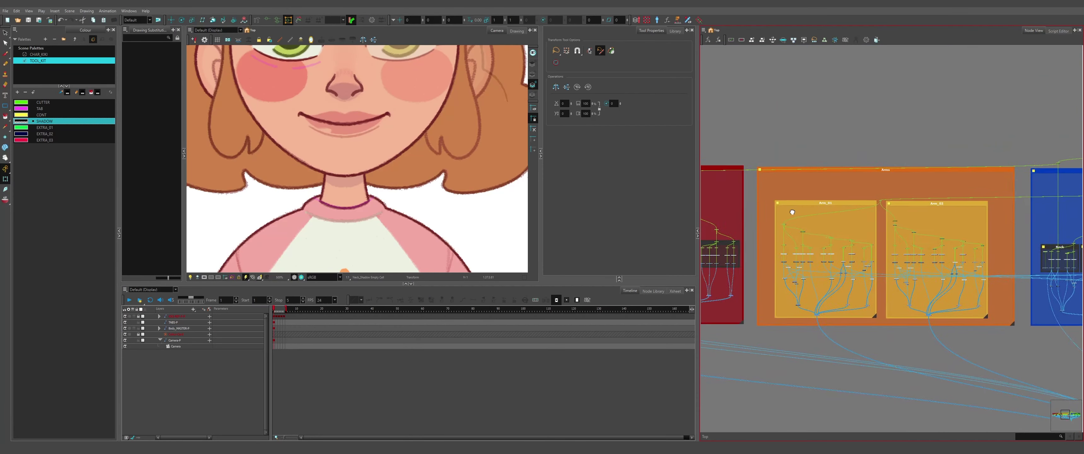
{"action": "left_click_drag", "start_coordinate": [790, 191], "coordinate": [866, 263]}
{"action": "scroll", "coordinate": [908, 318], "scroll_direction": "up", "scroll_amount": 5}
{"action": "scroll", "coordinate": [918, 247], "scroll_direction": "up", "scroll_amount": 3}
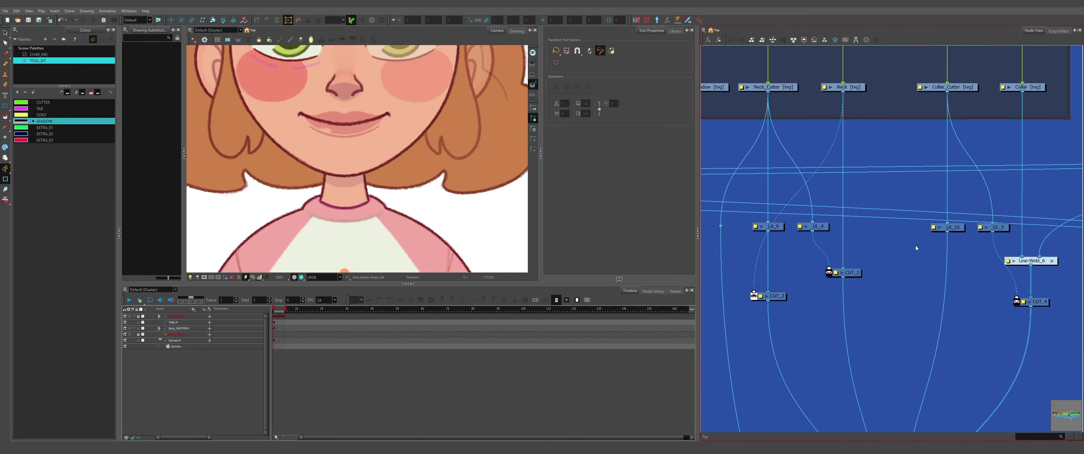
{"action": "key", "text": "ctrl+v"}
{"action": "left_click", "coordinate": [912, 291]}
{"action": "key", "text": "ctrl+v"}
{"action": "left_click_drag", "start_coordinate": [814, 246], "coordinate": [837, 289]}
{"action": "scroll", "coordinate": [838, 289], "scroll_direction": "down", "scroll_amount": 4}
Route the Neck_Shadow drawing through a pasted cutter into the composite and parent Neck_Shadow-P to Neck-P
{"action": "left_click_drag", "start_coordinate": [764, 108], "coordinate": [876, 376]}
{"action": "key", "text": "ctrl+v"}
{"action": "left_click_drag", "start_coordinate": [869, 250], "coordinate": [758, 278]}
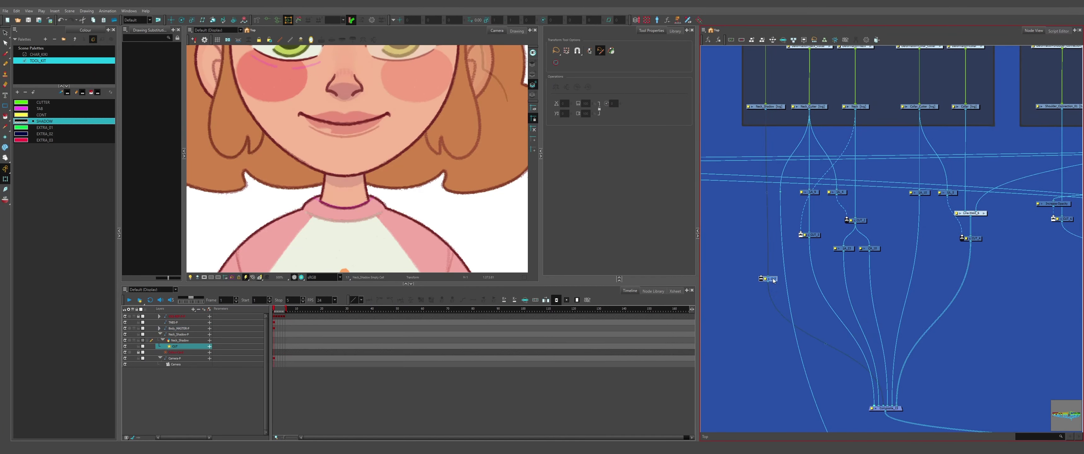
{"action": "left_click_drag", "start_coordinate": [752, 179], "coordinate": [763, 421]}
{"action": "scroll", "coordinate": [763, 337], "scroll_direction": "up", "scroll_amount": 3}
{"action": "left_click_drag", "start_coordinate": [783, 195], "coordinate": [783, 230]}
{"action": "left_click_drag", "start_coordinate": [907, 199], "coordinate": [783, 227]}
Draw a rectangular shadow below the chin on the Neck_Shadow drawing
{"action": "left_click", "coordinate": [786, 355]}
{"action": "type", "text": "0FF"}
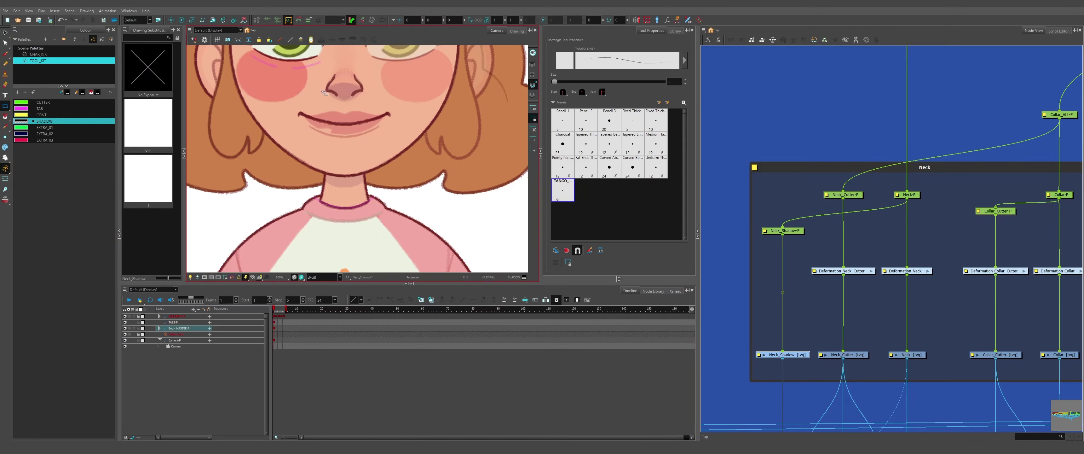
{"action": "left_click_drag", "start_coordinate": [307, 115], "coordinate": [390, 163]}
{"action": "key", "text": "alt+q"}
{"action": "key", "text": "alt+s"}
{"action": "scroll", "coordinate": [338, 110], "scroll_direction": "up", "scroll_amount": 2}
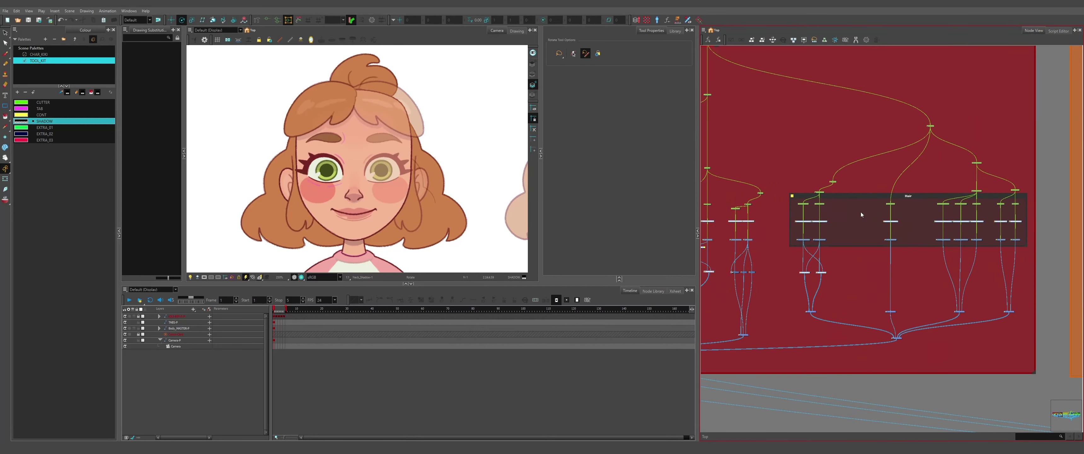
{"action": "scroll", "coordinate": [861, 212], "scroll_direction": "up", "scroll_amount": 3}
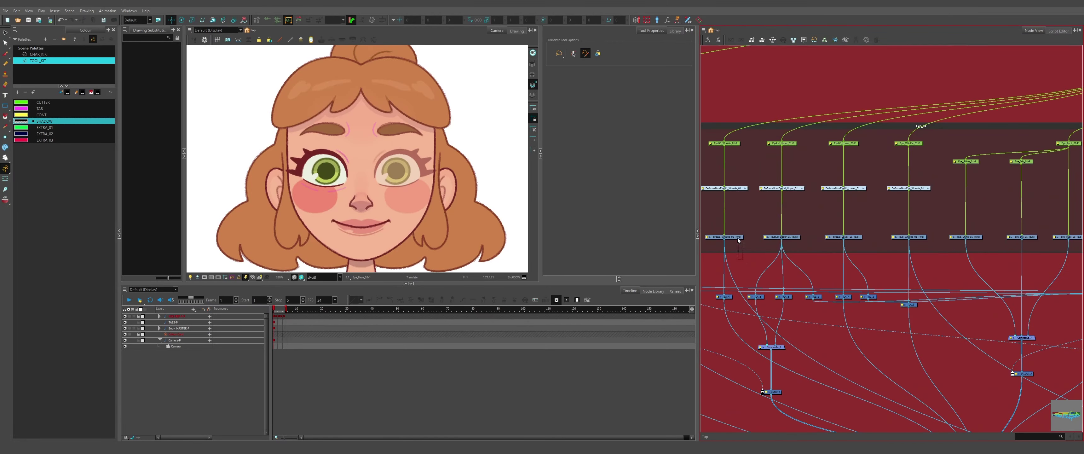
{"action": "left_click", "coordinate": [738, 238]}
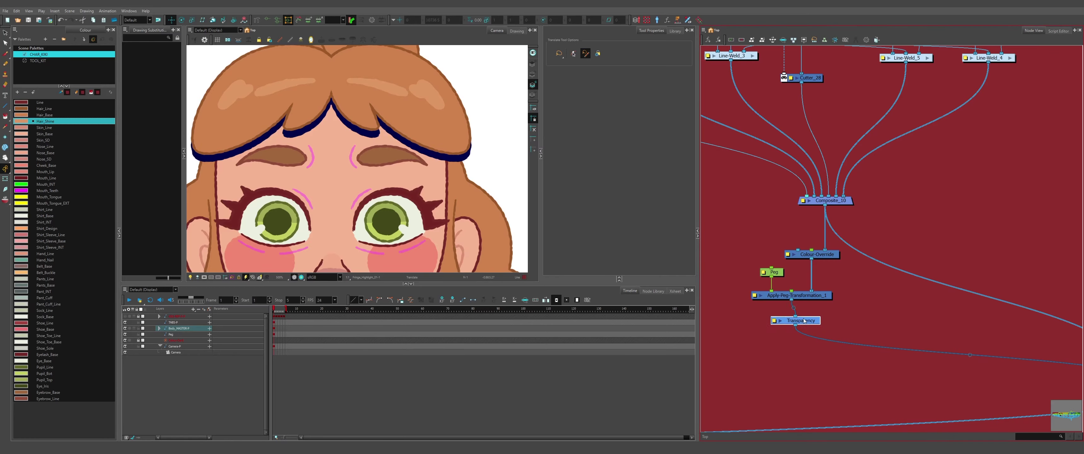
Insert the Transparency node below the fringe's Apply-Peg-Transformation node and paste a cutter beneath it
{"action": "left_click_drag", "start_coordinate": [804, 318], "coordinate": [801, 319]}
{"action": "left_click", "coordinate": [824, 313]}
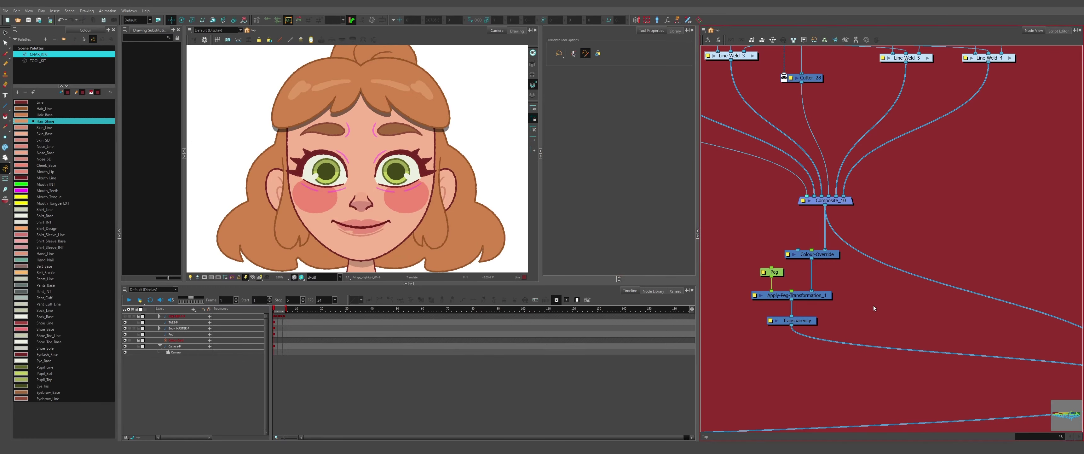
{"action": "key", "text": "ctrl+v"}
{"action": "scroll", "coordinate": [897, 290], "scroll_direction": "down", "scroll_amount": 5}
{"action": "scroll", "coordinate": [333, 191], "scroll_direction": "down", "scroll_amount": 6}
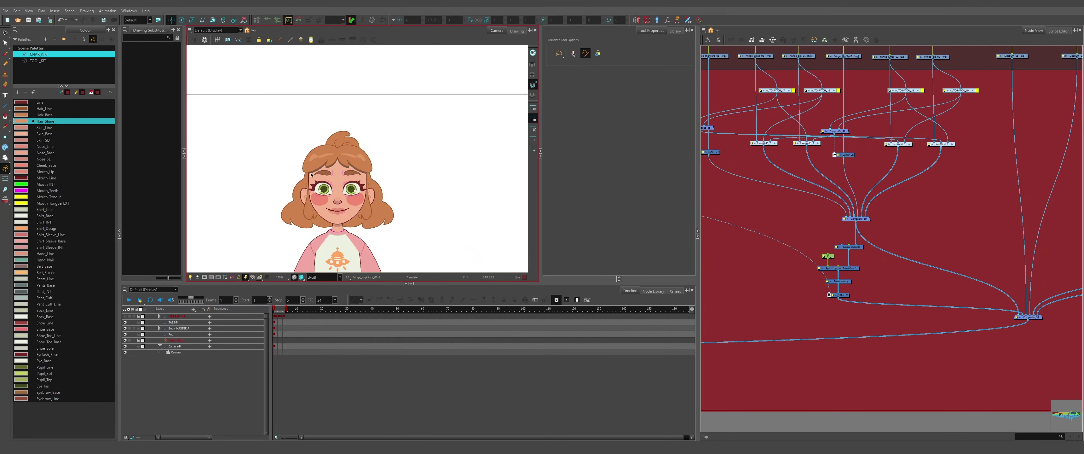
Add an Apply-Peg-Transformation node below the fringe composite
{"action": "left_click_drag", "start_coordinate": [341, 177], "coordinate": [372, 112]}
{"action": "scroll", "coordinate": [392, 99], "scroll_direction": "up", "scroll_amount": 2}
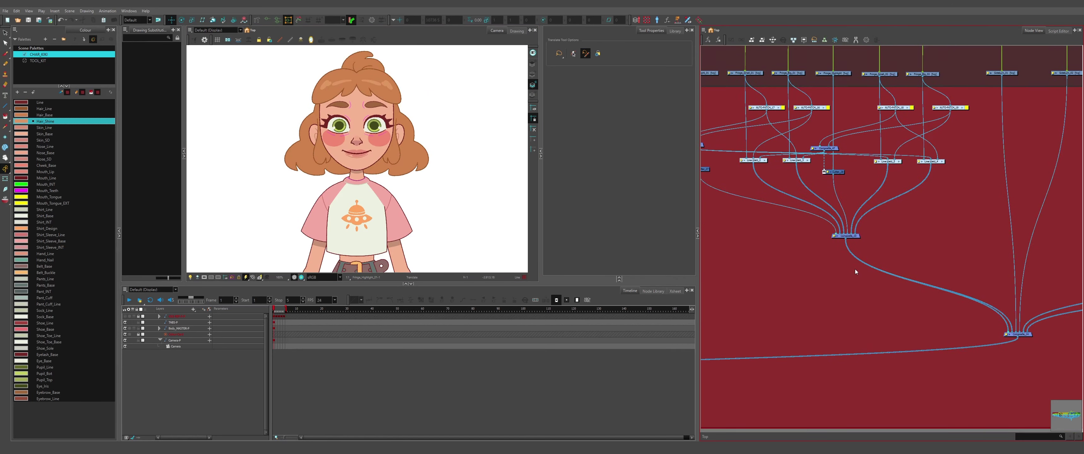
{"action": "scroll", "coordinate": [867, 283], "scroll_direction": "down", "scroll_amount": 1}
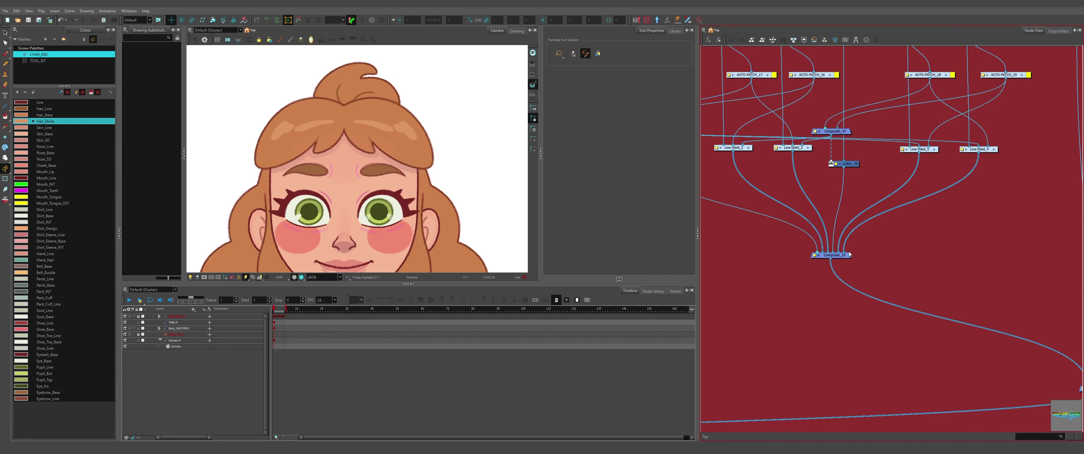
{"action": "scroll", "coordinate": [803, 291], "scroll_direction": "up", "scroll_amount": 1}
{"action": "key", "text": "Tab"}
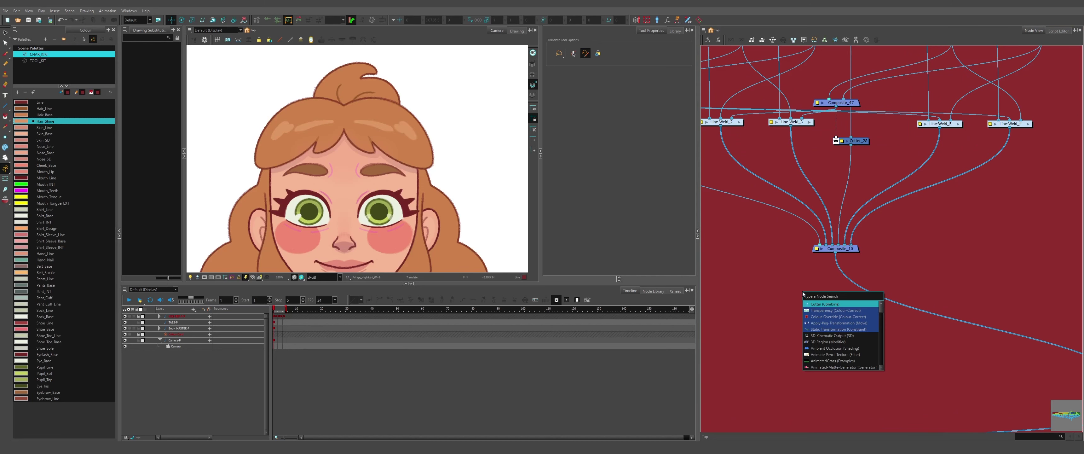
{"action": "type", "text": "peg"}
{"action": "key", "text": "Down"}
{"action": "key", "text": "Return"}
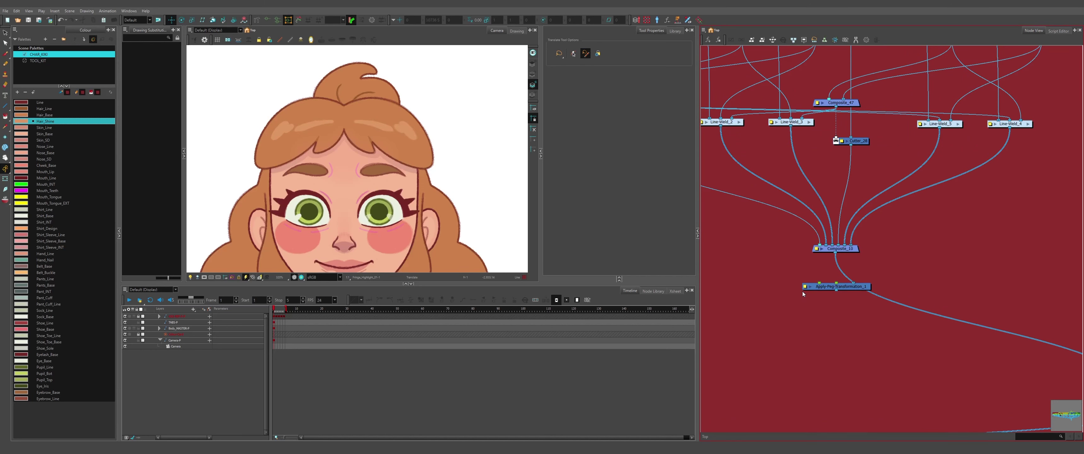
Insert the Apply-Peg-Transformation node into the connection between the fringe composite and the hair's main composite
{"action": "scroll", "coordinate": [801, 291], "scroll_direction": "down", "scroll_amount": 2}
{"action": "scroll", "coordinate": [773, 298], "scroll_direction": "up", "scroll_amount": 2}
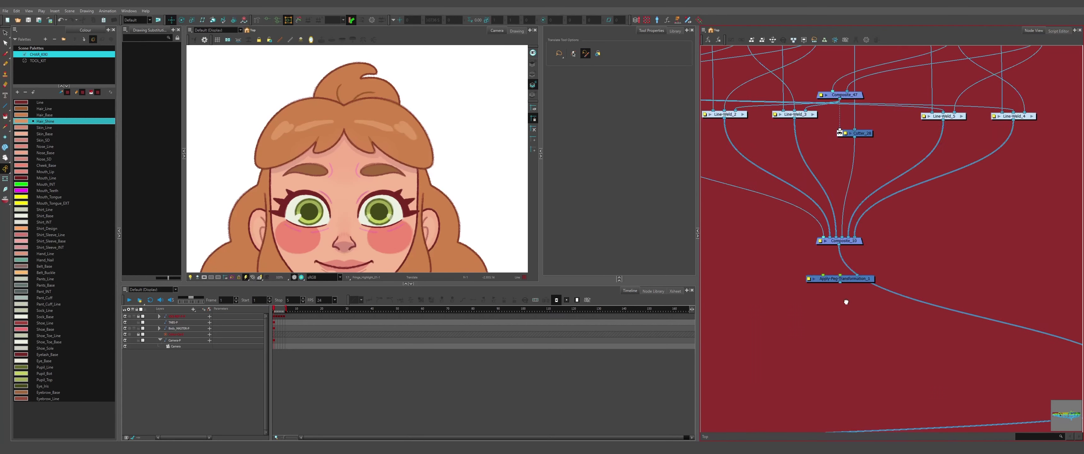
{"action": "left_click_drag", "start_coordinate": [862, 282], "coordinate": [841, 300]}
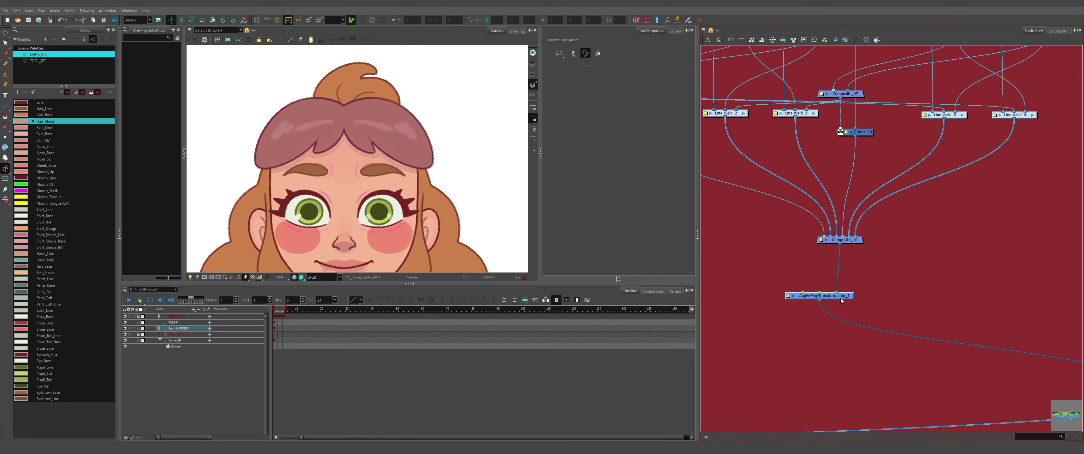
{"action": "scroll", "coordinate": [853, 306], "scroll_direction": "down", "scroll_amount": 3}
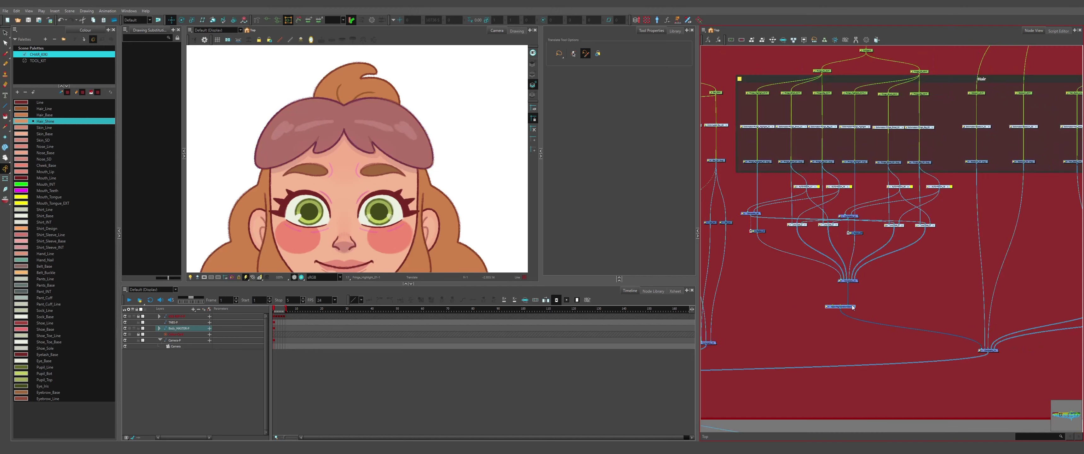
{"action": "scroll", "coordinate": [830, 300], "scroll_direction": "up", "scroll_amount": 5}
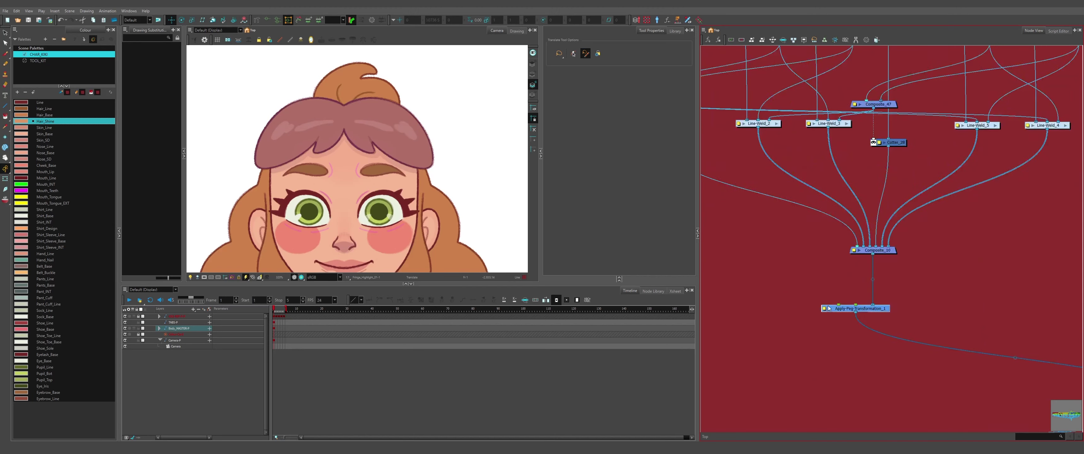
{"action": "scroll", "coordinate": [833, 294], "scroll_direction": "down", "scroll_amount": 4}
{"action": "left_click_drag", "start_coordinate": [832, 283], "coordinate": [878, 250]}
{"action": "left_click_drag", "start_coordinate": [953, 115], "coordinate": [735, 129]}
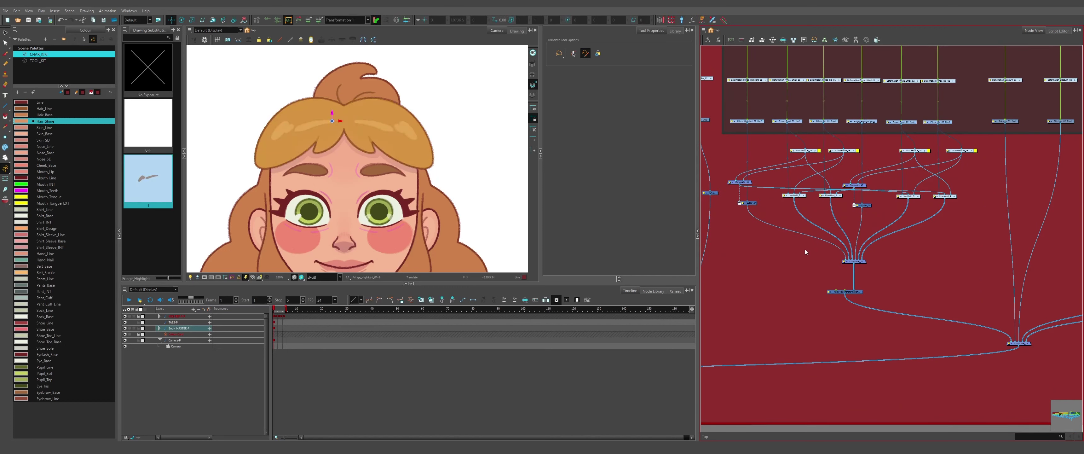
Add a peg above the fringe's Apply-Peg-Transformation node and connect it to that node
{"action": "scroll", "coordinate": [814, 262], "scroll_direction": "up", "scroll_amount": 4}
{"action": "left_click", "coordinate": [852, 309]}
{"action": "scroll", "coordinate": [850, 315], "scroll_direction": "down", "scroll_amount": 4}
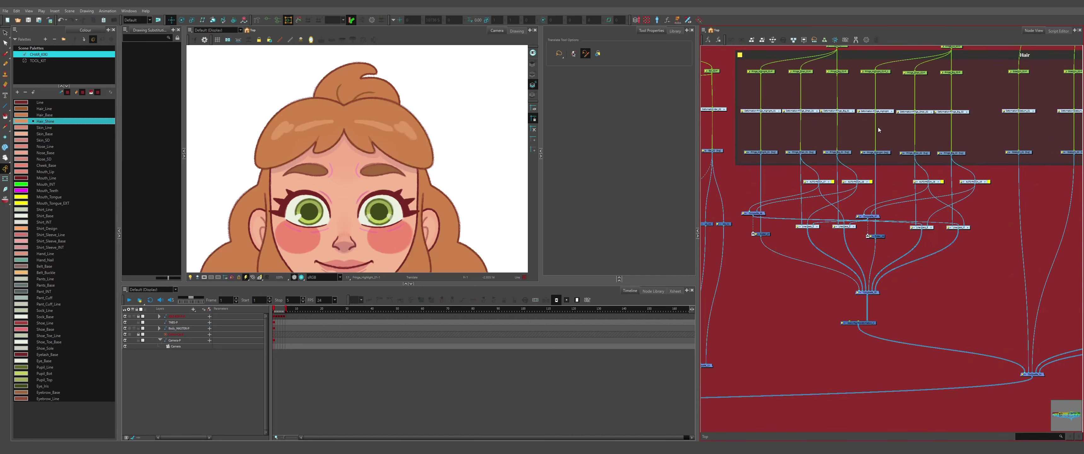
{"action": "scroll", "coordinate": [826, 317], "scroll_direction": "up", "scroll_amount": 5}
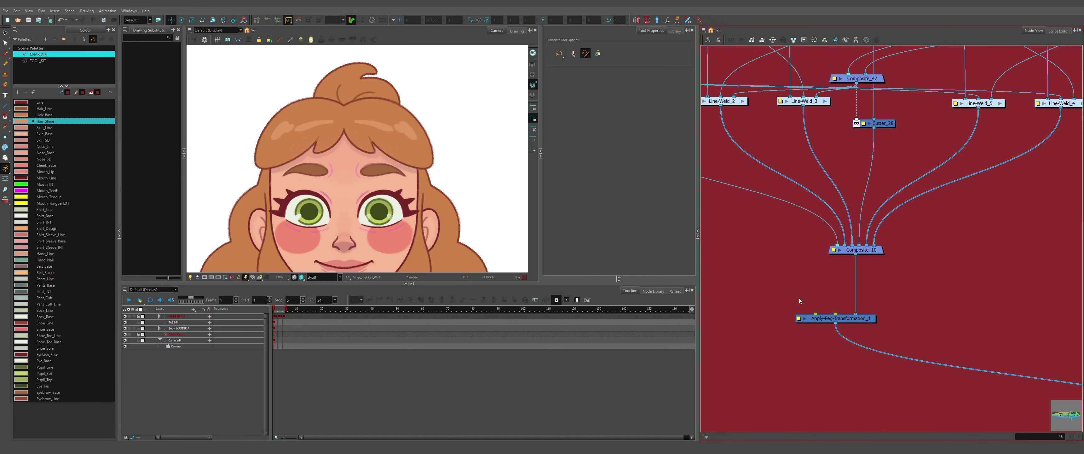
{"action": "key", "text": "ctrl+p"}
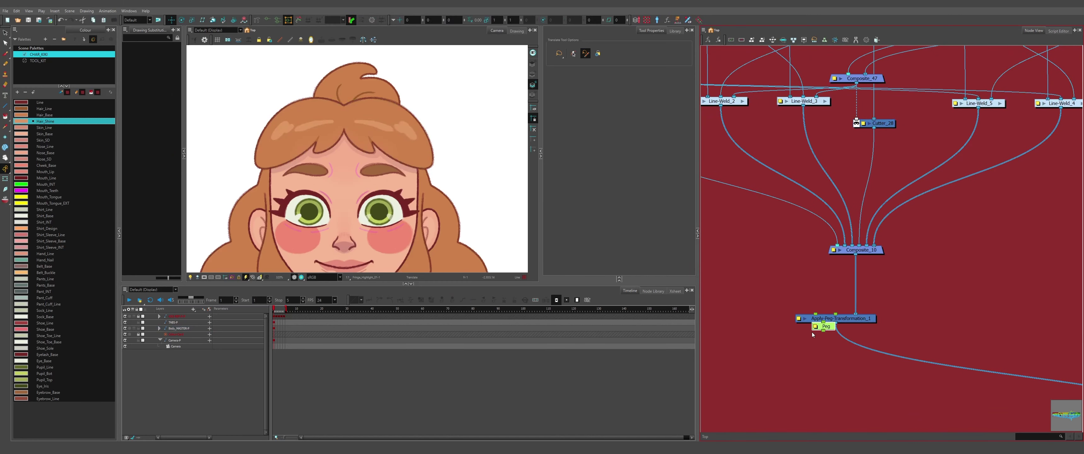
{"action": "scroll", "coordinate": [813, 332], "scroll_direction": "up", "scroll_amount": 3}
{"action": "left_click_drag", "start_coordinate": [812, 326], "coordinate": [796, 276]}
{"action": "left_click", "coordinate": [809, 273]}
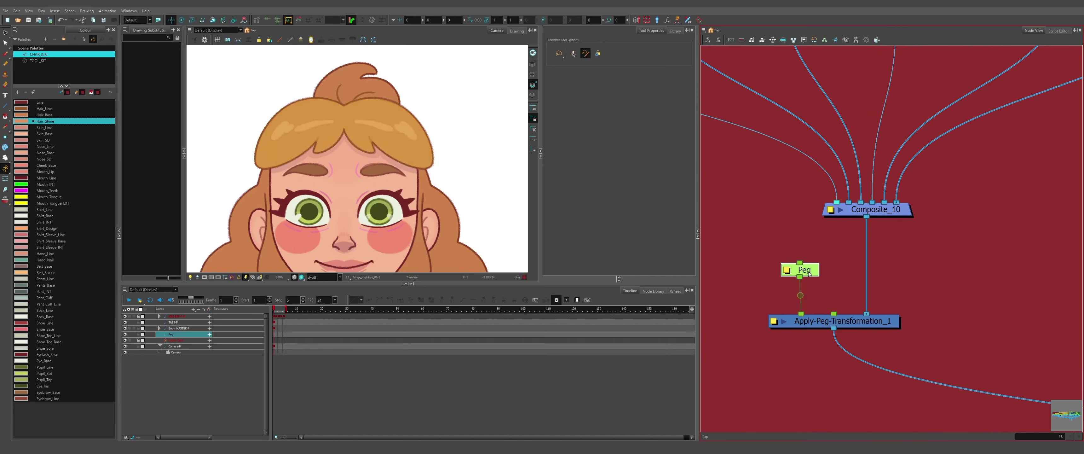
{"action": "left_click", "coordinate": [842, 278]}
Connect the fringe composite directly to the hair's main composite as a second, untransformed branch
{"action": "scroll", "coordinate": [777, 240], "scroll_direction": "down", "scroll_amount": 5}
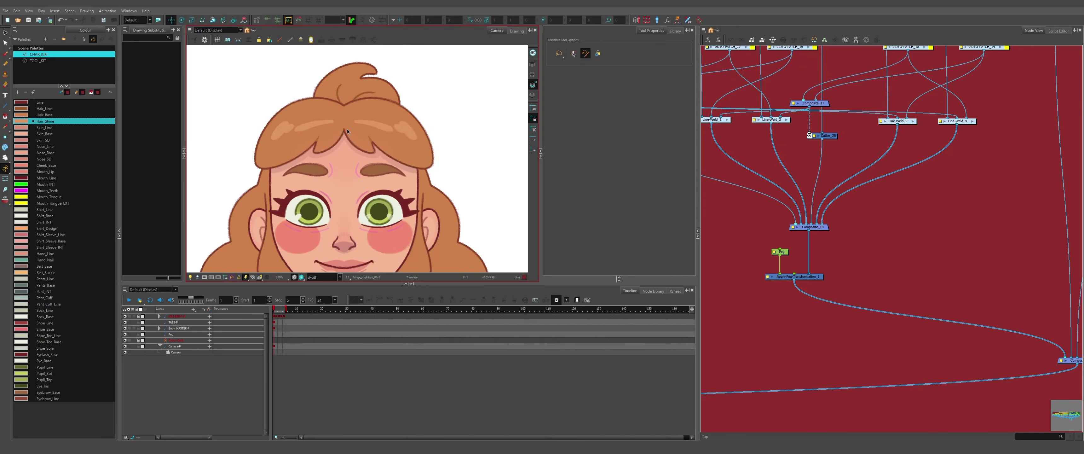
{"action": "scroll", "coordinate": [803, 236], "scroll_direction": "down", "scroll_amount": 2}
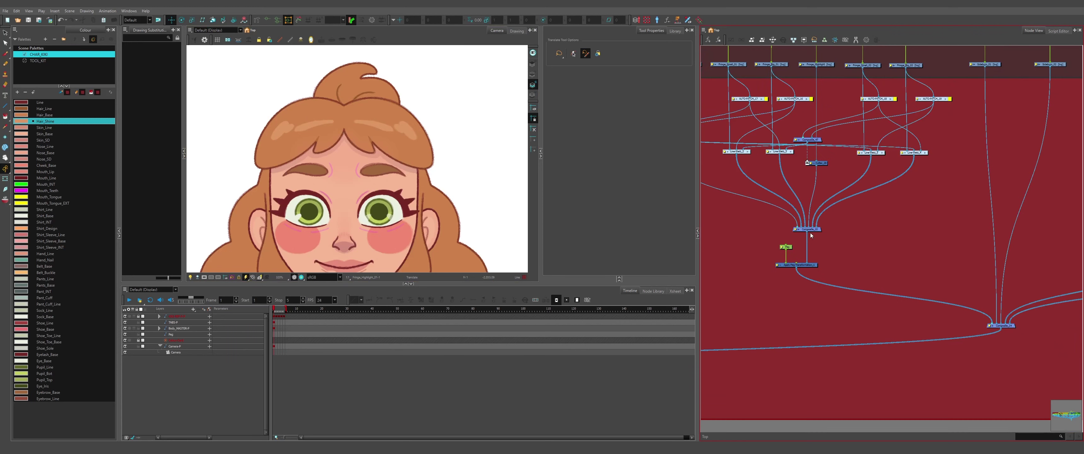
{"action": "left_click_drag", "start_coordinate": [808, 232], "coordinate": [990, 324]}
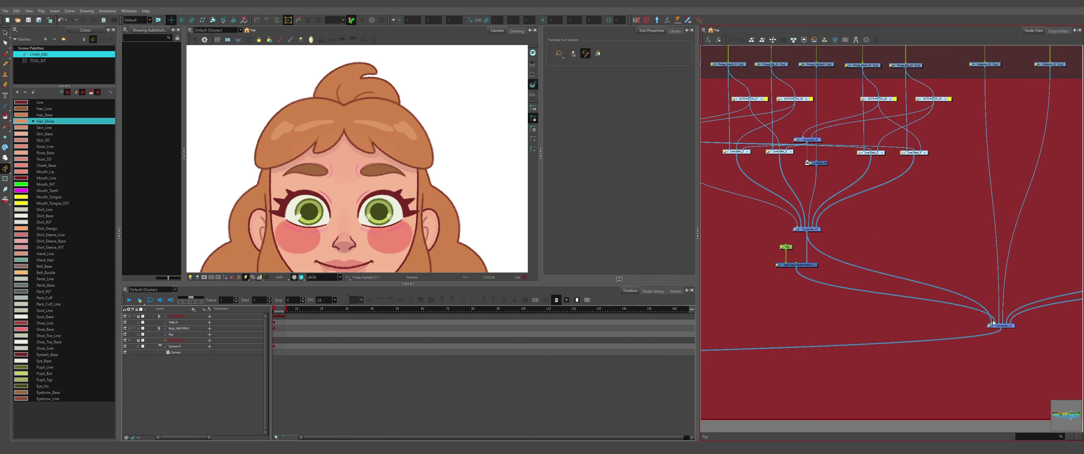
{"action": "scroll", "coordinate": [994, 323], "scroll_direction": "up", "scroll_amount": 1}
{"action": "scroll", "coordinate": [926, 310], "scroll_direction": "down", "scroll_amount": 1}
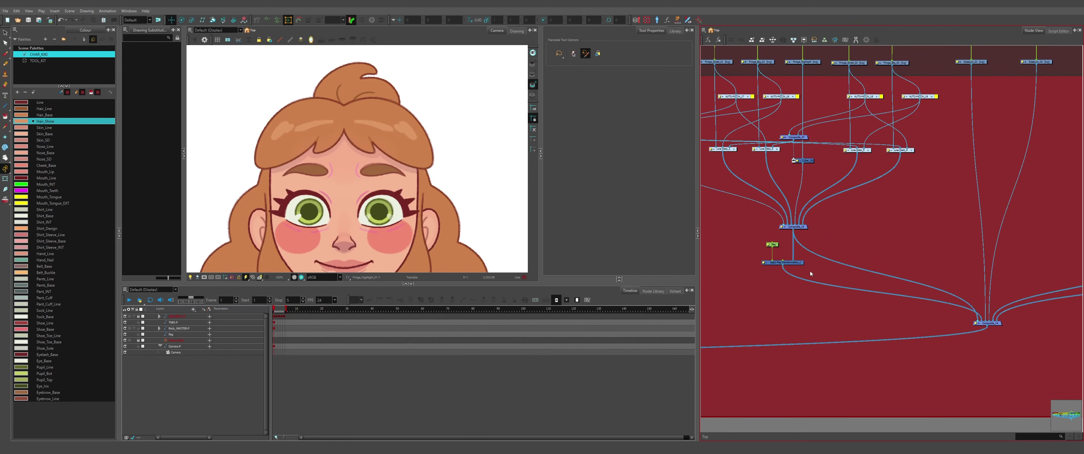
Move the new peg slightly downward so the fringe copy is offset below the original fringe
{"action": "scroll", "coordinate": [758, 241], "scroll_direction": "up", "scroll_amount": 4}
{"action": "left_click", "coordinate": [788, 250]}
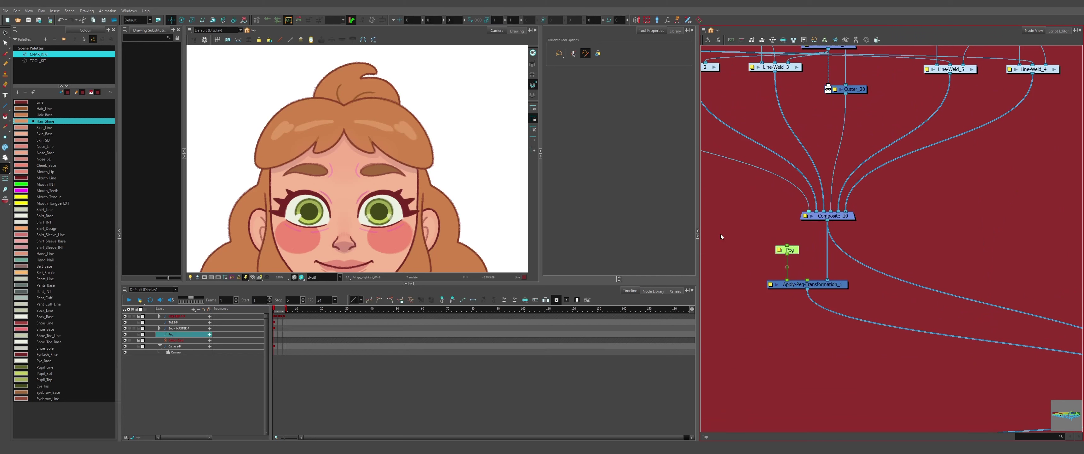
{"action": "left_click", "coordinate": [182, 20]}
{"action": "scroll", "coordinate": [265, 84], "scroll_direction": "down", "scroll_amount": 5}
{"action": "scroll", "coordinate": [277, 158], "scroll_direction": "up", "scroll_amount": 2}
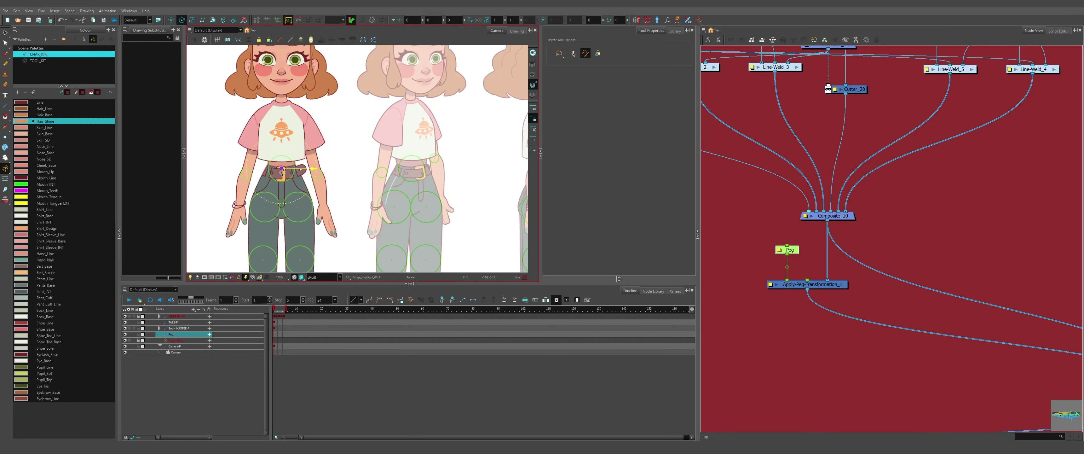
{"action": "scroll", "coordinate": [268, 148], "scroll_direction": "up", "scroll_amount": 4}
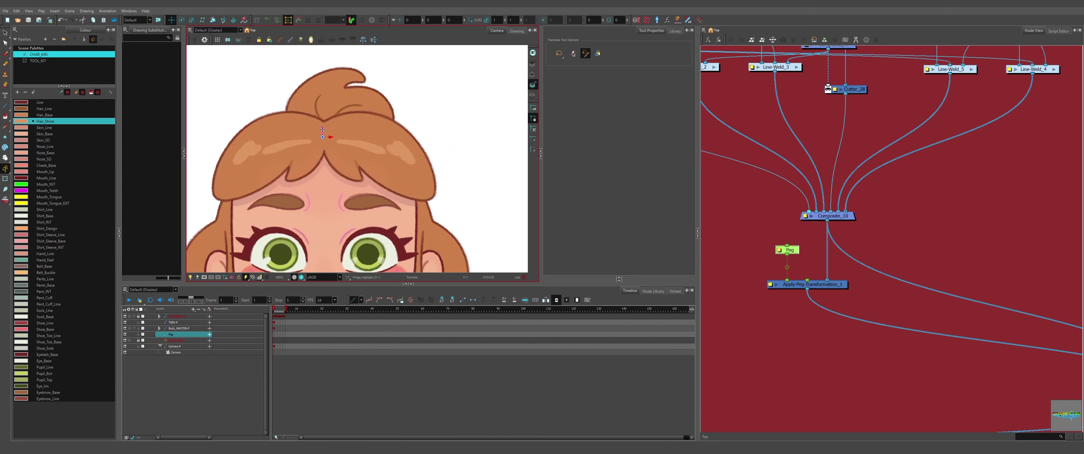
{"action": "left_click_drag", "start_coordinate": [322, 130], "coordinate": [323, 136]}
{"action": "key", "text": "Escape"}
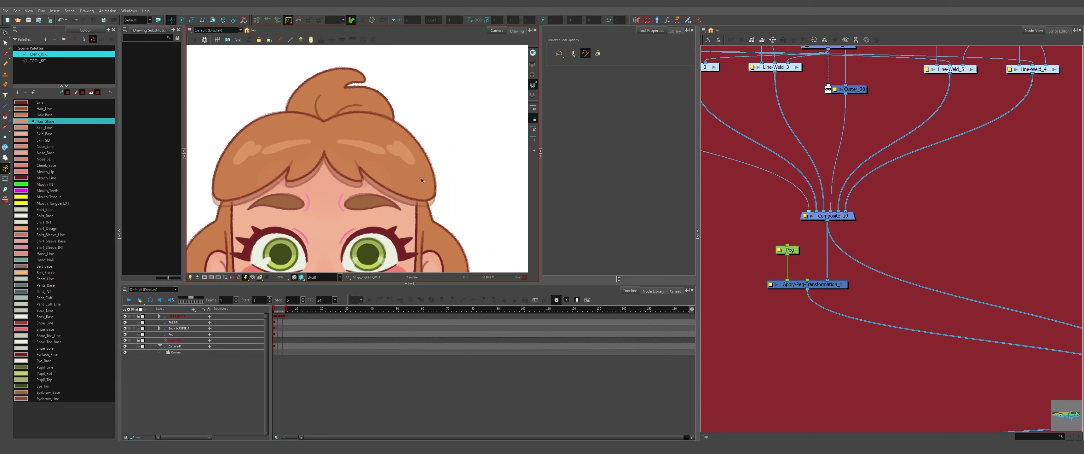
Add a Colour-Override node and insert it into the connection below the Apply-Peg-Transformation node
{"action": "scroll", "coordinate": [805, 326], "scroll_direction": "up", "scroll_amount": 2}
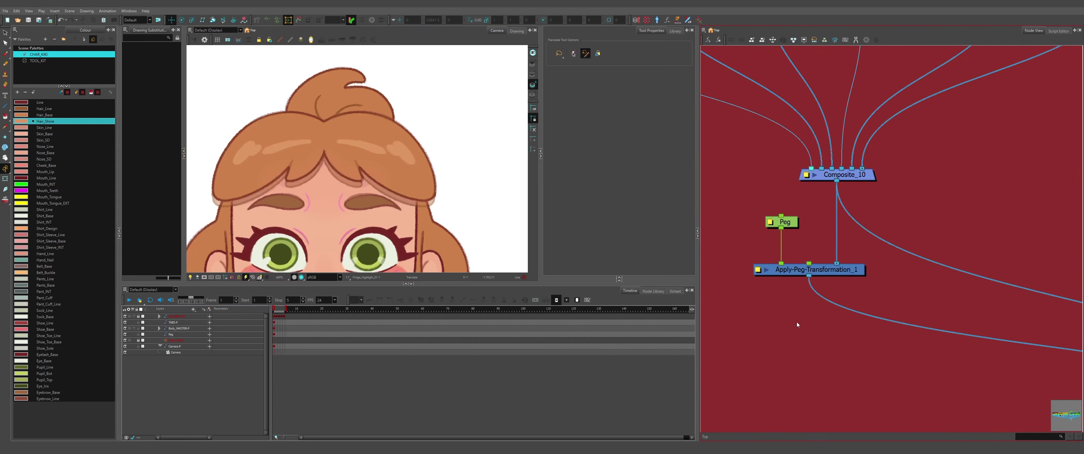
{"action": "key", "text": "Tab"}
{"action": "type", "text": "cy"}
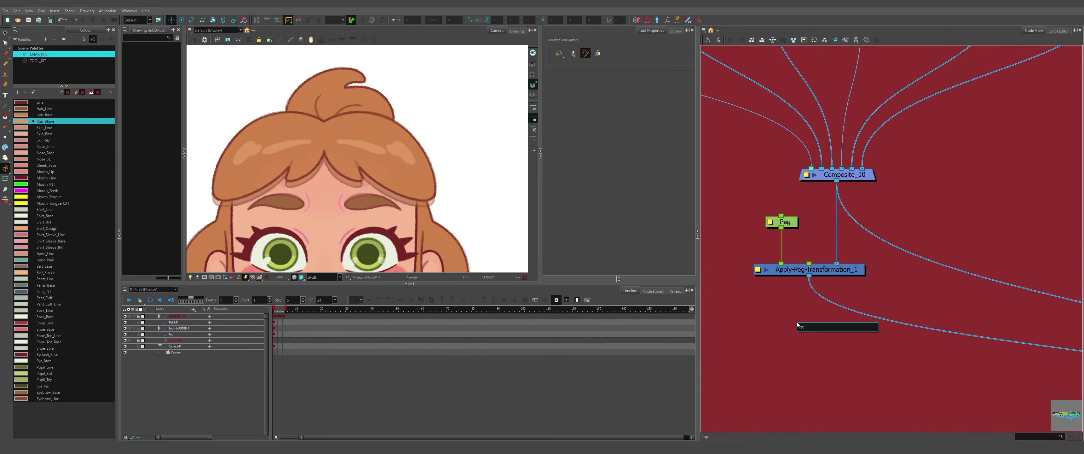
{"action": "key", "text": "BackSpace"}
{"action": "key", "text": "BackSpace"}
{"action": "type", "text": "cute"}
{"action": "key", "text": "BackSpace"}
{"action": "key", "text": "Return"}
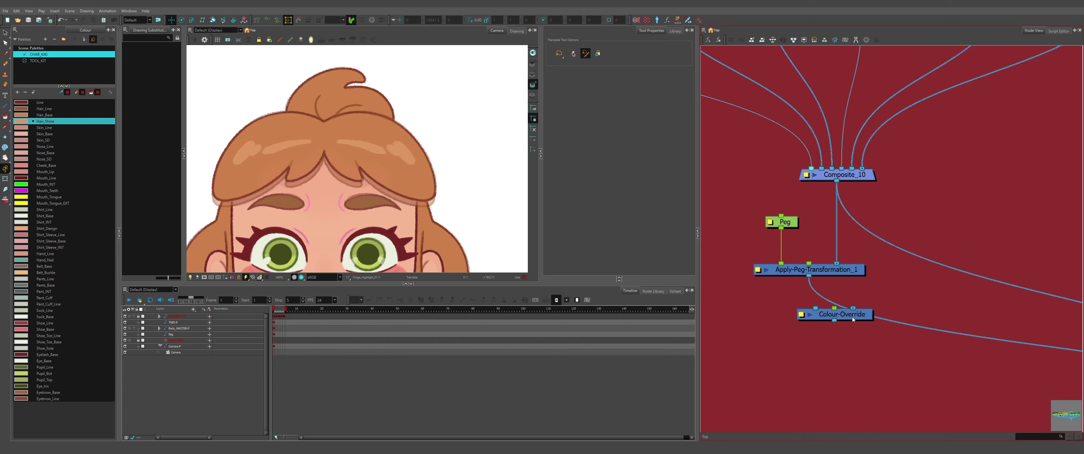
{"action": "left_click_drag", "start_coordinate": [853, 320], "coordinate": [805, 311]}
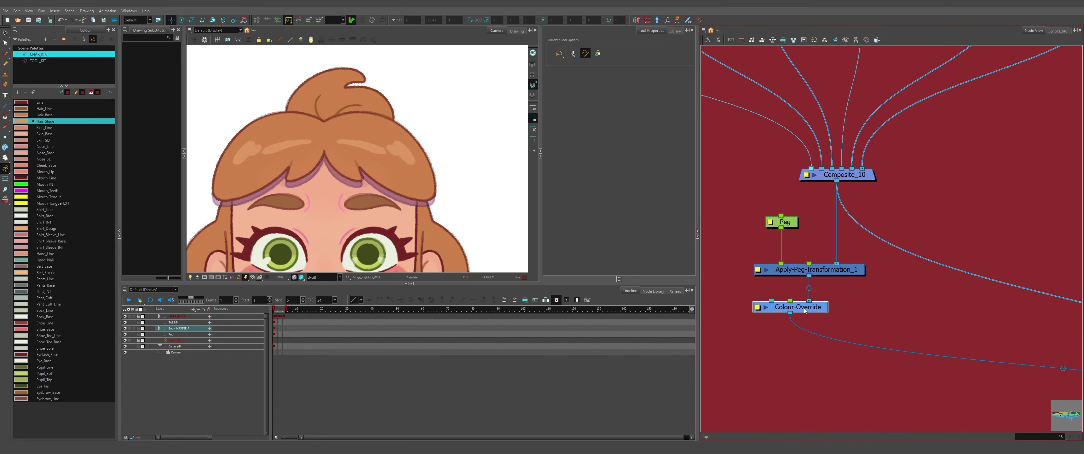
Add the Line, Hair_Line, Hair_Base and Hair_Shine colours to the Colour-Override node's individual colour overrides
{"action": "left_click", "coordinate": [758, 307]}
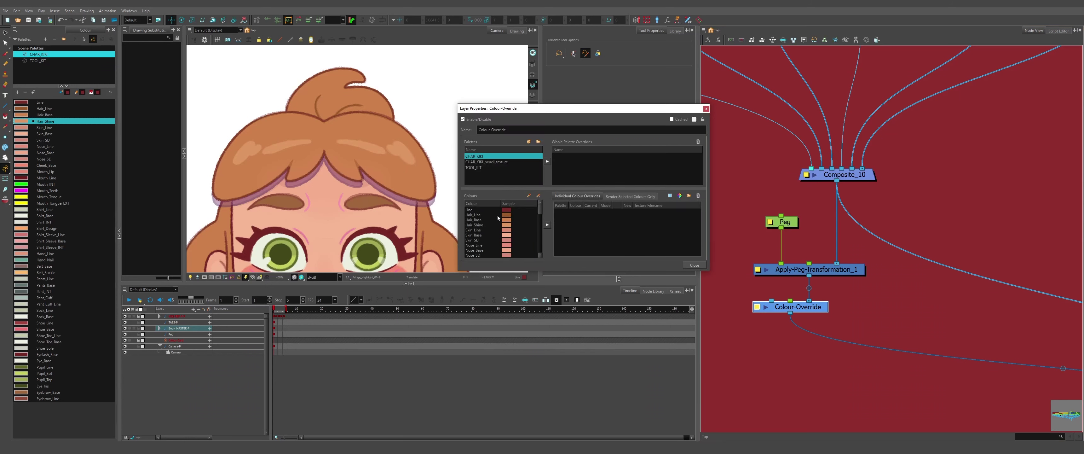
{"action": "left_click", "coordinate": [480, 210]}
{"action": "left_click", "coordinate": [547, 224]}
{"action": "left_click", "coordinate": [505, 214]}
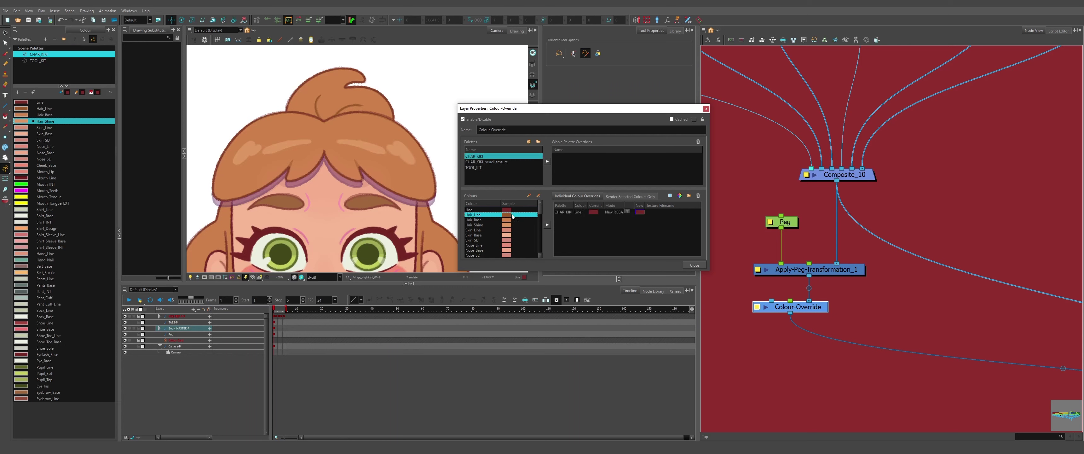
{"action": "left_click", "coordinate": [547, 225]}
{"action": "left_click", "coordinate": [507, 219]}
{"action": "left_click", "coordinate": [547, 225]}
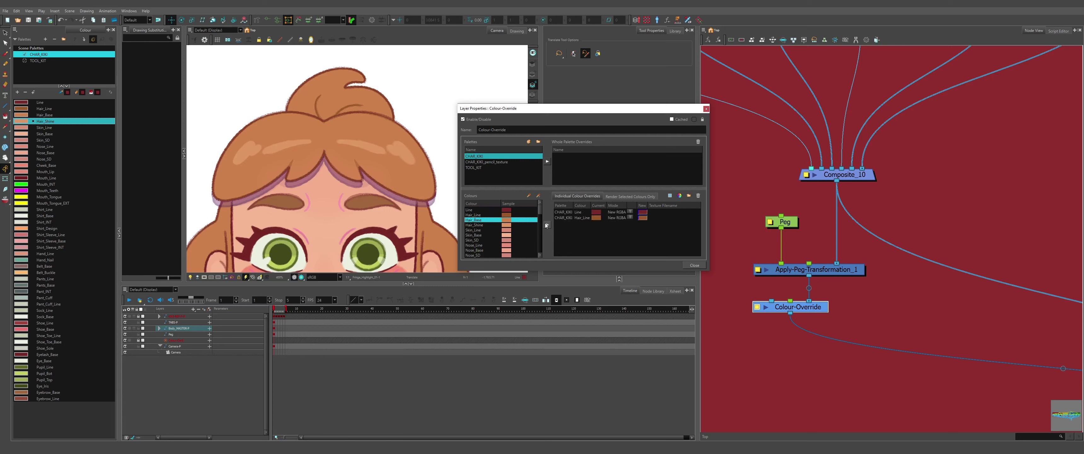
{"action": "left_click", "coordinate": [510, 224]}
{"action": "left_click", "coordinate": [547, 224]}
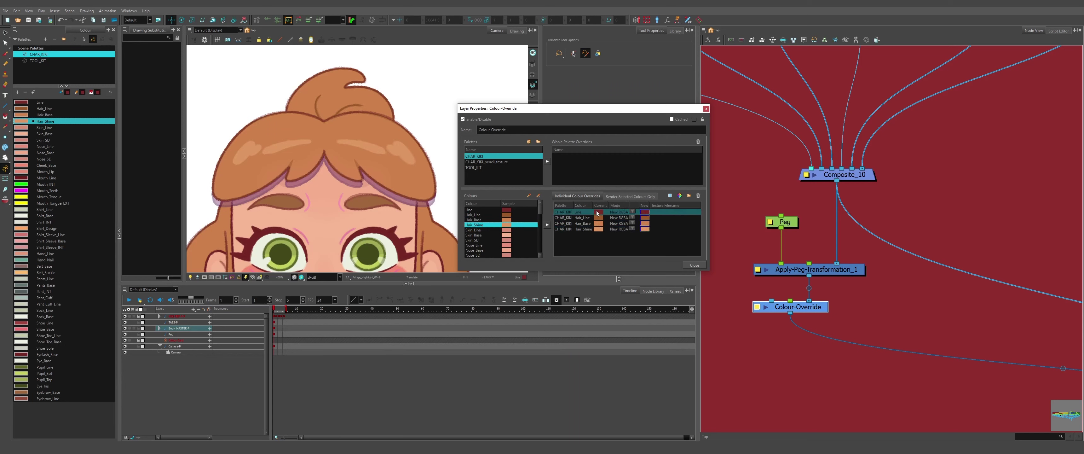
{"action": "left_click", "coordinate": [596, 224]}
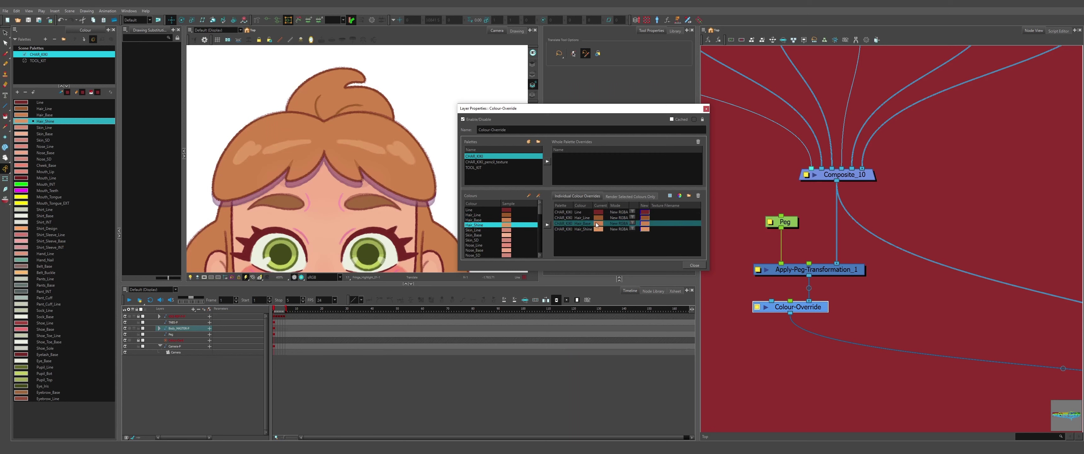
Set the Line override to black with red, green and blue at 0
{"action": "left_click", "coordinate": [645, 213]}
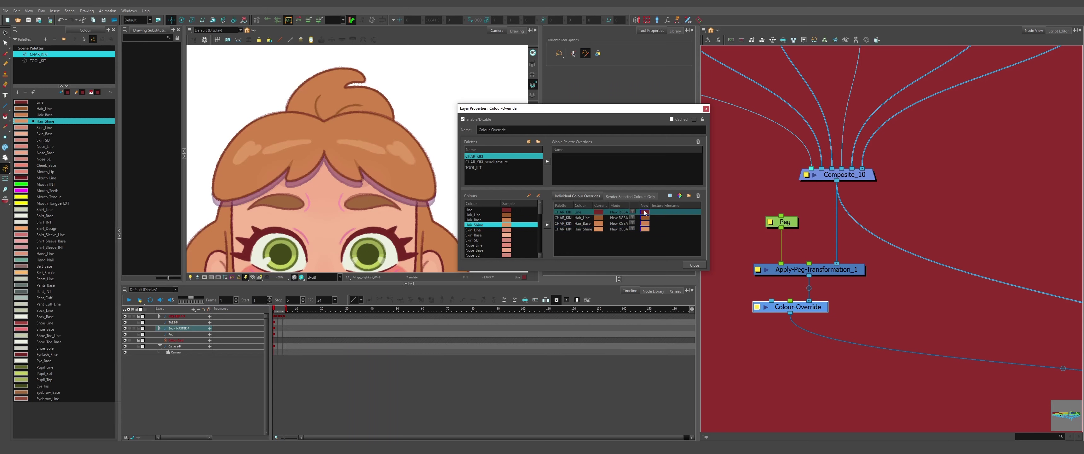
{"action": "left_click", "coordinate": [645, 213]}
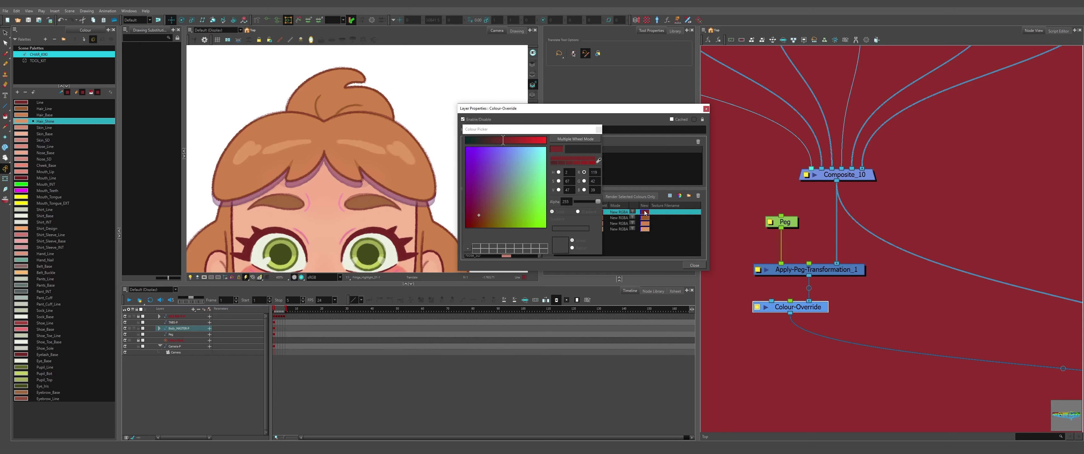
{"action": "double_click", "coordinate": [569, 172]}
{"action": "type", "text": "0"}
{"action": "key", "text": "Return"}
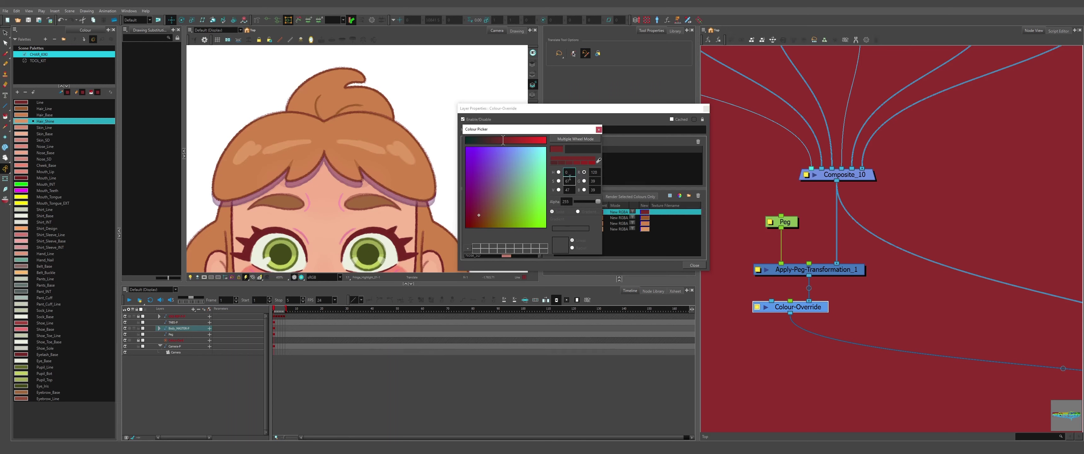
{"action": "double_click", "coordinate": [569, 181]}
{"action": "type", "text": "0"}
{"action": "key", "text": "Return"}
{"action": "double_click", "coordinate": [568, 190]}
{"action": "type", "text": "0"}
{"action": "key", "text": "Return"}
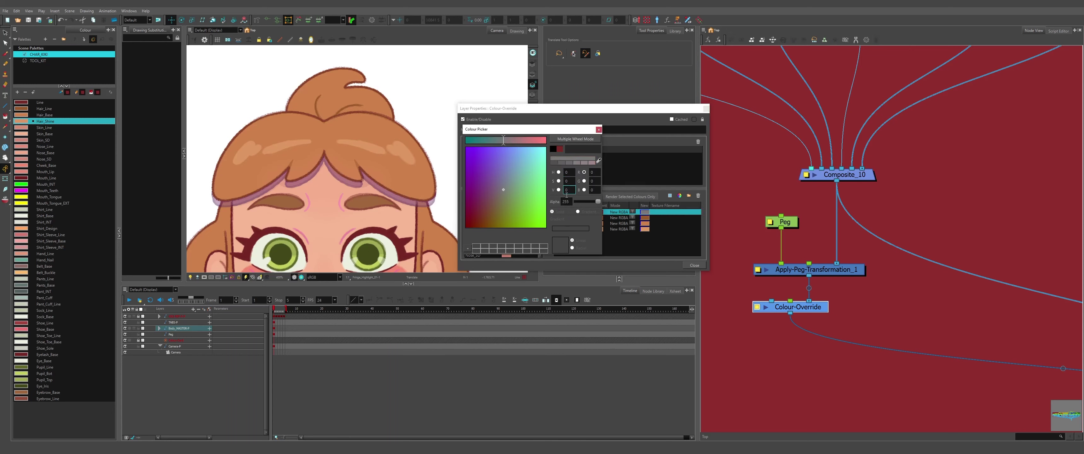
{"action": "left_click", "coordinate": [599, 129]}
Set the Hair_Line override to black with red, green and blue at 0
{"action": "double_click", "coordinate": [645, 217]}
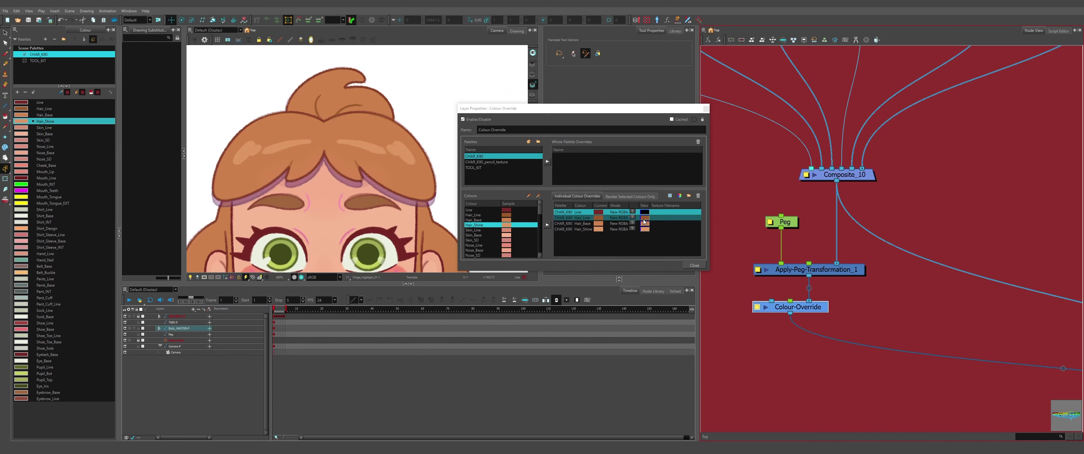
{"action": "double_click", "coordinate": [569, 172]}
{"action": "type", "text": "0"}
{"action": "double_click", "coordinate": [569, 181]}
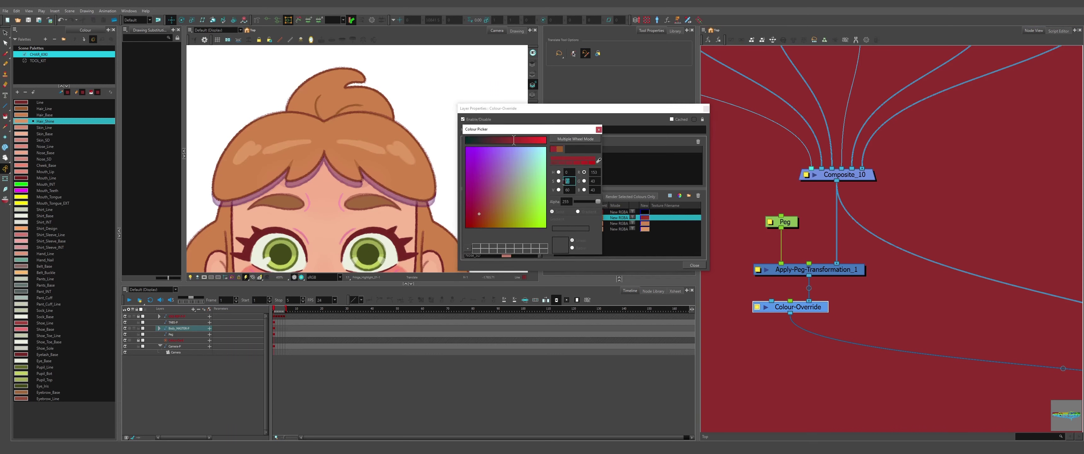
{"action": "type", "text": "0"}
{"action": "double_click", "coordinate": [569, 190]}
{"action": "type", "text": "0"}
{"action": "left_click", "coordinate": [599, 129]}
Set the Hair_Base and Hair_Shine overrides to black and close the Colour-Override properties
{"action": "double_click", "coordinate": [644, 224]}
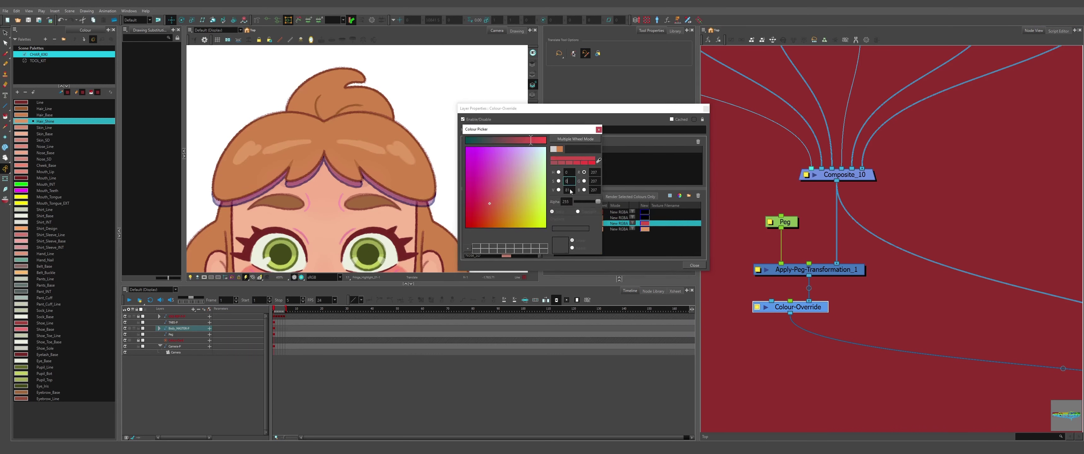
{"action": "left_click", "coordinate": [599, 129]}
{"action": "left_click", "coordinate": [641, 229]}
{"action": "double_click", "coordinate": [641, 230]}
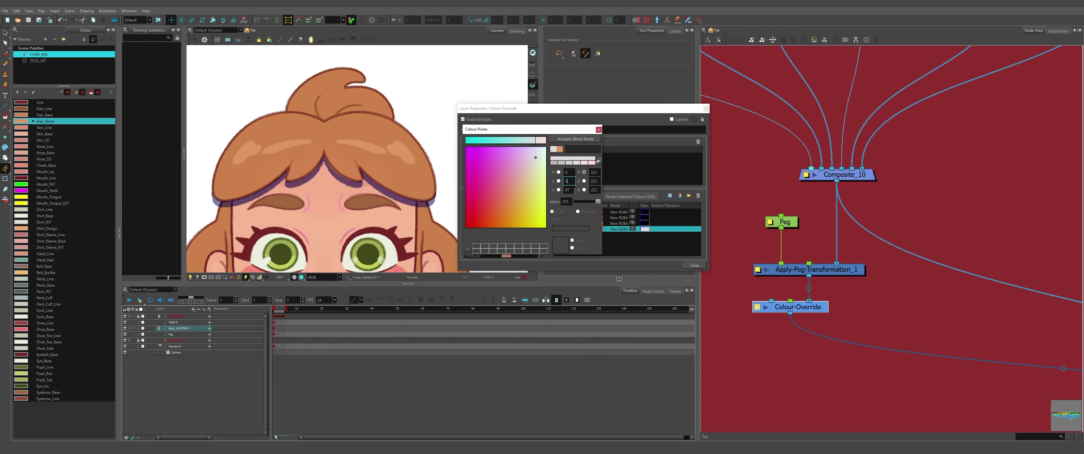
{"action": "left_click", "coordinate": [599, 129]}
{"action": "left_click", "coordinate": [694, 265]}
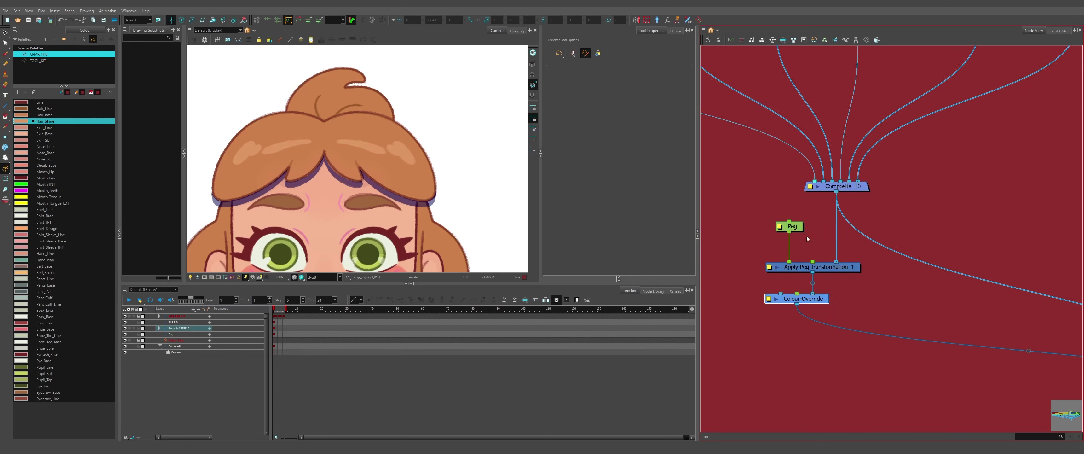
Hide the semi-transparent reference layer that overlays the character
{"action": "scroll", "coordinate": [800, 293], "scroll_direction": "down", "scroll_amount": 2}
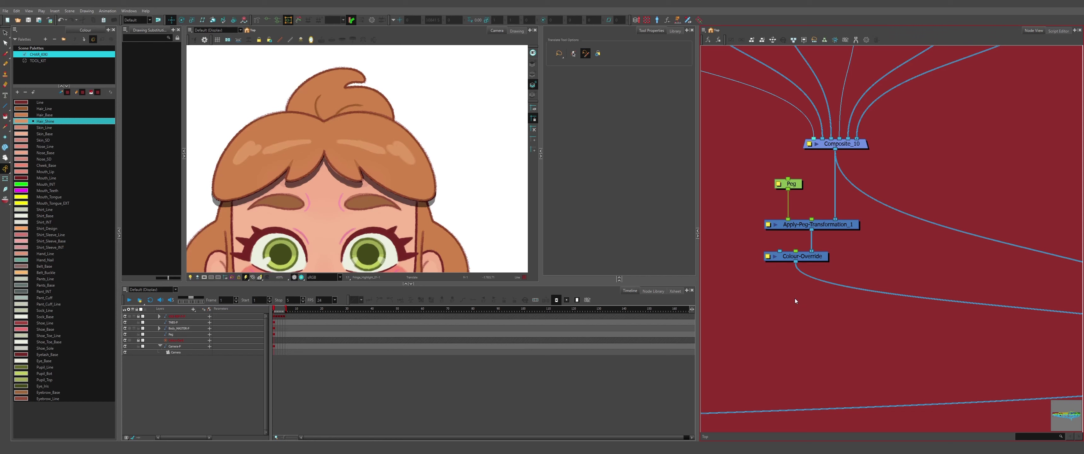
{"action": "left_click", "coordinate": [125, 316]}
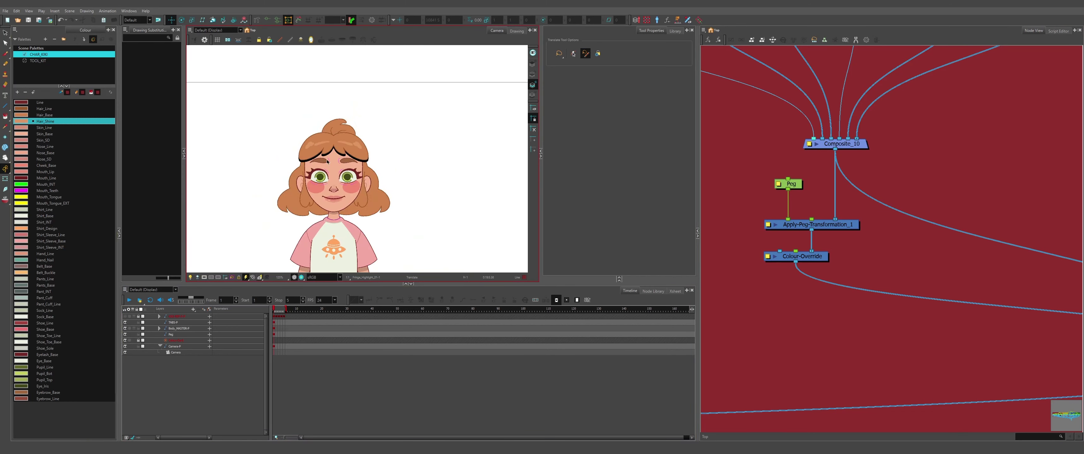
{"action": "scroll", "coordinate": [885, 257], "scroll_direction": "up", "scroll_amount": 2}
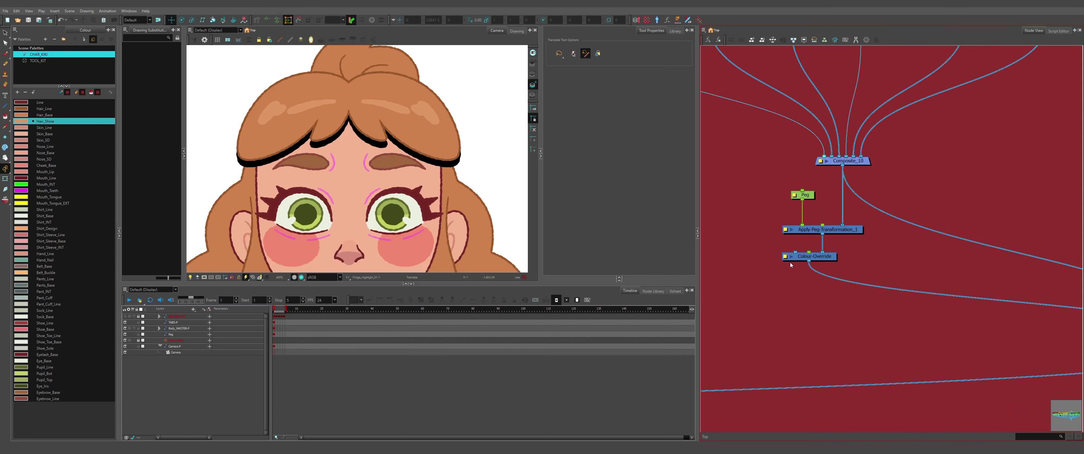
Add a Transparency node and insert it on the cable directly below the Colour-Override node
{"action": "key", "text": "Tab"}
{"action": "type", "text": "trans"}
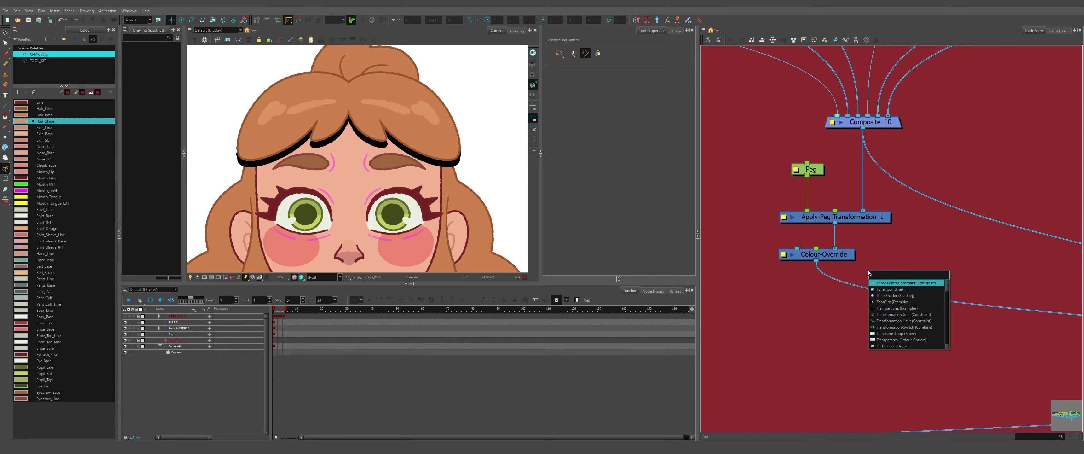
{"action": "key", "text": "Down"}
{"action": "key", "text": "Down"}
{"action": "key", "text": "Down"}
{"action": "key", "text": "Down"}
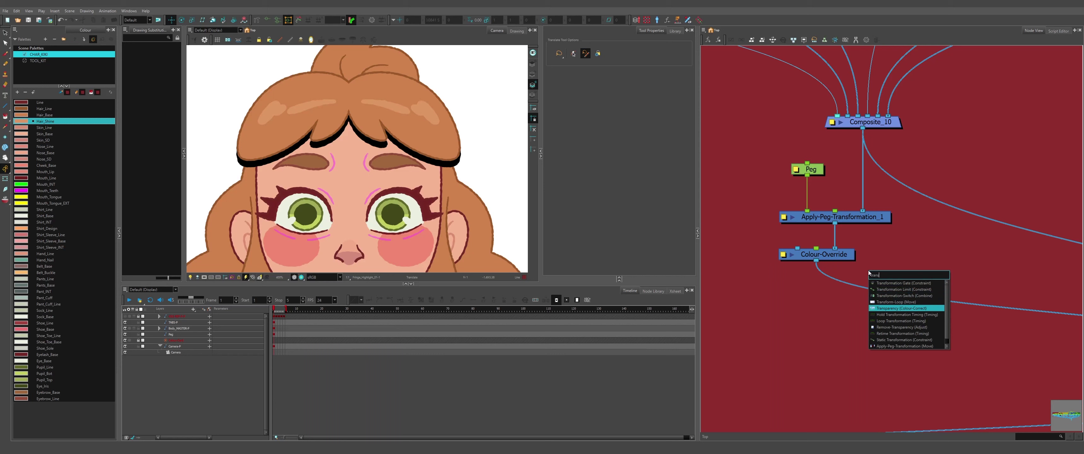
{"action": "key", "text": "Return"}
{"action": "left_click_drag", "start_coordinate": [920, 261], "coordinate": [835, 298]}
{"action": "left_click", "coordinate": [787, 298]}
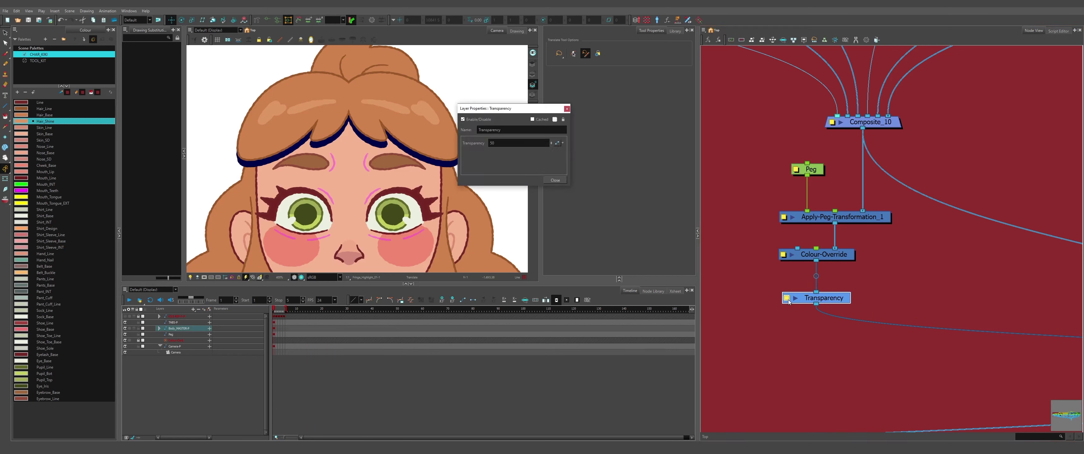
{"action": "left_click", "coordinate": [562, 182]}
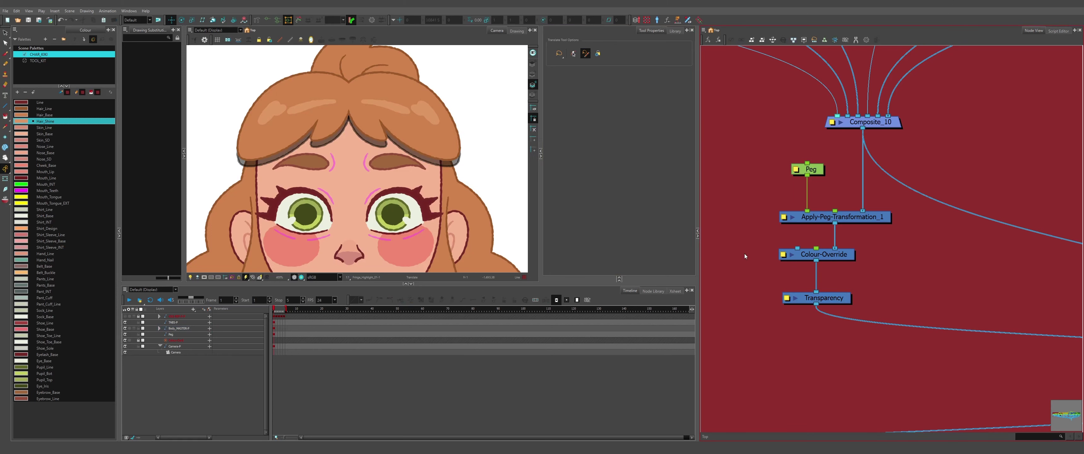
Set the Transparency node's value to 30 and close its properties
{"action": "scroll", "coordinate": [319, 137], "scroll_direction": "down", "scroll_amount": 2}
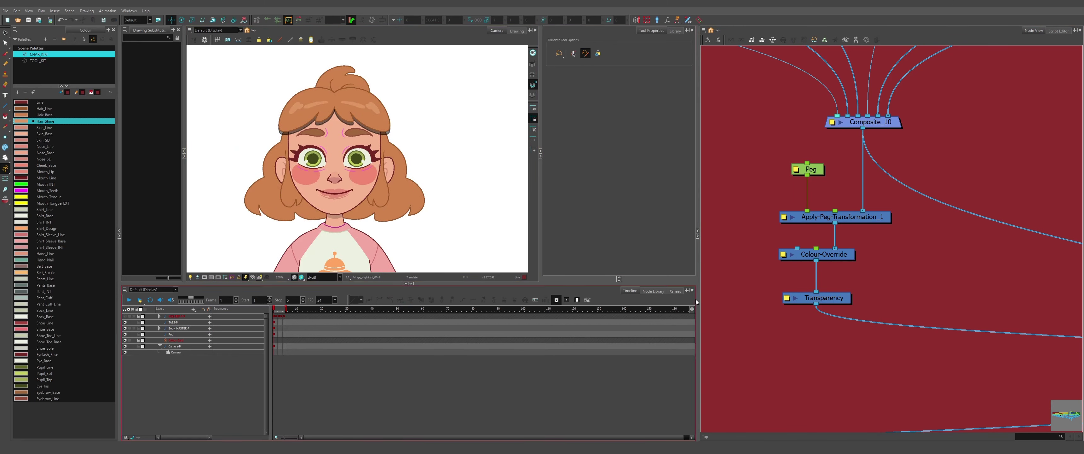
{"action": "left_click", "coordinate": [786, 299]}
{"action": "left_click", "coordinate": [498, 143]}
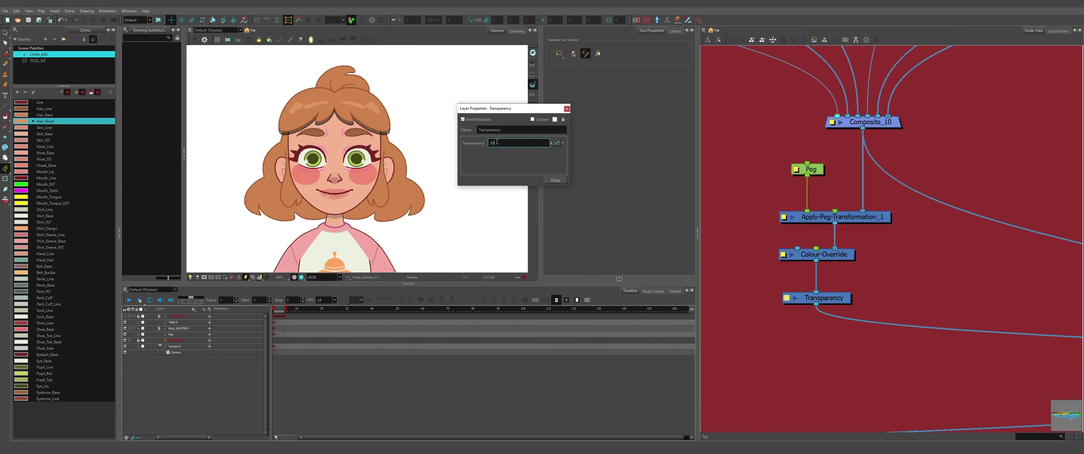
{"action": "type", "text": "30"}
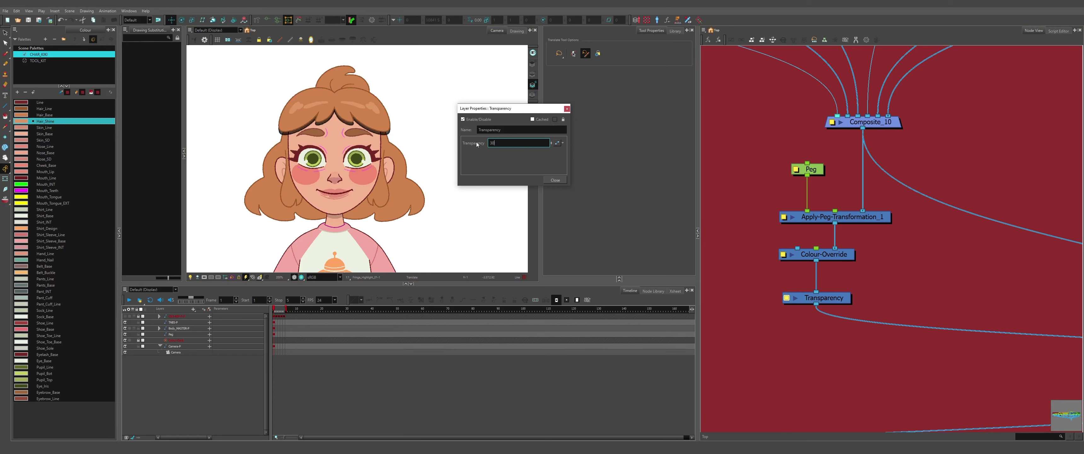
{"action": "left_click", "coordinate": [555, 179]}
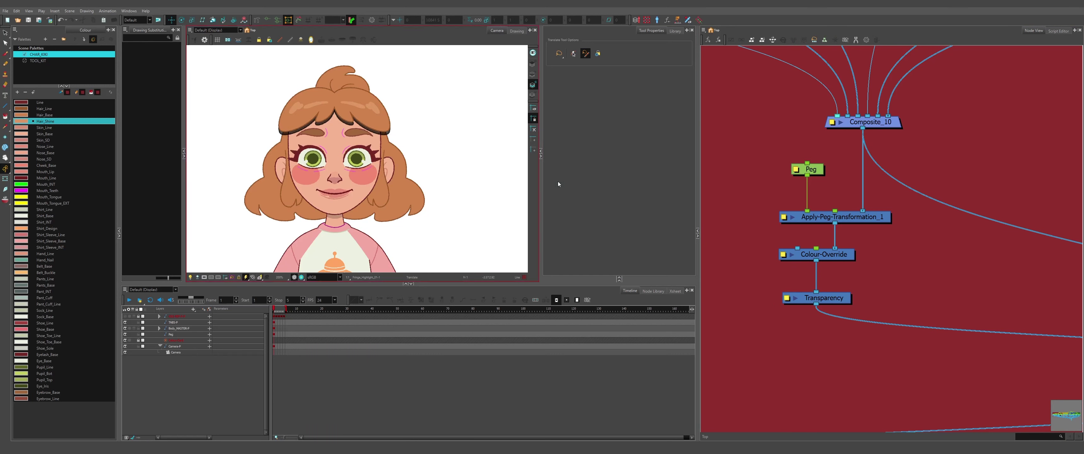
Set the Transparency node's value to 70 and close its properties
{"action": "left_click", "coordinate": [786, 298]}
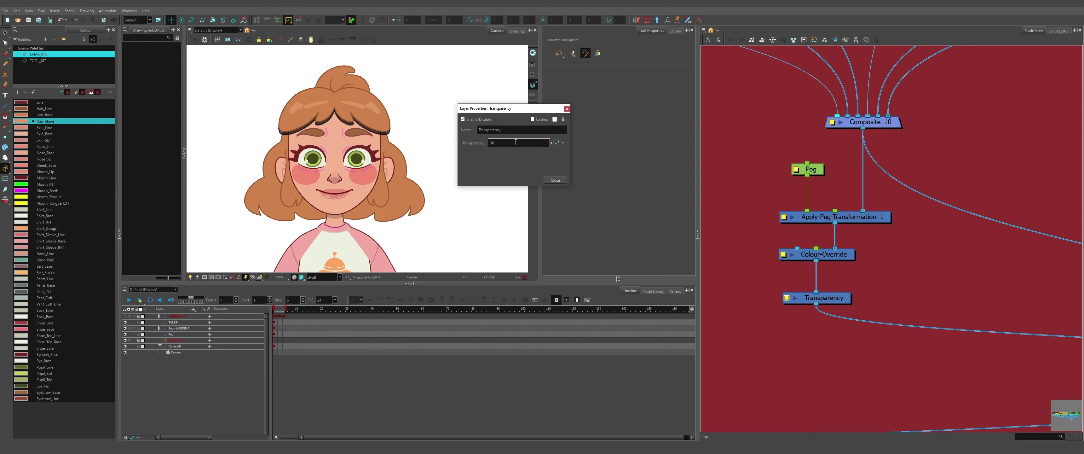
{"action": "left_click_drag", "start_coordinate": [500, 143], "coordinate": [484, 144]}
{"action": "type", "text": "70"}
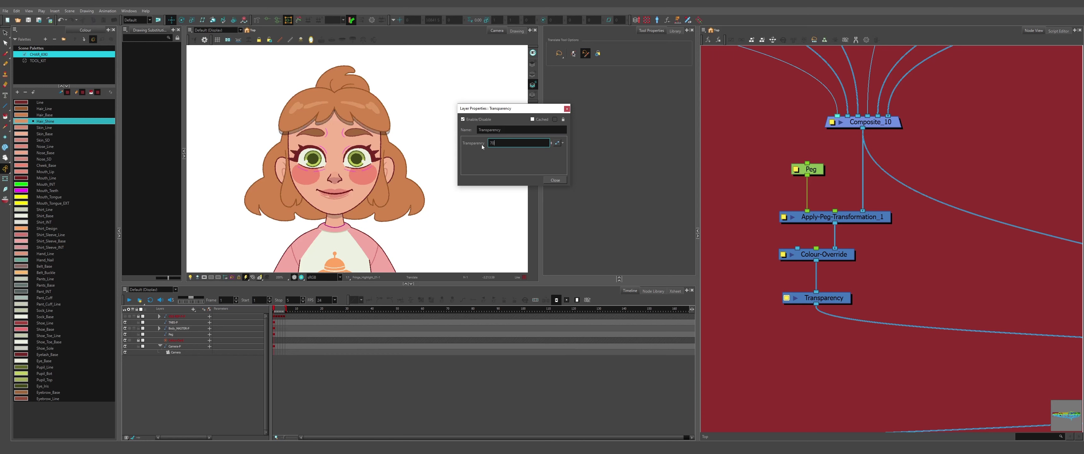
{"action": "left_click", "coordinate": [554, 181]}
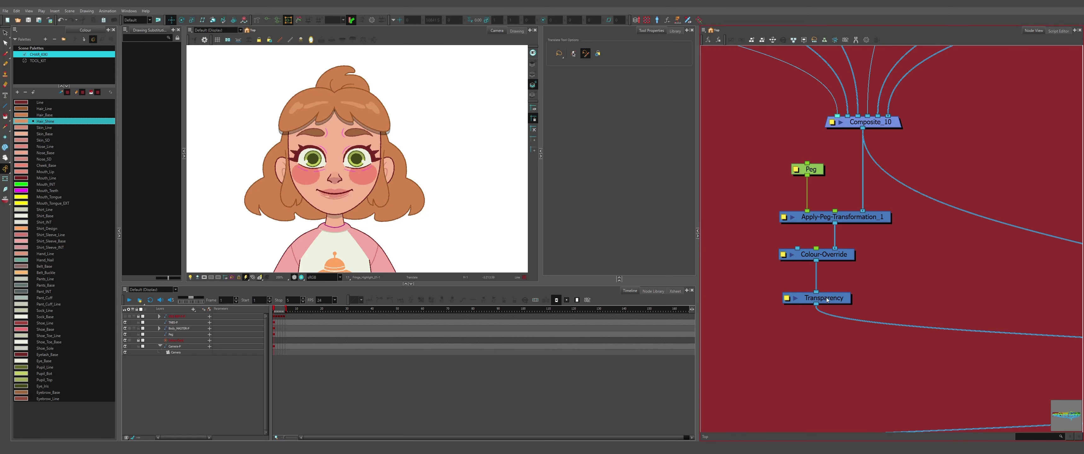
Tidy the shadow node chain by moving Transparency and Colour-Override slightly closer beneath Apply-Peg-Transformation_1
{"action": "left_click_drag", "start_coordinate": [827, 299], "coordinate": [828, 290]}
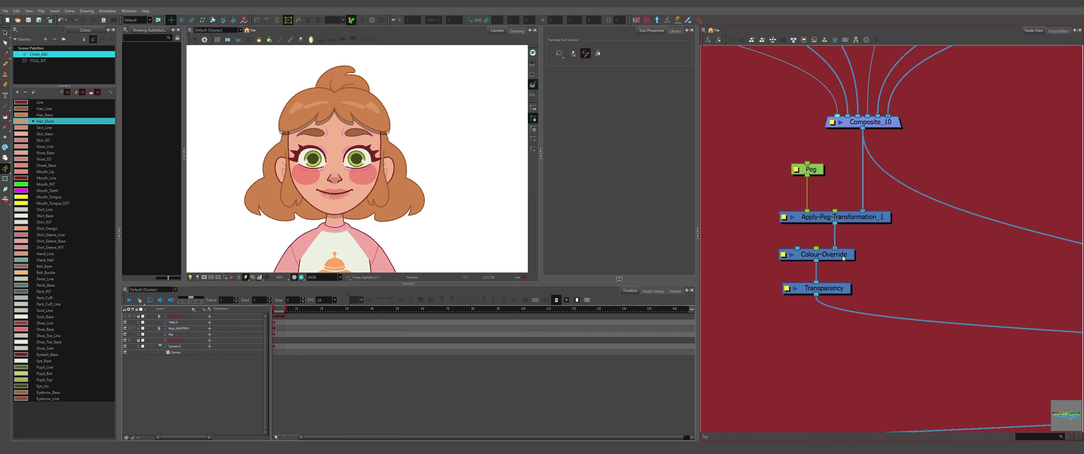
{"action": "left_click_drag", "start_coordinate": [843, 258], "coordinate": [844, 256]}
{"action": "left_click", "coordinate": [868, 250]}
{"action": "left_click", "coordinate": [875, 219]}
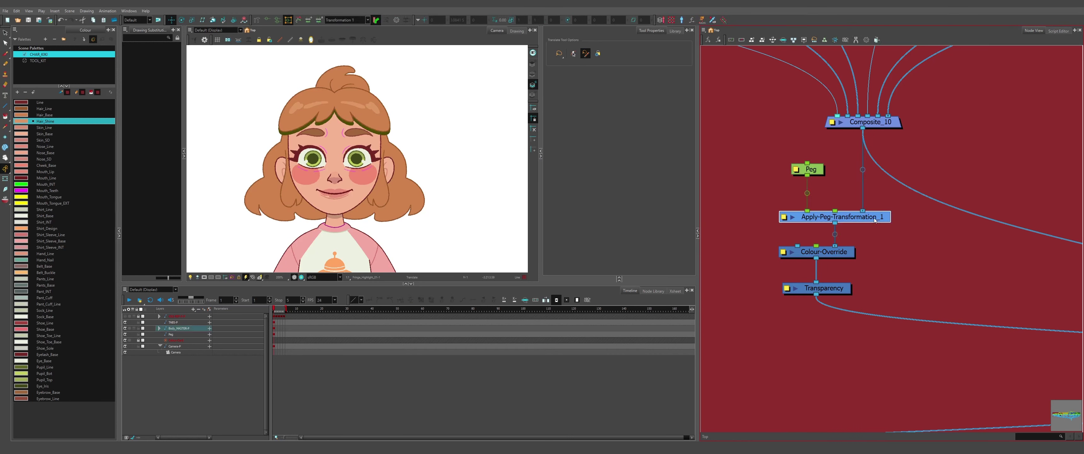
{"action": "left_click", "coordinate": [870, 241]}
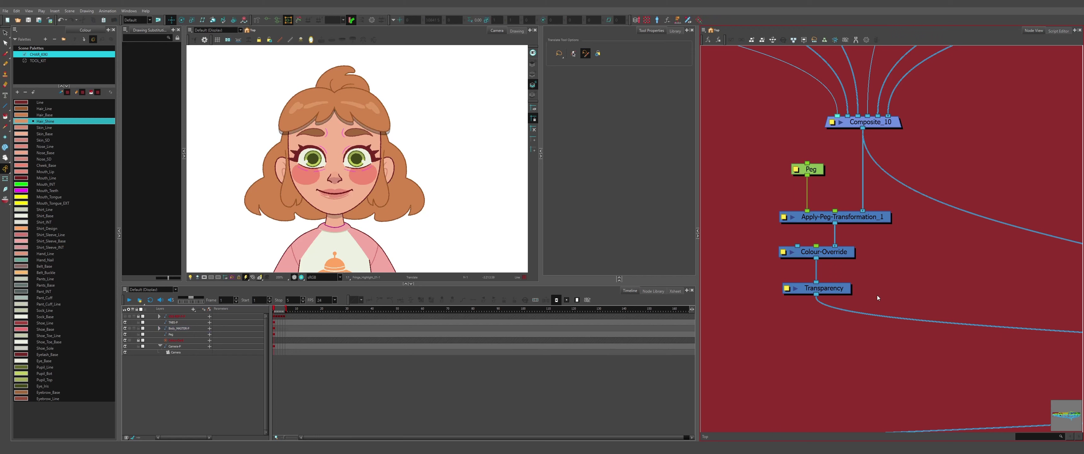
Add a Cutter node on the cable below Transparency and invert its matte
{"action": "key", "text": "Return"}
{"action": "type", "text": "cut"}
{"action": "key", "text": "Return"}
{"action": "left_click_drag", "start_coordinate": [899, 289], "coordinate": [803, 336]}
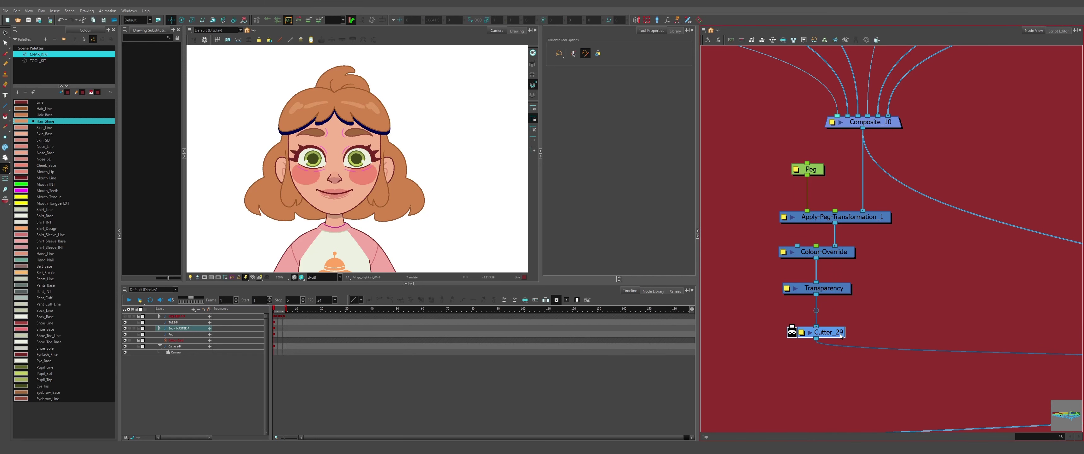
{"action": "left_click", "coordinate": [795, 335]}
{"action": "left_click", "coordinate": [957, 301]}
{"action": "scroll", "coordinate": [950, 290], "scroll_direction": "down", "scroll_amount": 8}
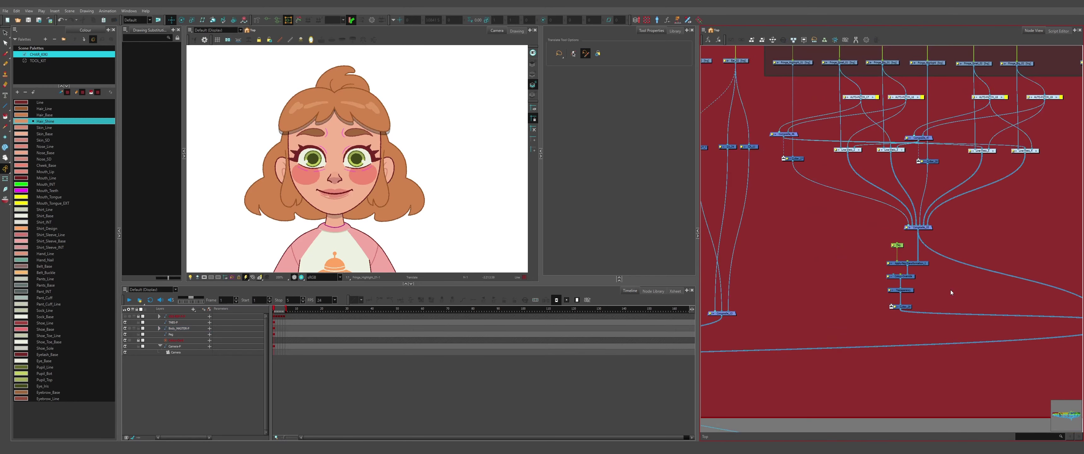
{"action": "scroll", "coordinate": [748, 212], "scroll_direction": "up", "scroll_amount": 6}
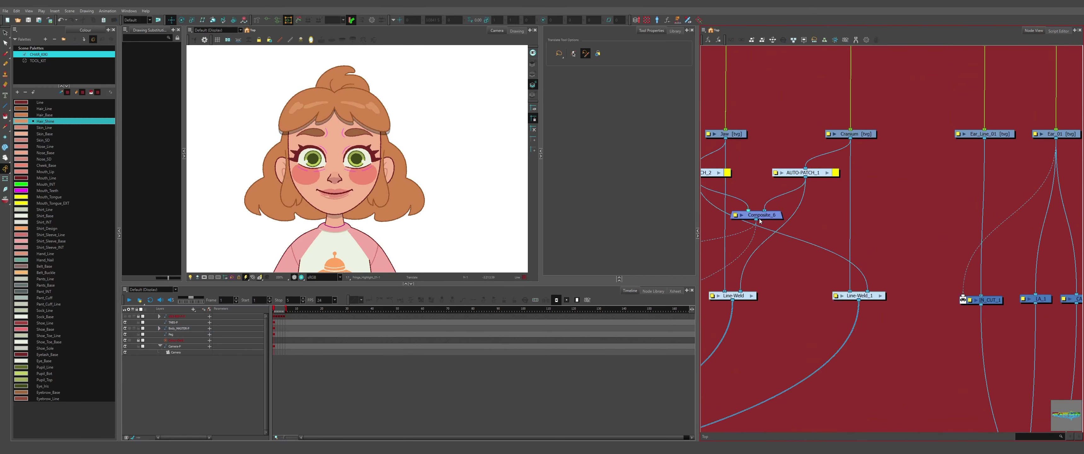
{"action": "scroll", "coordinate": [761, 223], "scroll_direction": "down", "scroll_amount": 5}
{"action": "left_click_drag", "start_coordinate": [757, 220], "coordinate": [867, 247]}
{"action": "scroll", "coordinate": [729, 226], "scroll_direction": "up", "scroll_amount": 2}
{"action": "scroll", "coordinate": [789, 231], "scroll_direction": "up", "scroll_amount": 3}
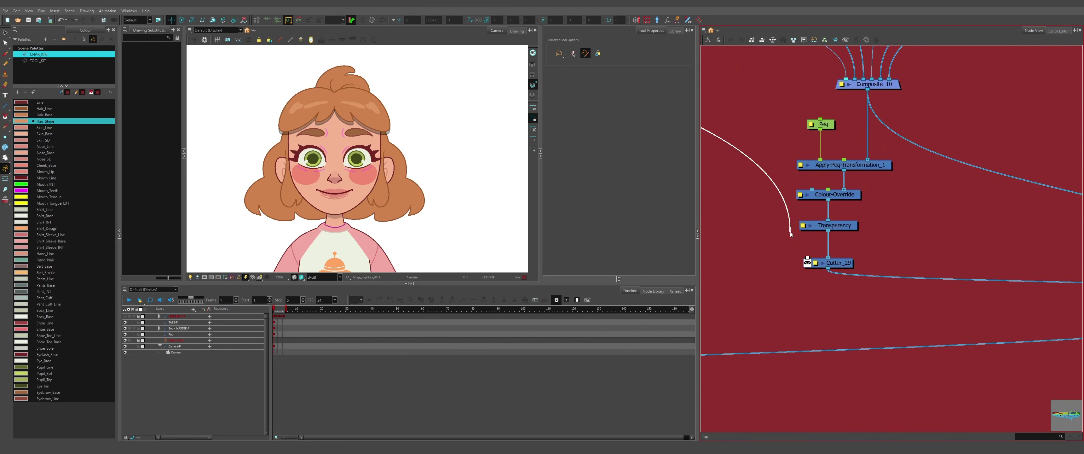
{"action": "scroll", "coordinate": [799, 231], "scroll_direction": "down", "scroll_amount": 3}
{"action": "scroll", "coordinate": [798, 231], "scroll_direction": "up", "scroll_amount": 2}
{"action": "mouse_move", "coordinate": [797, 231]}
{"action": "left_mouse_down"}
{"action": "mouse_move", "coordinate": [803, 174]}
{"action": "mouse_move", "coordinate": [782, 223]}
{"action": "left_mouse_up"}
Connect the face's Composite_6 output to the matte input of the Cutter below the Transparency node
{"action": "scroll", "coordinate": [793, 232], "scroll_direction": "down", "scroll_amount": 3}
{"action": "scroll", "coordinate": [783, 217], "scroll_direction": "down", "scroll_amount": 3}
{"action": "left_click_drag", "start_coordinate": [730, 185], "coordinate": [757, 211]}
{"action": "scroll", "coordinate": [774, 202], "scroll_direction": "up", "scroll_amount": 6}
{"action": "scroll", "coordinate": [806, 205], "scroll_direction": "down", "scroll_amount": 2}
{"action": "scroll", "coordinate": [846, 206], "scroll_direction": "up", "scroll_amount": 7}
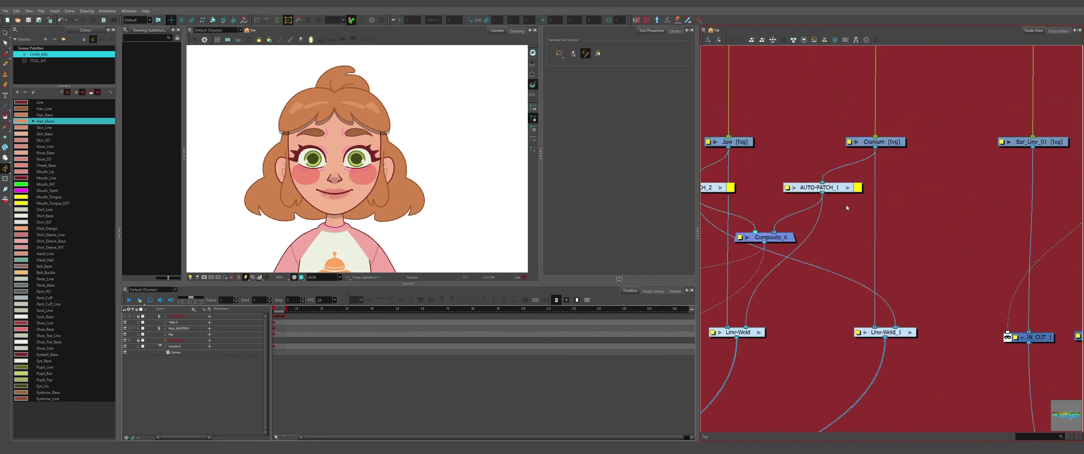
{"action": "scroll", "coordinate": [821, 190], "scroll_direction": "down", "scroll_amount": 5}
{"action": "scroll", "coordinate": [789, 264], "scroll_direction": "up", "scroll_amount": 6}
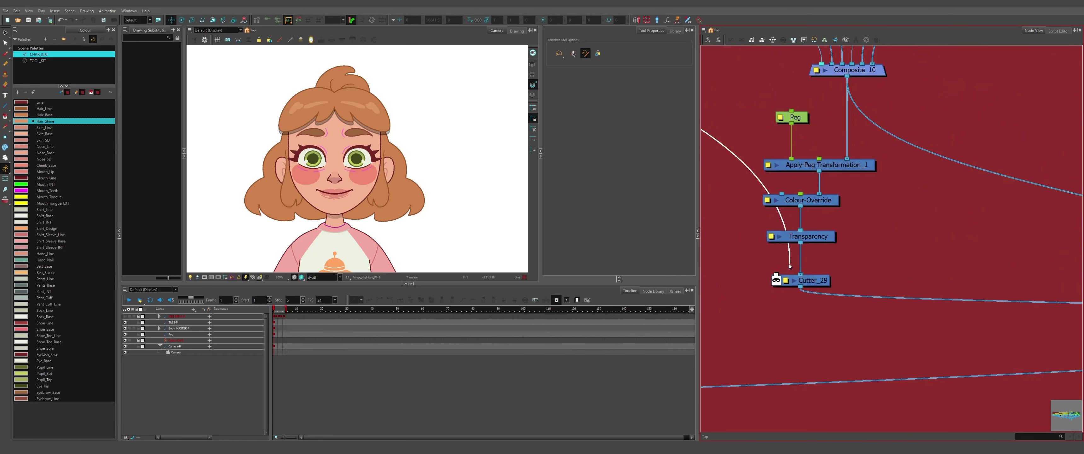
Examine the fringe shadow's edges on the forehead and beside the face outline
{"action": "scroll", "coordinate": [324, 120], "scroll_direction": "up", "scroll_amount": 2}
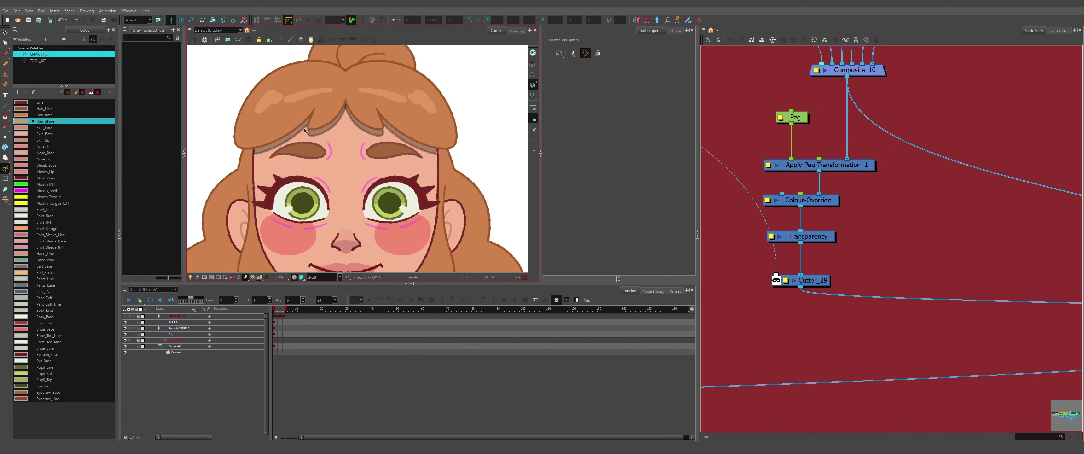
{"action": "scroll", "coordinate": [305, 131], "scroll_direction": "down", "scroll_amount": 2}
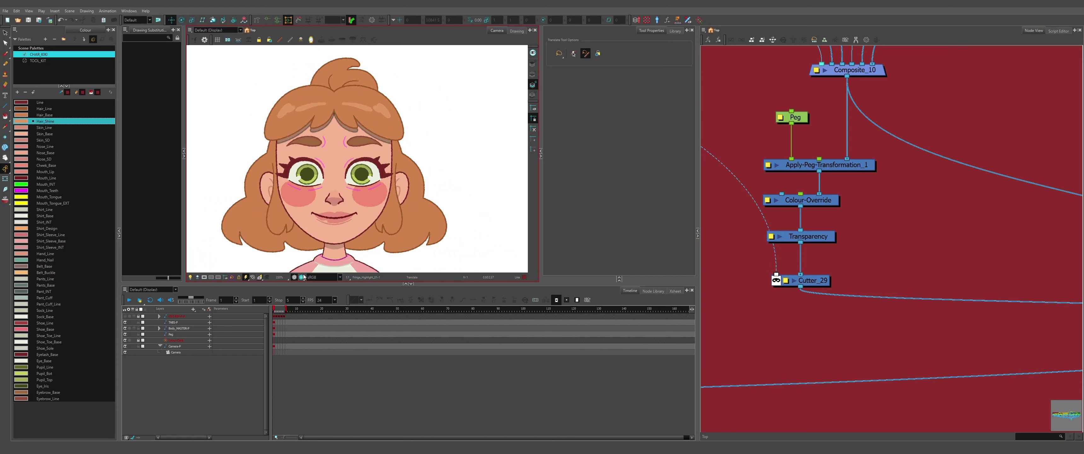
{"action": "scroll", "coordinate": [310, 123], "scroll_direction": "up", "scroll_amount": 3}
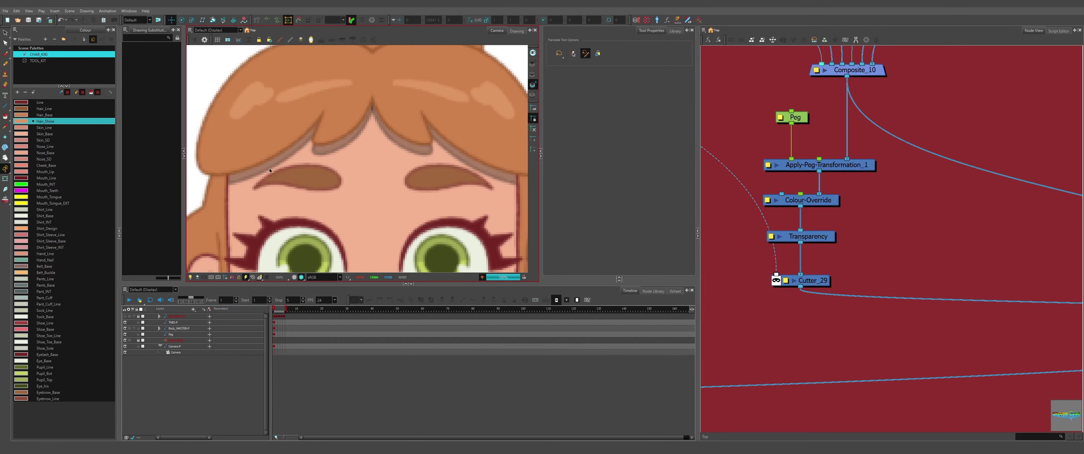
{"action": "scroll", "coordinate": [234, 183], "scroll_direction": "up", "scroll_amount": 3}
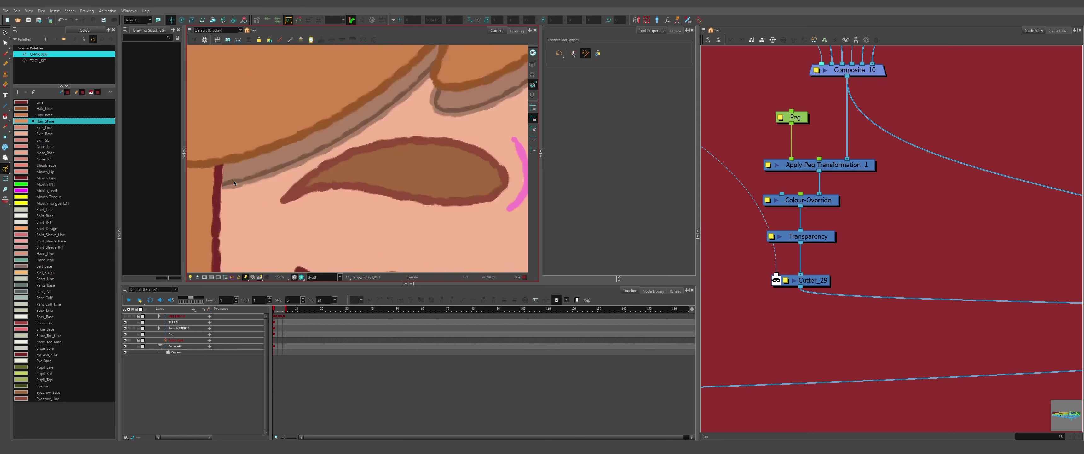
{"action": "scroll", "coordinate": [234, 182], "scroll_direction": "up", "scroll_amount": 1}
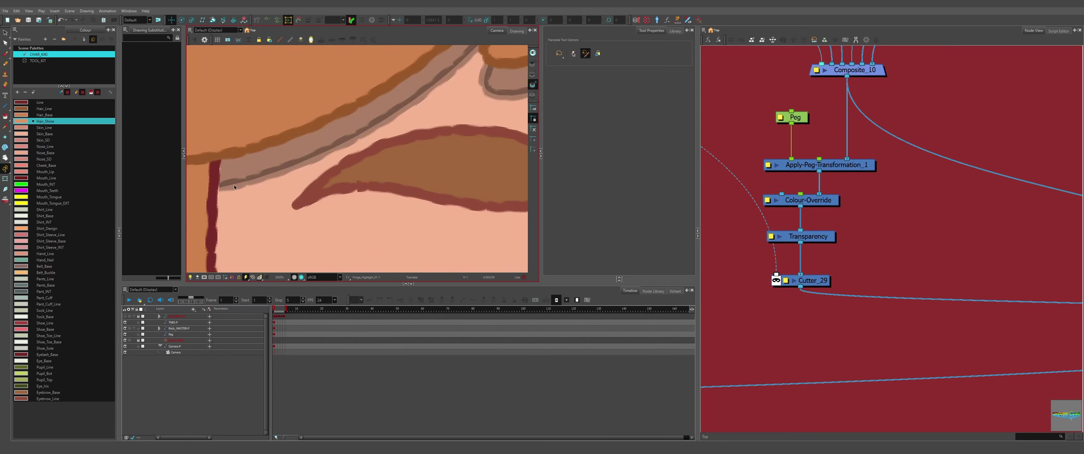
{"action": "scroll", "coordinate": [234, 187], "scroll_direction": "down", "scroll_amount": 4}
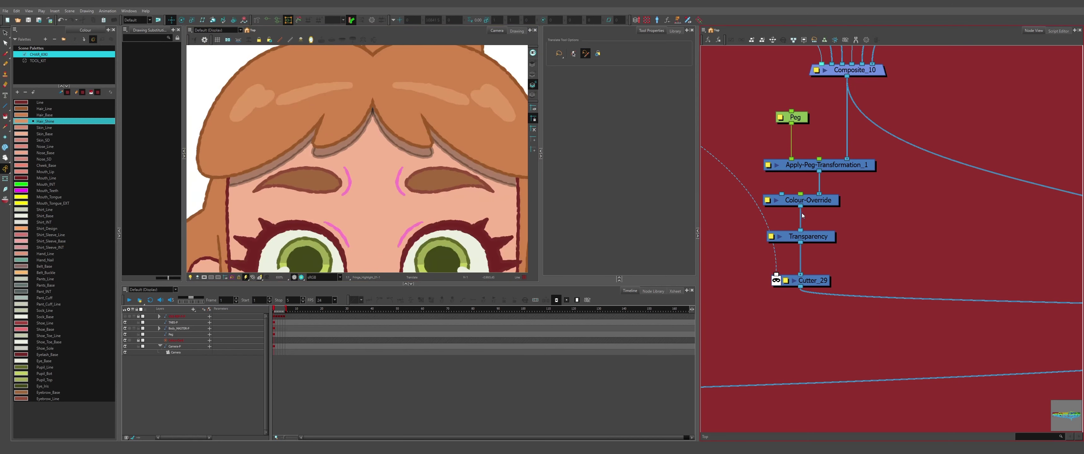
Set the Hair_Line colour's alpha to 0 in the Colour-Override node and preview the character in Render View
{"action": "scroll", "coordinate": [784, 230], "scroll_direction": "up", "scroll_amount": 3}
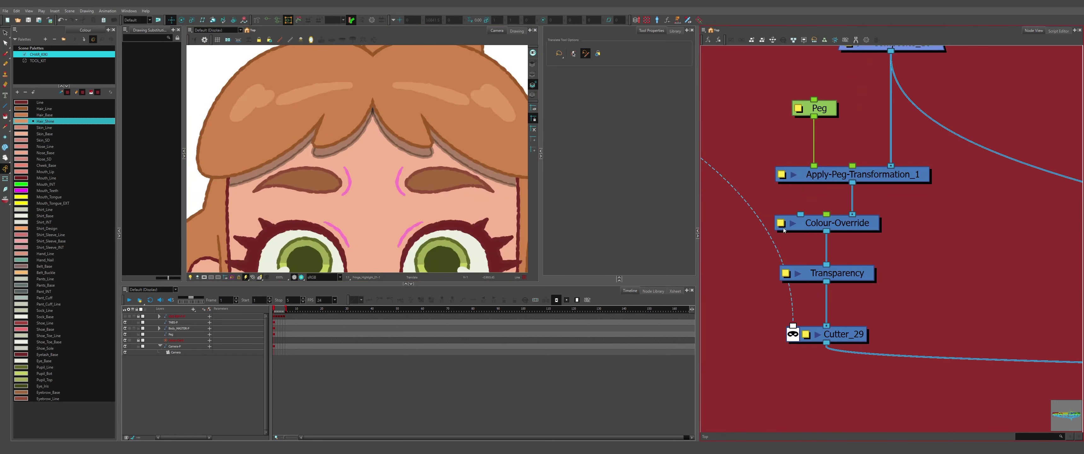
{"action": "left_click", "coordinate": [781, 223]}
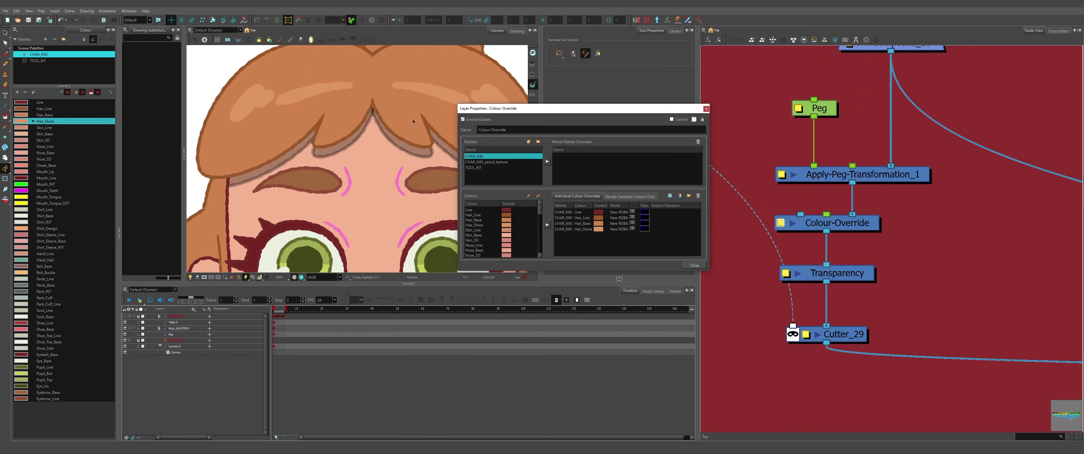
{"action": "scroll", "coordinate": [365, 102], "scroll_direction": "down", "scroll_amount": 6}
{"action": "scroll", "coordinate": [358, 156], "scroll_direction": "up", "scroll_amount": 5}
{"action": "scroll", "coordinate": [383, 124], "scroll_direction": "up", "scroll_amount": 5}
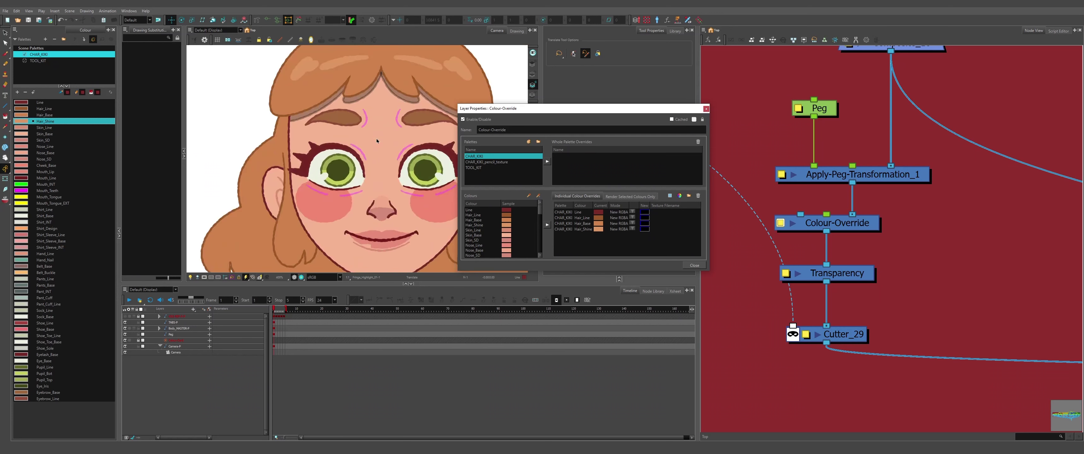
{"action": "left_click", "coordinate": [603, 218]}
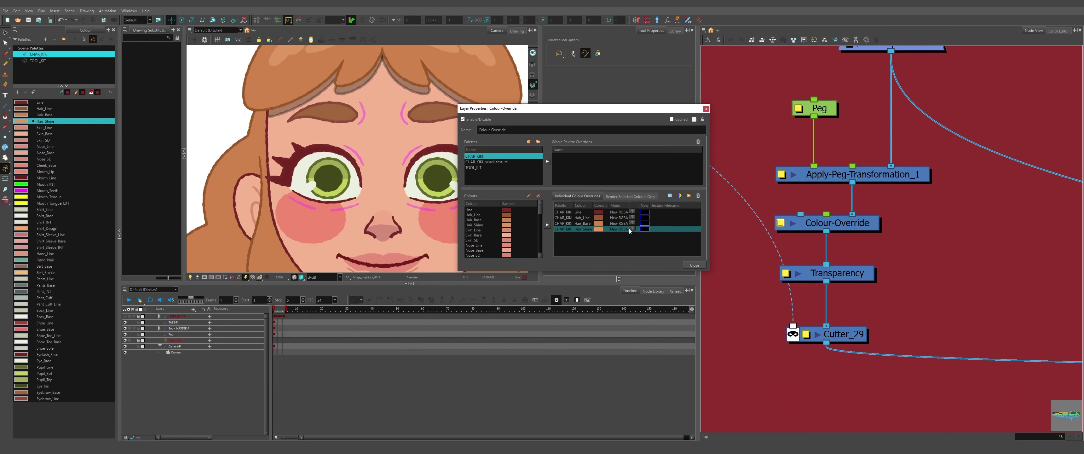
{"action": "double_click", "coordinate": [643, 218]}
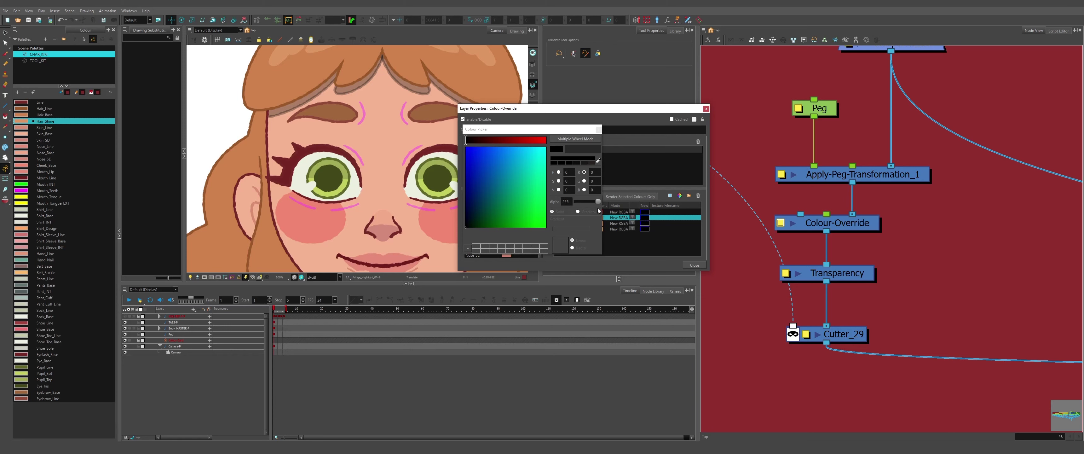
{"action": "left_click_drag", "start_coordinate": [598, 202], "coordinate": [554, 204]}
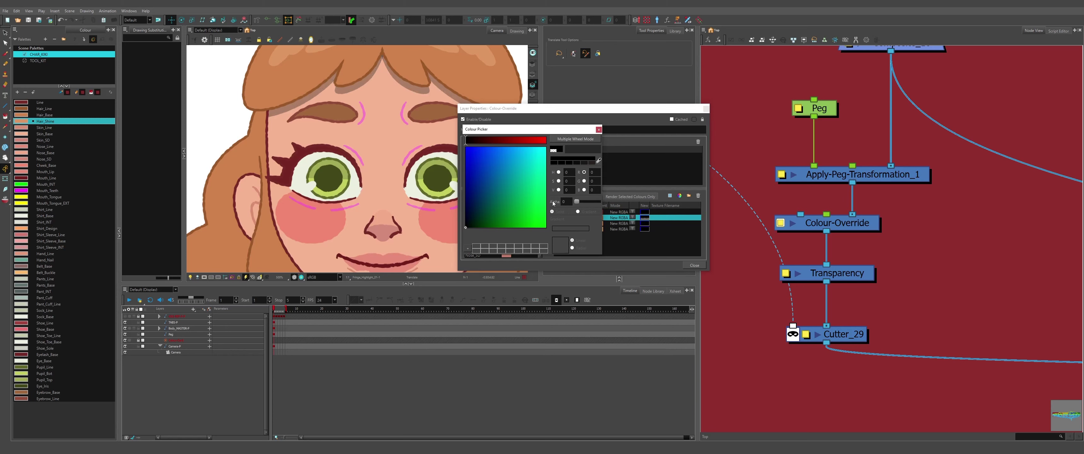
{"action": "left_click", "coordinate": [599, 130]}
{"action": "left_click", "coordinate": [707, 109]}
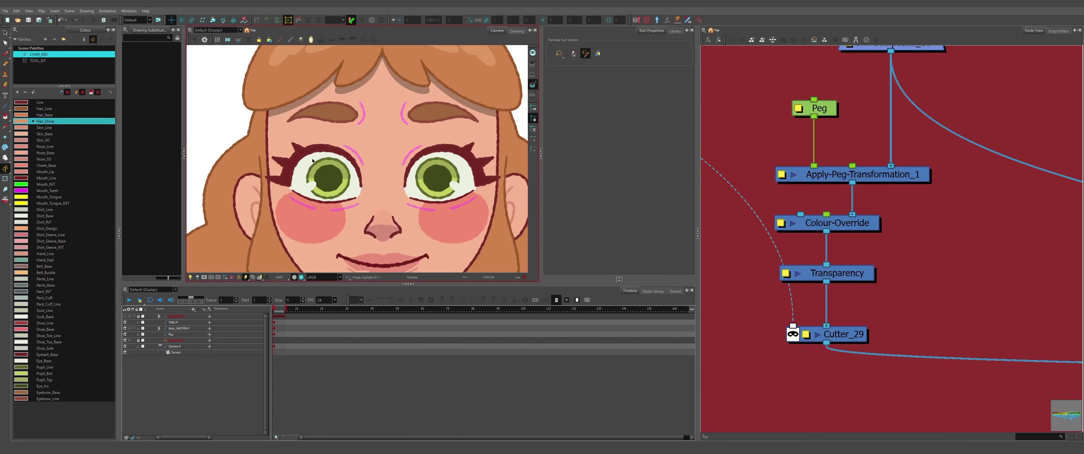
{"action": "scroll", "coordinate": [312, 160], "scroll_direction": "down", "scroll_amount": 3}
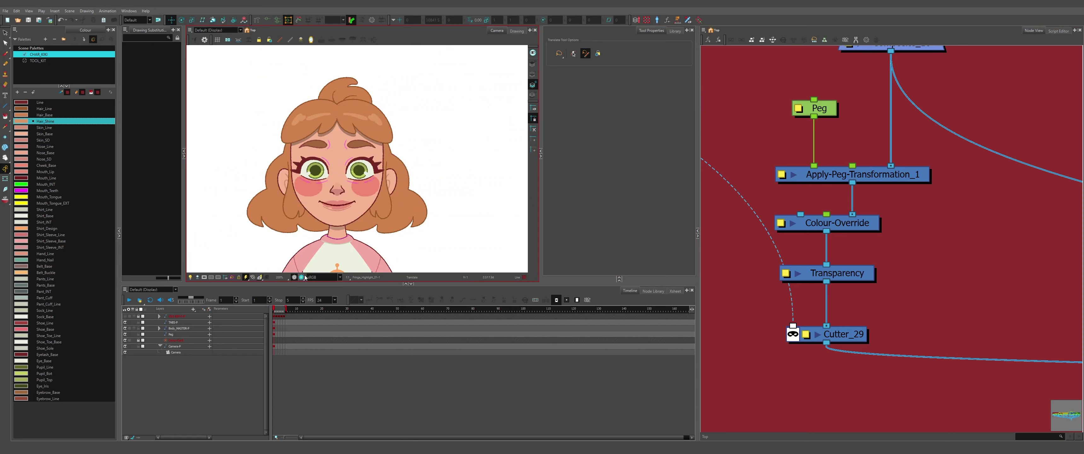
{"action": "left_click", "coordinate": [302, 277]}
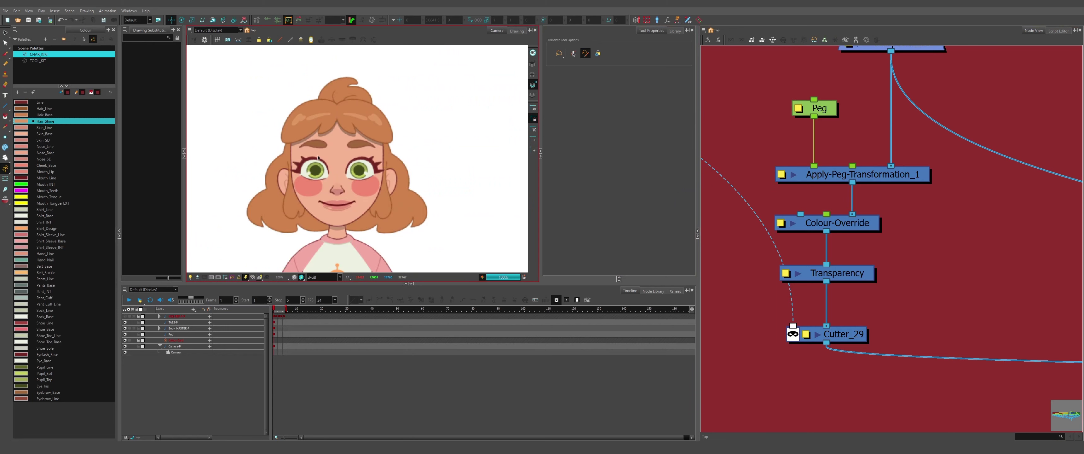
Move the large fringe section away from the forehead to test its shadow, and undo the move
{"action": "scroll", "coordinate": [348, 65], "scroll_direction": "down", "scroll_amount": 3}
{"action": "scroll", "coordinate": [330, 112], "scroll_direction": "up", "scroll_amount": 2}
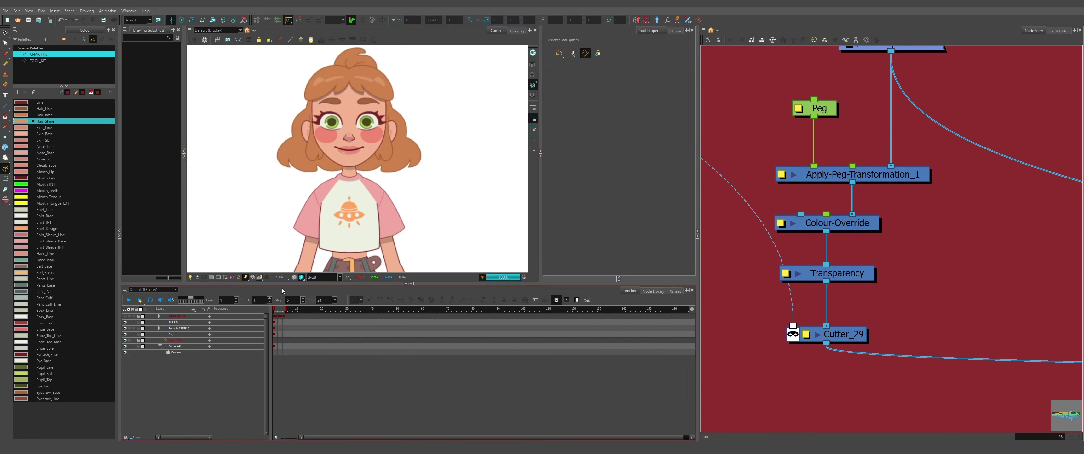
{"action": "left_click", "coordinate": [294, 277]}
{"action": "scroll", "coordinate": [366, 168], "scroll_direction": "down", "scroll_amount": 3}
{"action": "scroll", "coordinate": [366, 114], "scroll_direction": "up", "scroll_amount": 7}
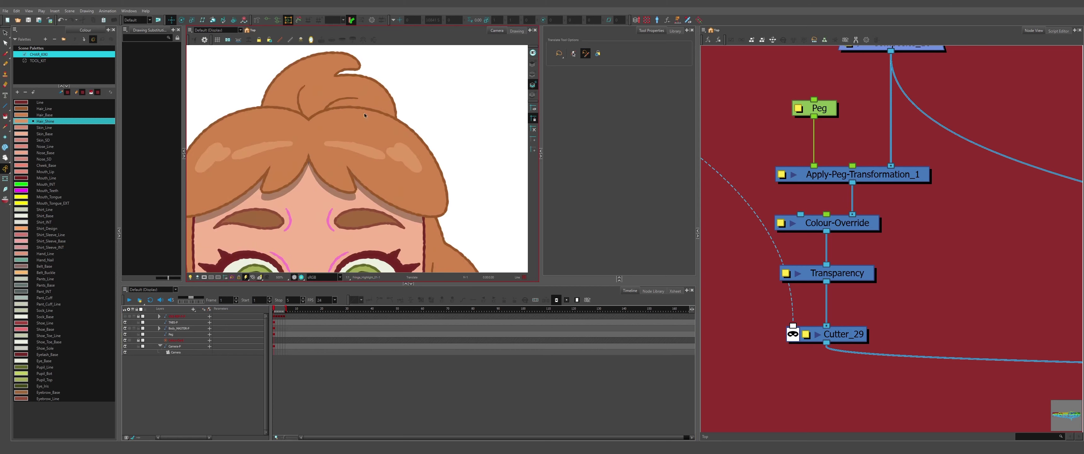
{"action": "left_click", "coordinate": [394, 152]}
{"action": "scroll", "coordinate": [391, 116], "scroll_direction": "down", "scroll_amount": 4}
{"action": "scroll", "coordinate": [389, 115], "scroll_direction": "up", "scroll_amount": 2}
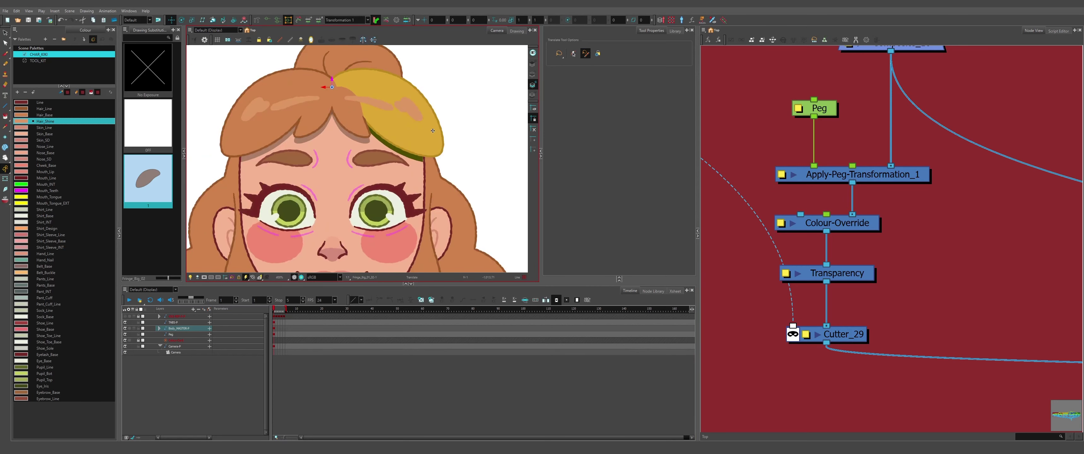
{"action": "left_click_drag", "start_coordinate": [432, 130], "coordinate": [457, 124]}
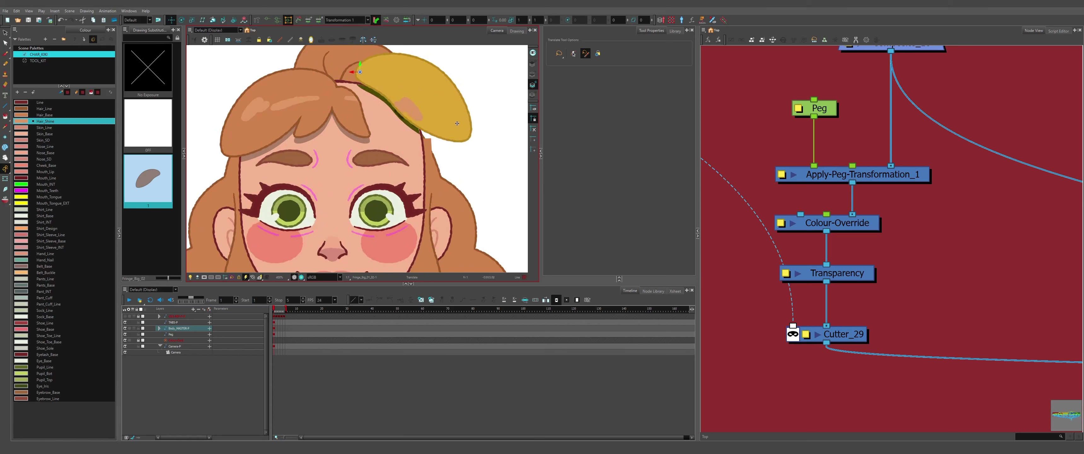
{"action": "key", "text": "ctrl+z"}
{"action": "key", "text": "ctrl+z"}
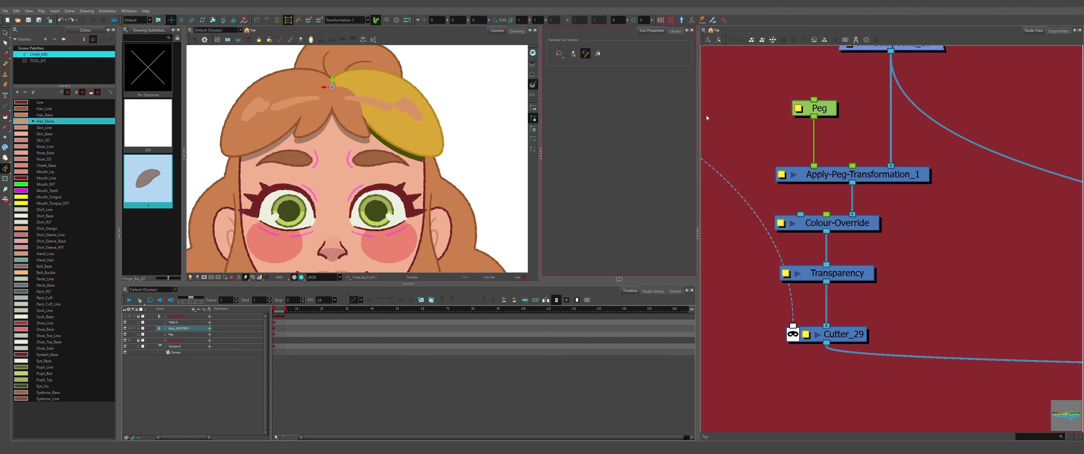
Select the parent peg of one fringe half and try rotating it down over the eyebrow to test the shadow
{"action": "key", "text": "b"}
{"action": "key", "text": "b"}
{"action": "key", "text": "b"}
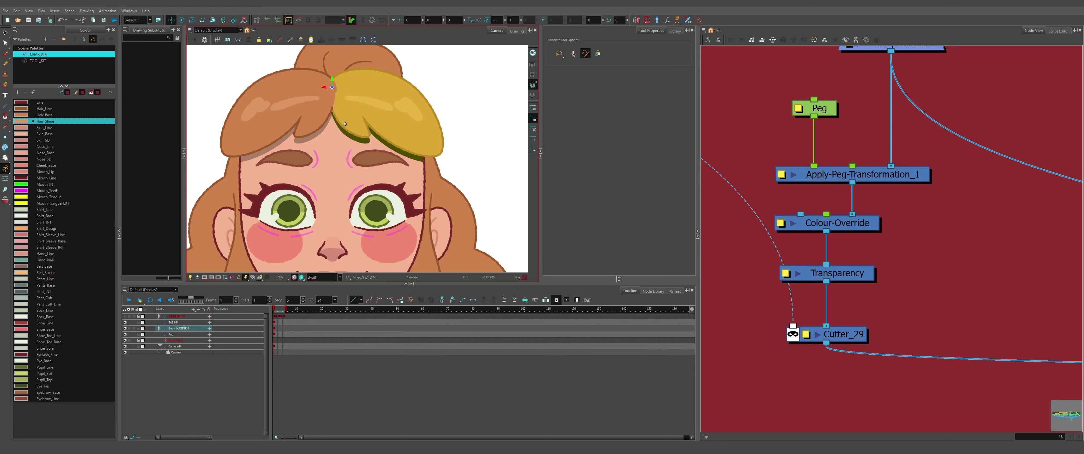
{"action": "left_click", "coordinate": [182, 20]}
{"action": "mouse_move", "coordinate": [453, 152]}
{"action": "left_mouse_down"}
{"action": "mouse_move", "coordinate": [465, 150]}
{"action": "mouse_move", "coordinate": [459, 161]}
{"action": "left_mouse_up"}
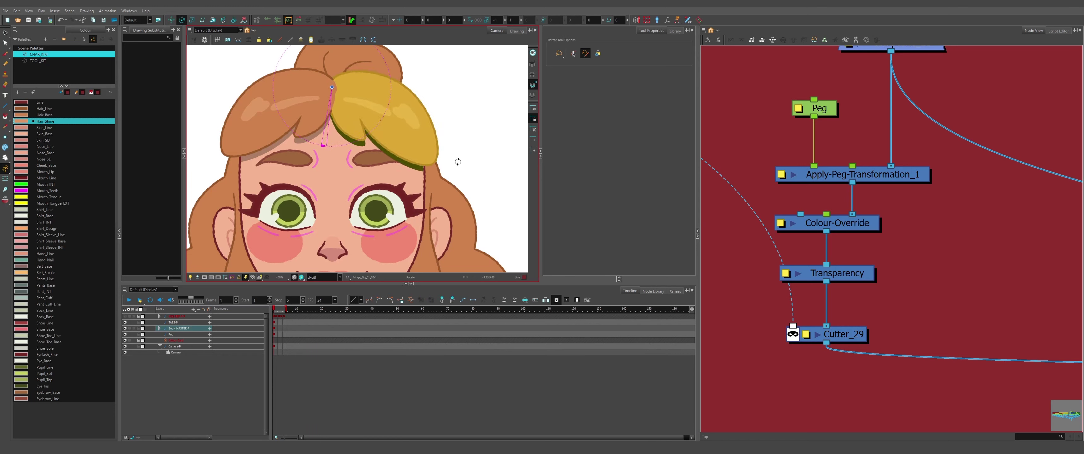
{"action": "left_click", "coordinate": [732, 128]}
{"action": "scroll", "coordinate": [387, 148], "scroll_direction": "down", "scroll_amount": 3}
{"action": "scroll", "coordinate": [396, 149], "scroll_direction": "up", "scroll_amount": 5}
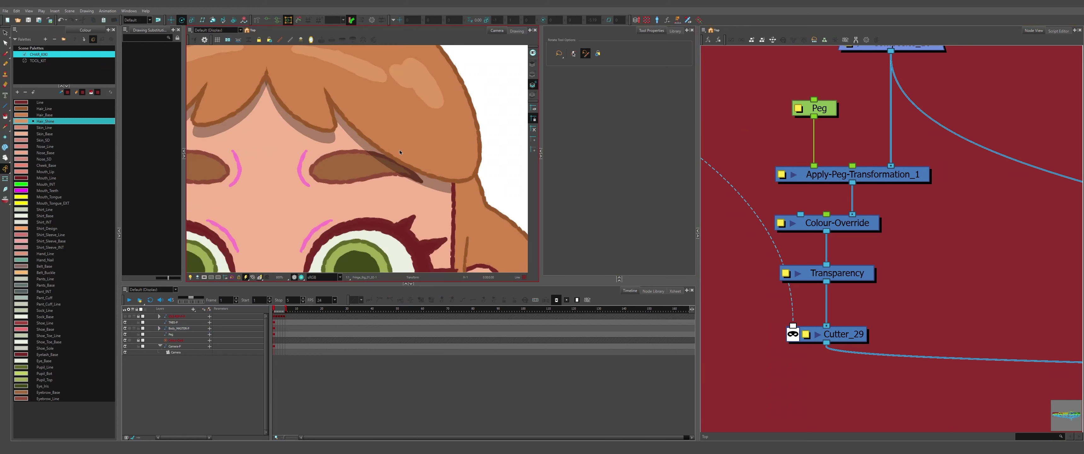
{"action": "left_click", "coordinate": [399, 150]}
{"action": "left_click", "coordinate": [400, 151]}
Rename the peg above Apply-Peg-Transformation_1 as Fringe_Shadow-P
{"action": "left_click", "coordinate": [758, 160]}
{"action": "scroll", "coordinate": [758, 159], "scroll_direction": "down", "scroll_amount": 3}
{"action": "left_click_drag", "start_coordinate": [780, 122], "coordinate": [783, 155]}
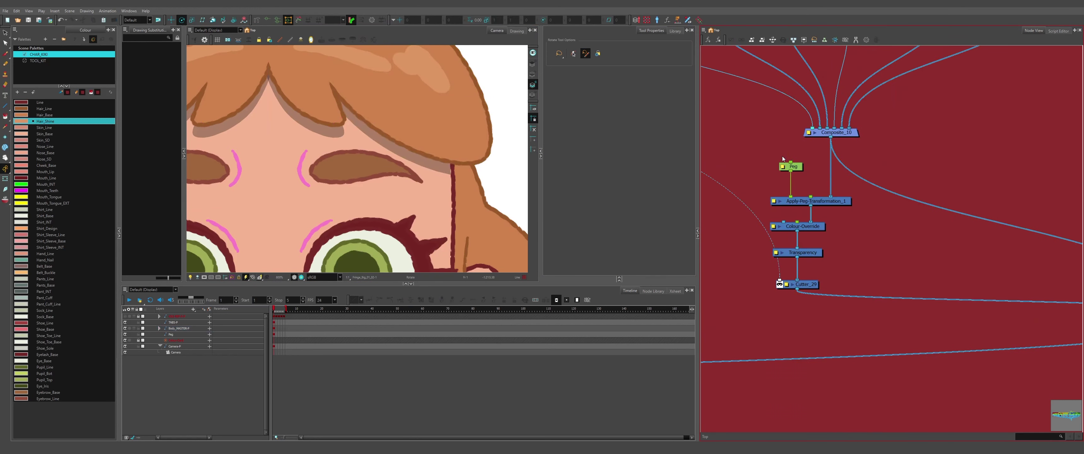
{"action": "scroll", "coordinate": [783, 156], "scroll_direction": "up", "scroll_amount": 3}
{"action": "double_click", "coordinate": [783, 176]}
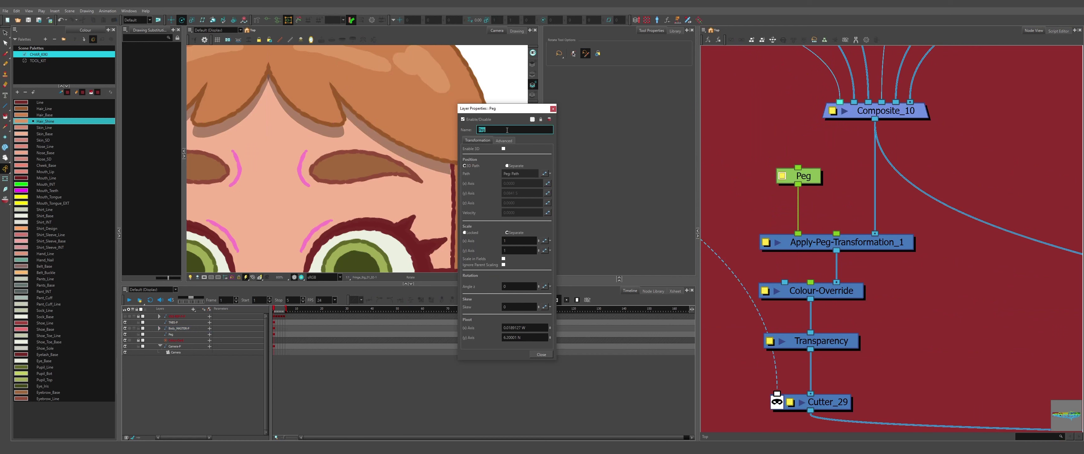
{"action": "type", "text": "Fringe_Shadow-P"}
{"action": "key", "text": "Return"}
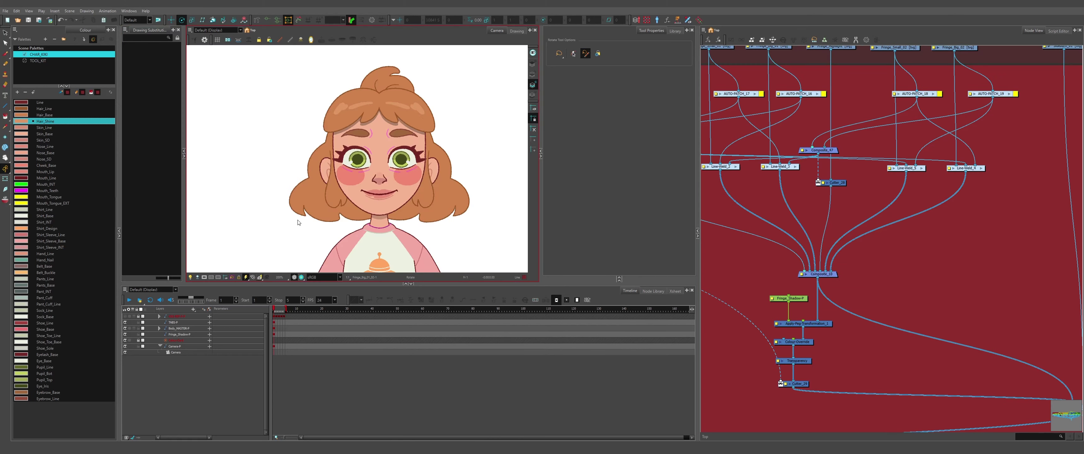
Check what the Fringe_Shadow-P peg controls, and review the full character and its complete node network
{"action": "scroll", "coordinate": [298, 222], "scroll_direction": "up", "scroll_amount": 1}
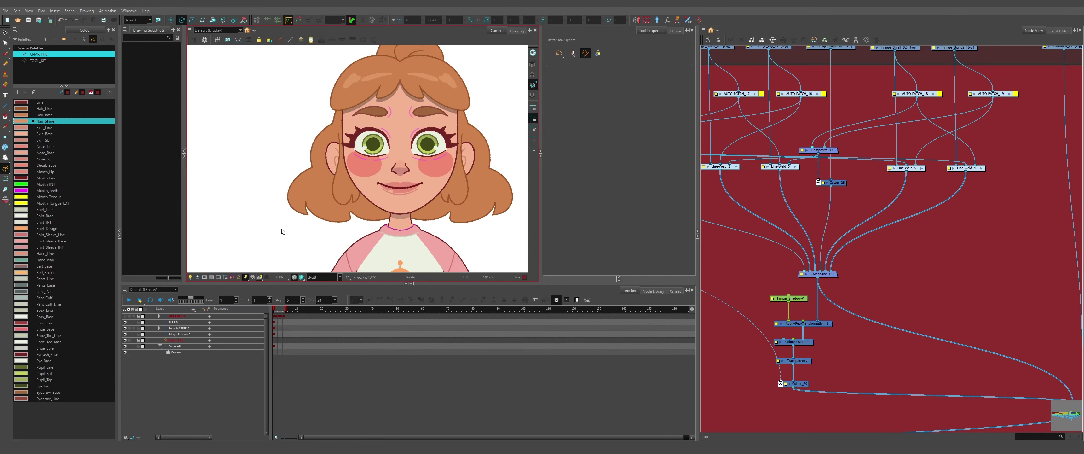
{"action": "left_click", "coordinate": [179, 334]}
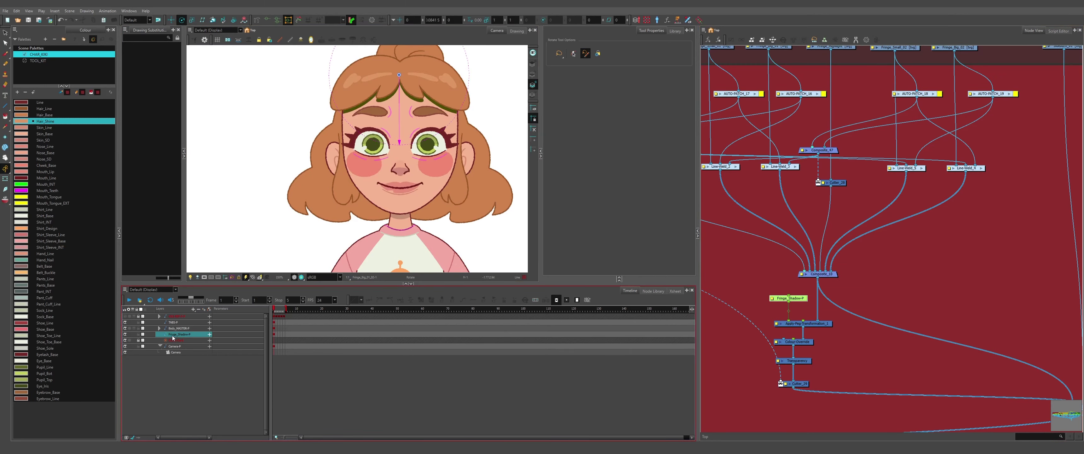
{"action": "left_click", "coordinate": [179, 368]}
{"action": "scroll", "coordinate": [736, 313], "scroll_direction": "up", "scroll_amount": 2}
{"action": "double_click", "coordinate": [791, 293]}
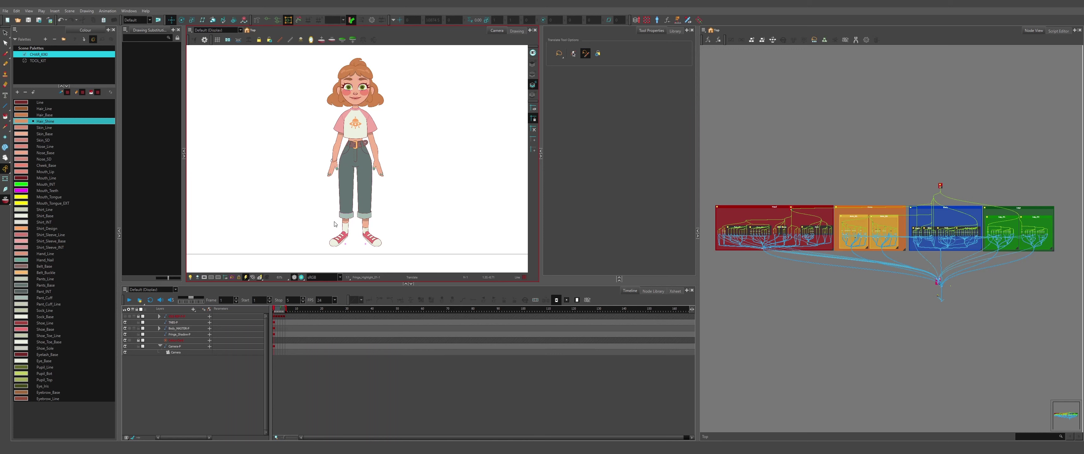
{"action": "scroll", "coordinate": [316, 213], "scroll_direction": "down", "scroll_amount": 1}
{"action": "scroll", "coordinate": [342, 204], "scroll_direction": "up", "scroll_amount": 1}
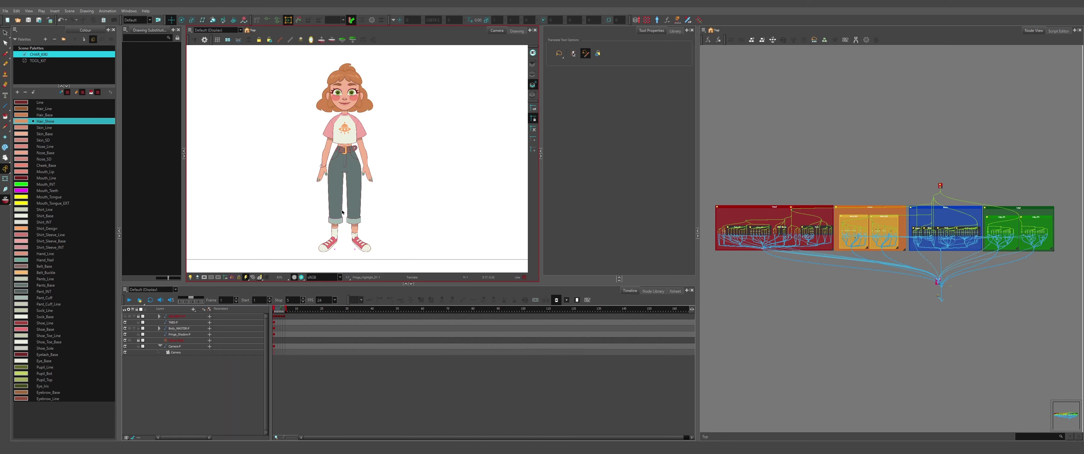
{"action": "left_click", "coordinate": [882, 164]}
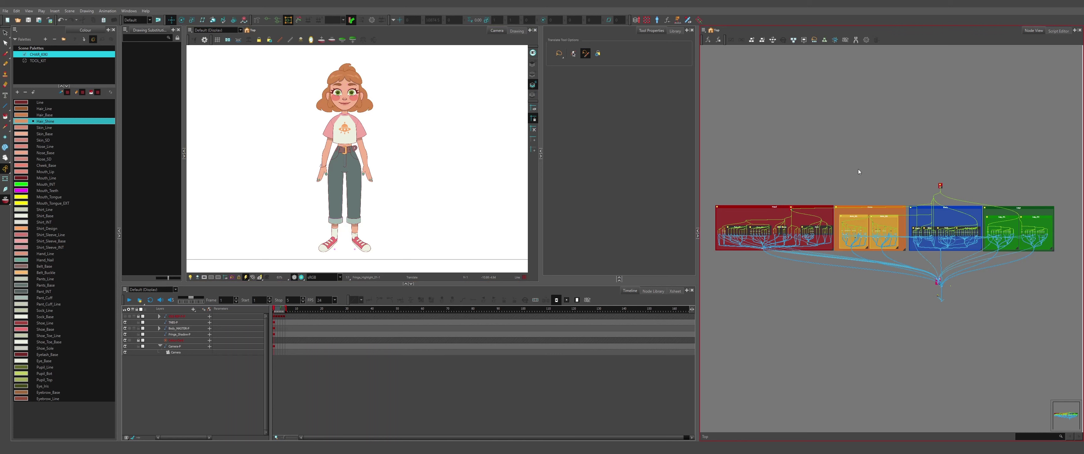
{"action": "scroll", "coordinate": [857, 177], "scroll_direction": "down", "scroll_amount": 1}
{"action": "scroll", "coordinate": [818, 204], "scroll_direction": "up", "scroll_amount": 1}
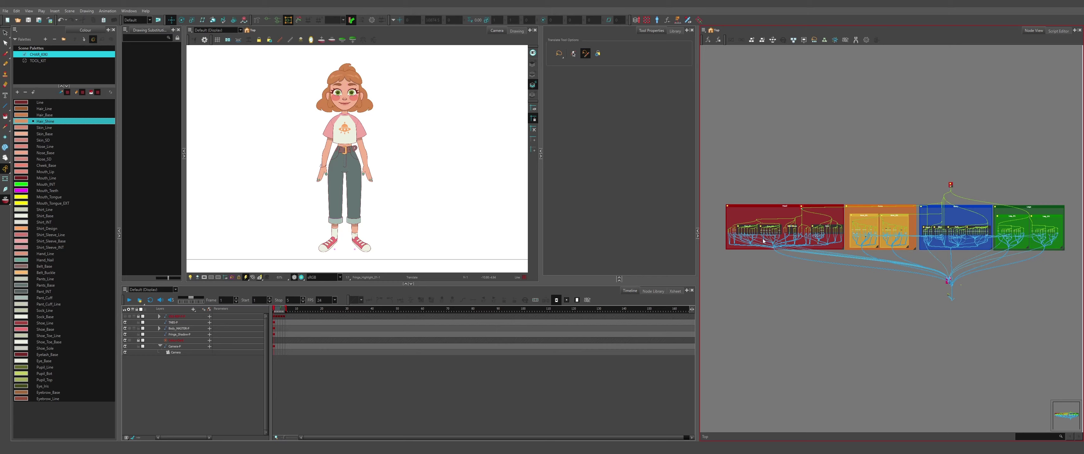
Inspect the position mode in the transformation properties of the Fringe_Small_01-P and Fringe_Highlight_01-P pegs
{"action": "scroll", "coordinate": [730, 230], "scroll_direction": "up", "scroll_amount": 8}
{"action": "scroll", "coordinate": [731, 229], "scroll_direction": "down", "scroll_amount": 4}
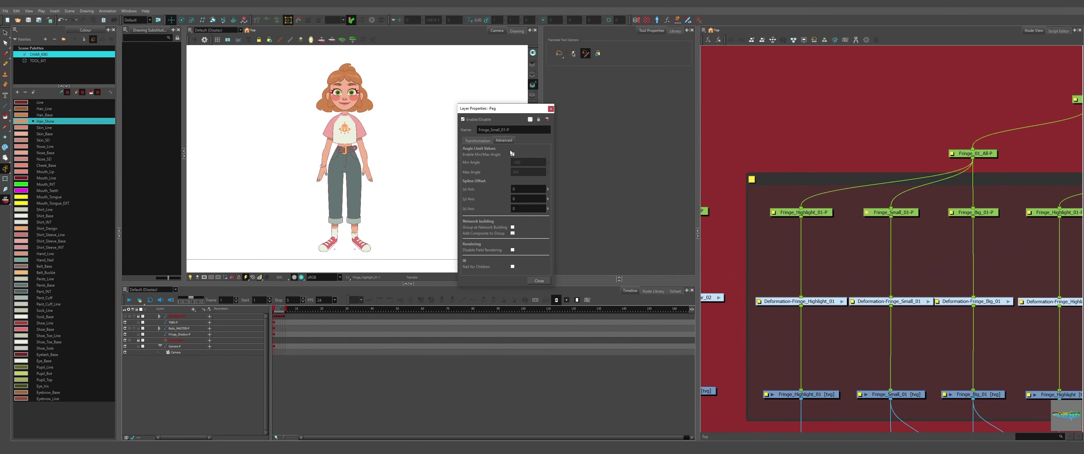
{"action": "left_click", "coordinate": [482, 140]}
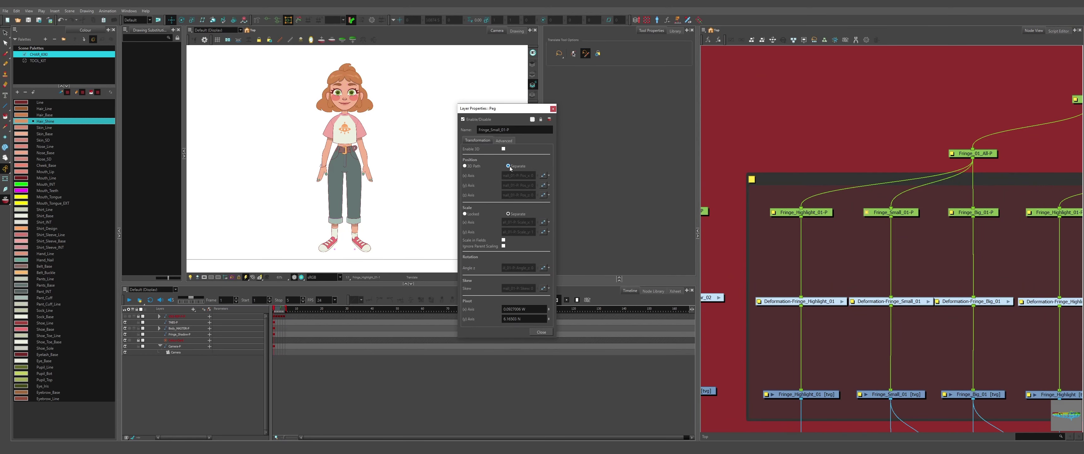
{"action": "left_click", "coordinate": [773, 213]}
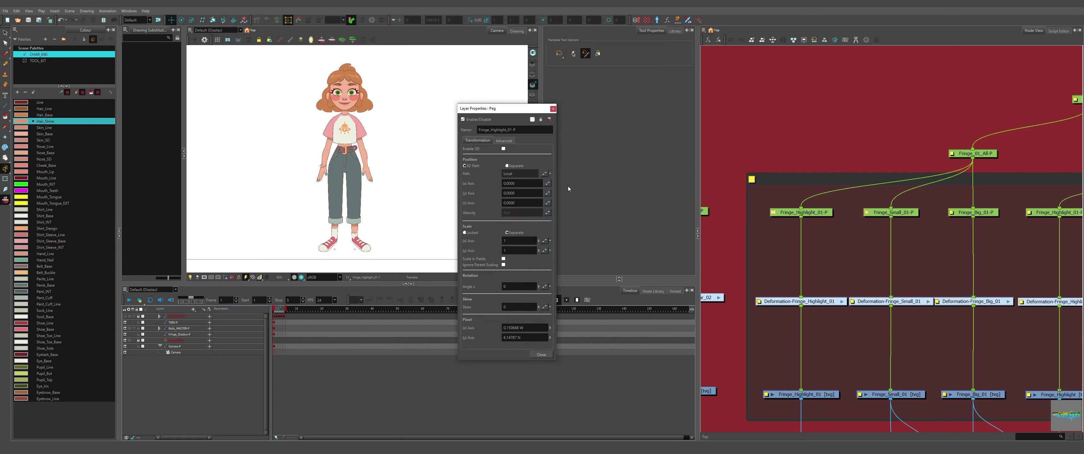
{"action": "left_click", "coordinate": [553, 109]}
{"action": "left_click", "coordinate": [553, 109]}
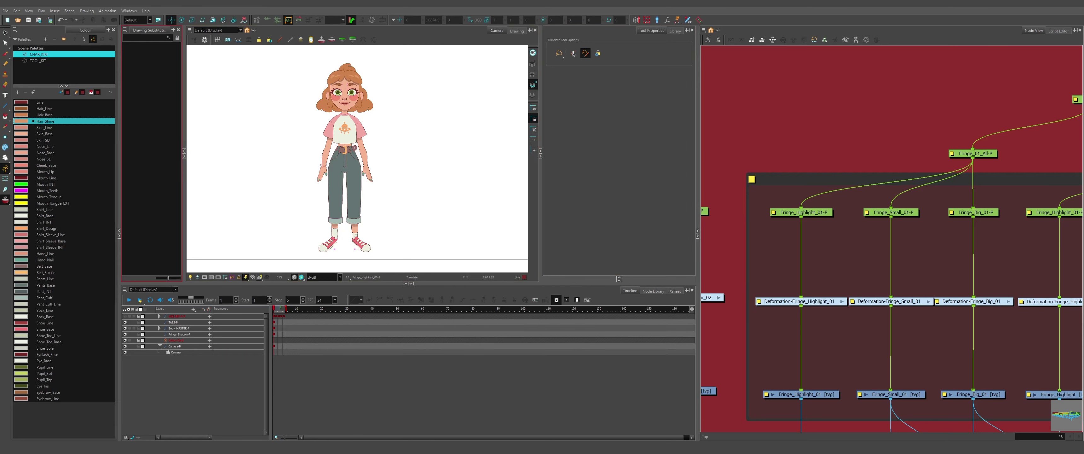
Review the general preferences for the default separate position and scale of pegs and elements
{"action": "left_click", "coordinate": [16, 11]}
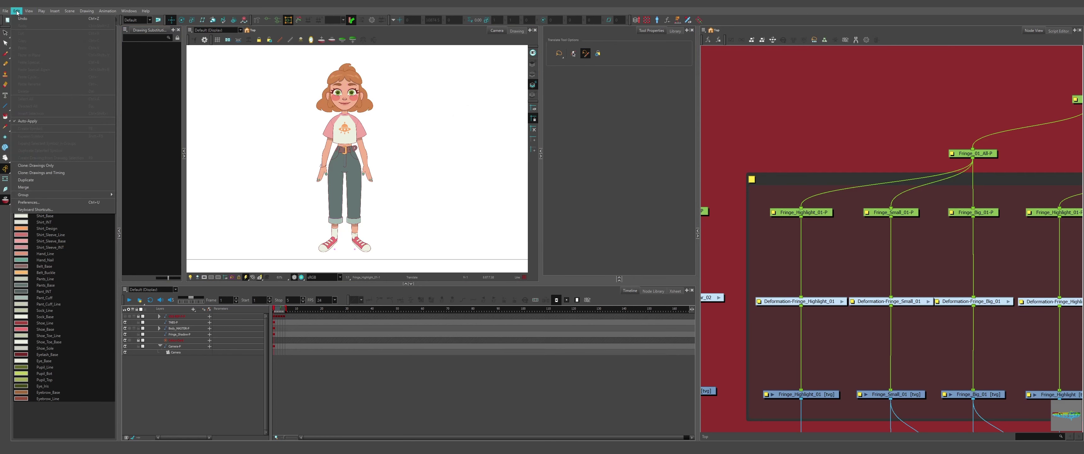
{"action": "left_click", "coordinate": [55, 203]}
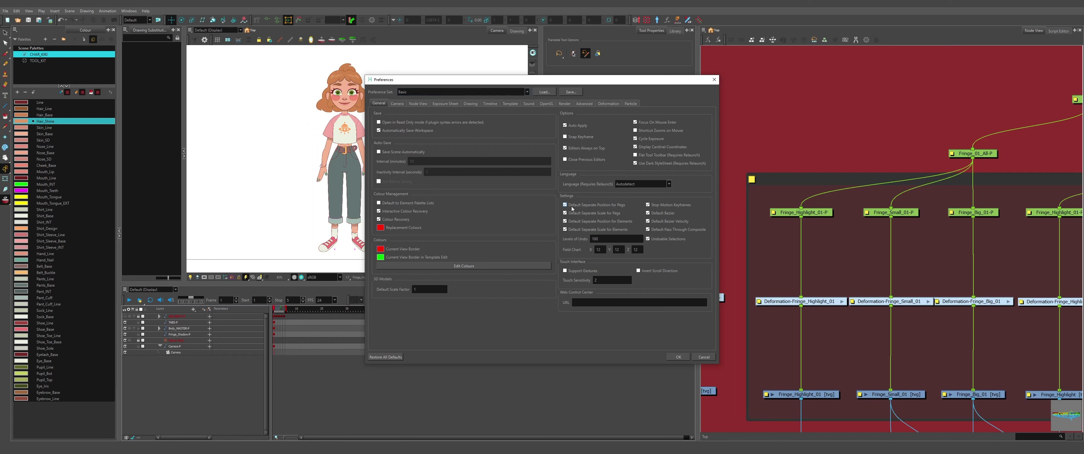
{"action": "left_click", "coordinate": [678, 357]}
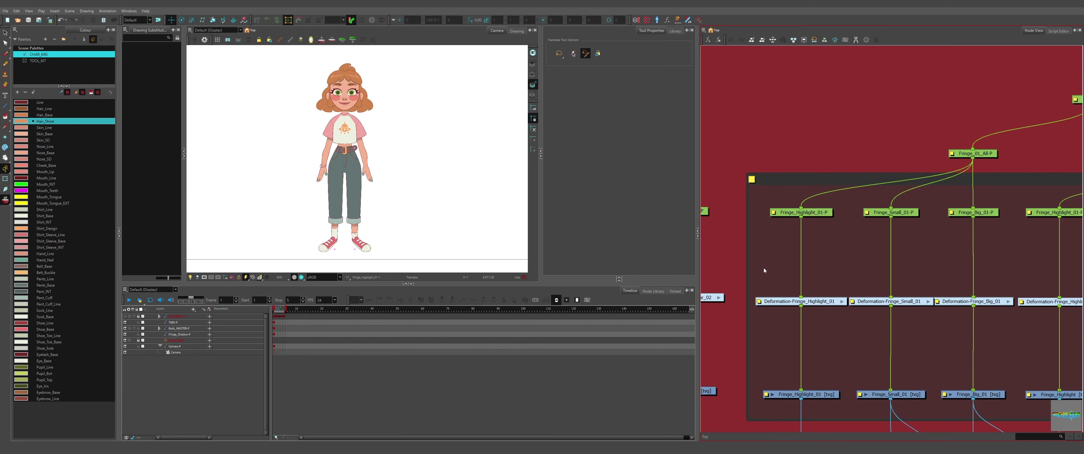
Select all nodes of the rig and set their layers to 3D Path Mode together
{"action": "scroll", "coordinate": [764, 268], "scroll_direction": "down", "scroll_amount": 6}
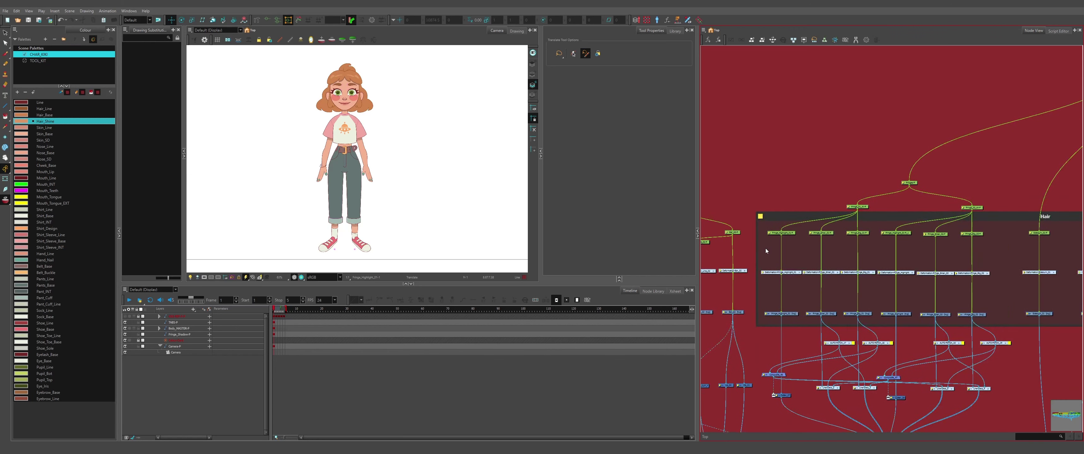
{"action": "scroll", "coordinate": [793, 245], "scroll_direction": "down", "scroll_amount": 8}
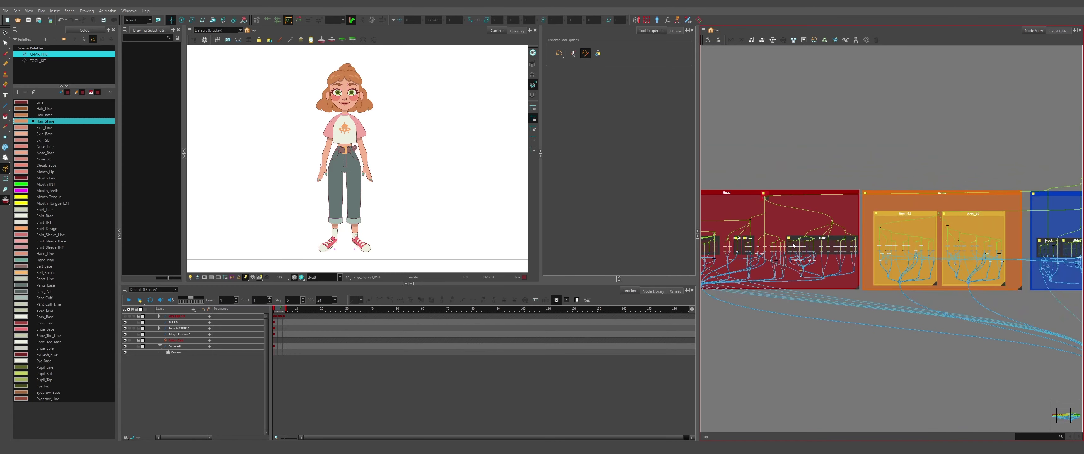
{"action": "scroll", "coordinate": [794, 245], "scroll_direction": "down", "scroll_amount": 3}
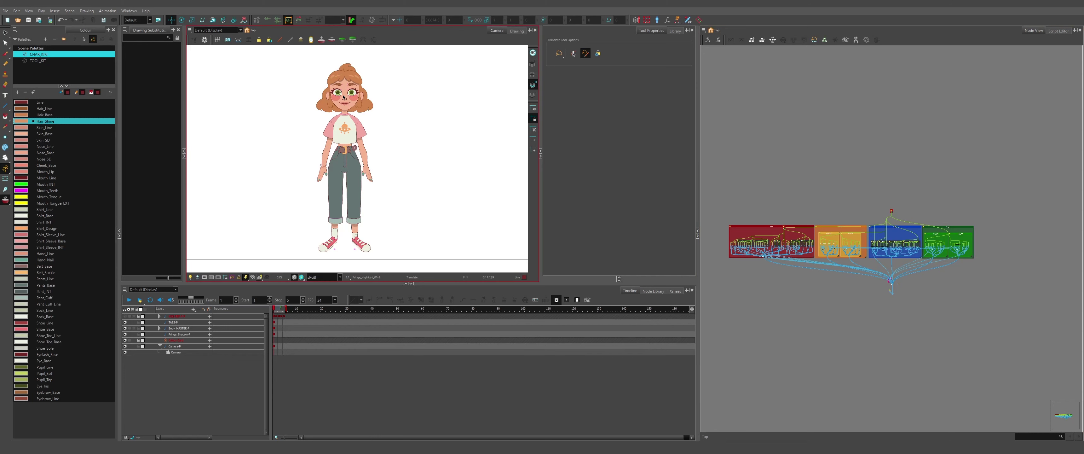
{"action": "scroll", "coordinate": [330, 73], "scroll_direction": "up", "scroll_amount": 5}
{"action": "scroll", "coordinate": [380, 119], "scroll_direction": "down", "scroll_amount": 7}
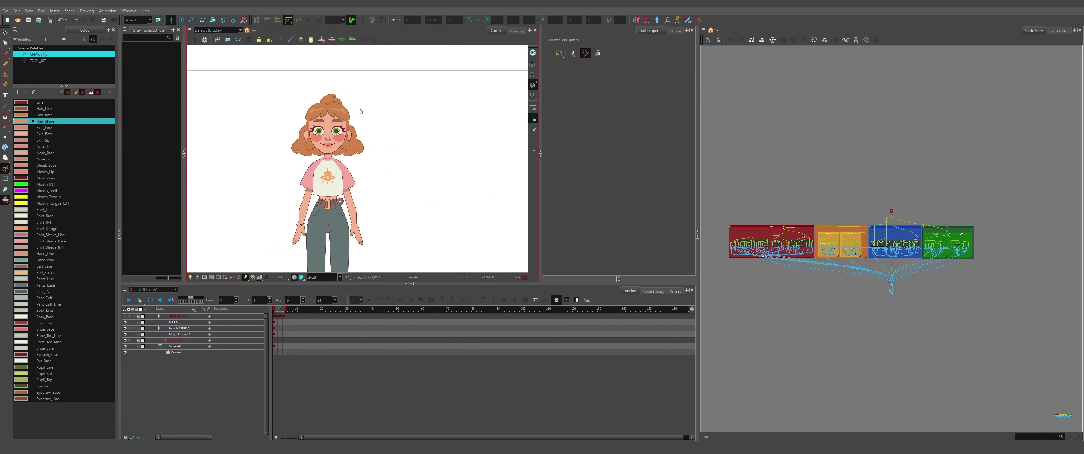
{"action": "scroll", "coordinate": [342, 202], "scroll_direction": "up", "scroll_amount": 2}
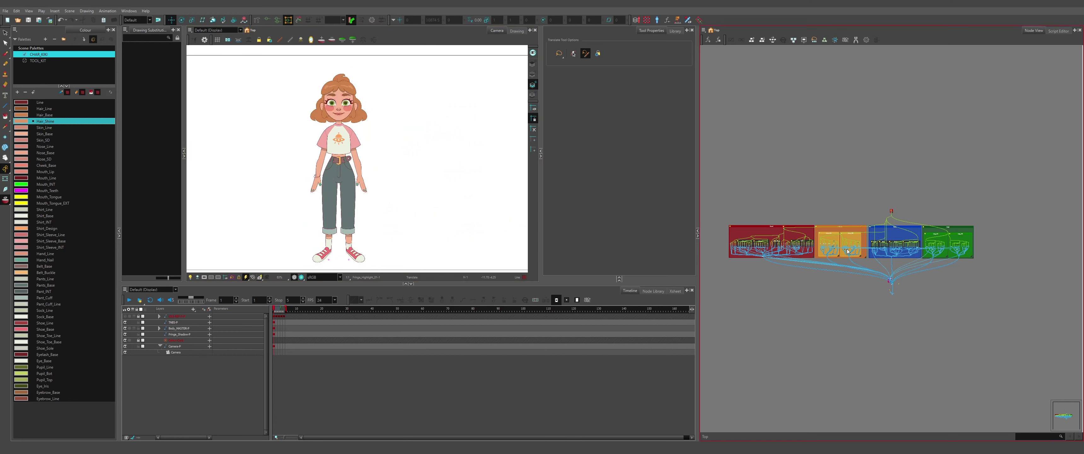
{"action": "left_click_drag", "start_coordinate": [722, 192], "coordinate": [970, 277]}
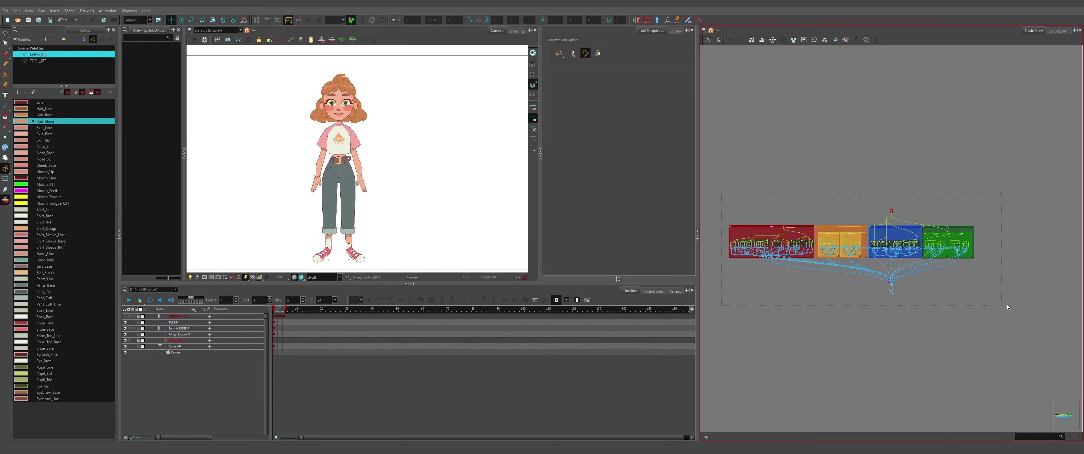
{"action": "left_click_drag", "start_coordinate": [1008, 304], "coordinate": [1008, 304]}
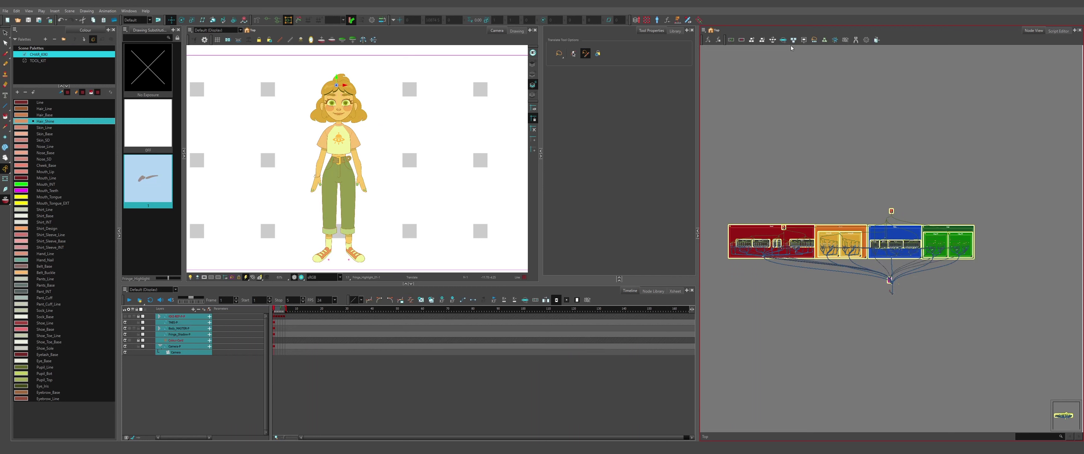
{"action": "left_click", "coordinate": [824, 41]}
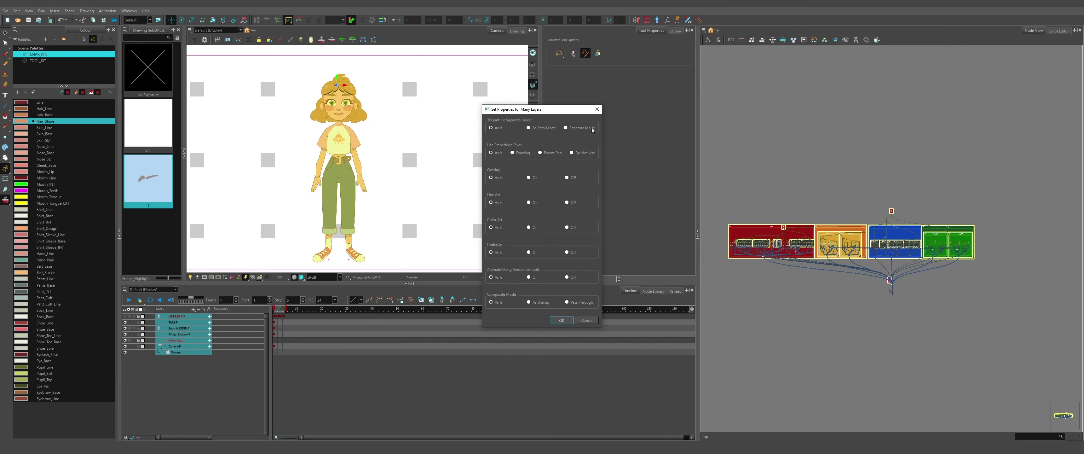
{"action": "left_click", "coordinate": [529, 129]}
{"action": "left_click", "coordinate": [561, 319]}
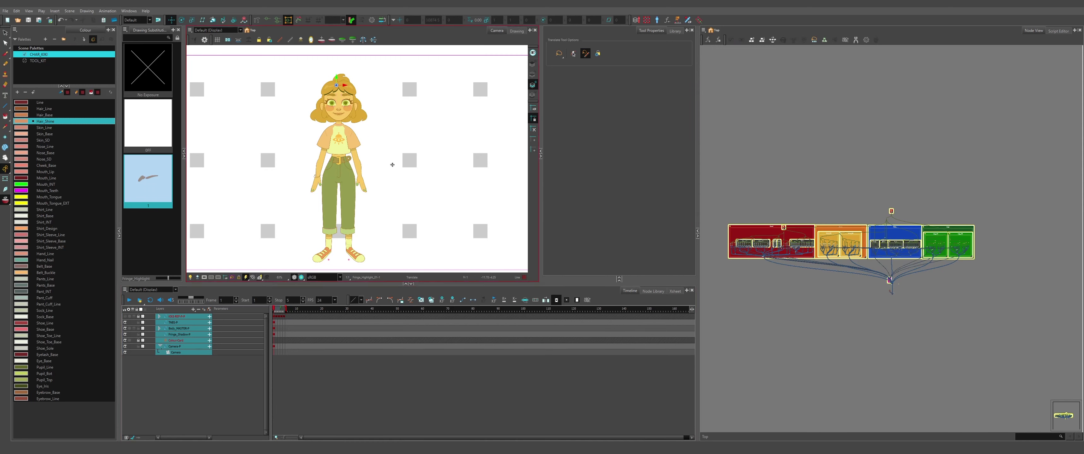
{"action": "left_click", "coordinate": [883, 190]}
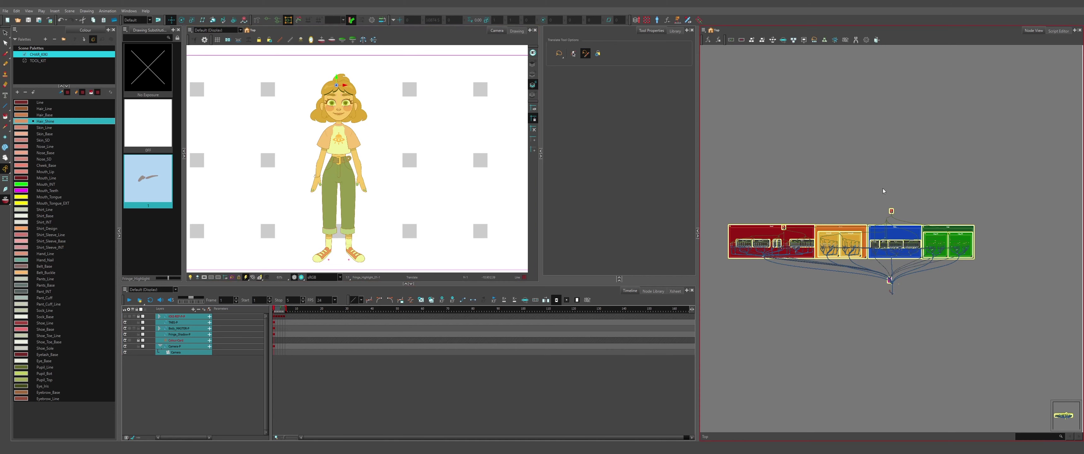
{"action": "left_click", "coordinate": [905, 182]}
{"action": "scroll", "coordinate": [352, 255], "scroll_direction": "up", "scroll_amount": 5}
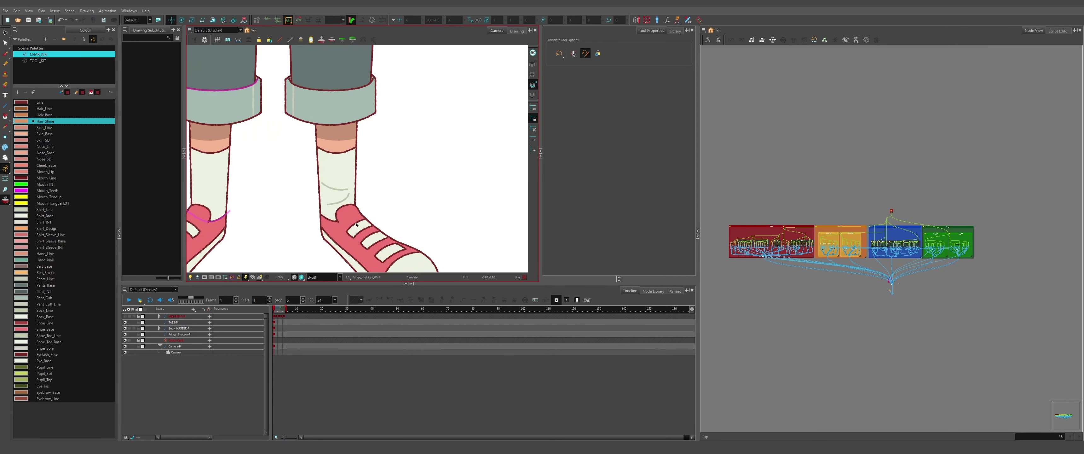
Set the Z position of the character's right arm, including its sleeve, to -0.0001 and deselect it
{"action": "scroll", "coordinate": [356, 225], "scroll_direction": "down", "scroll_amount": 5}
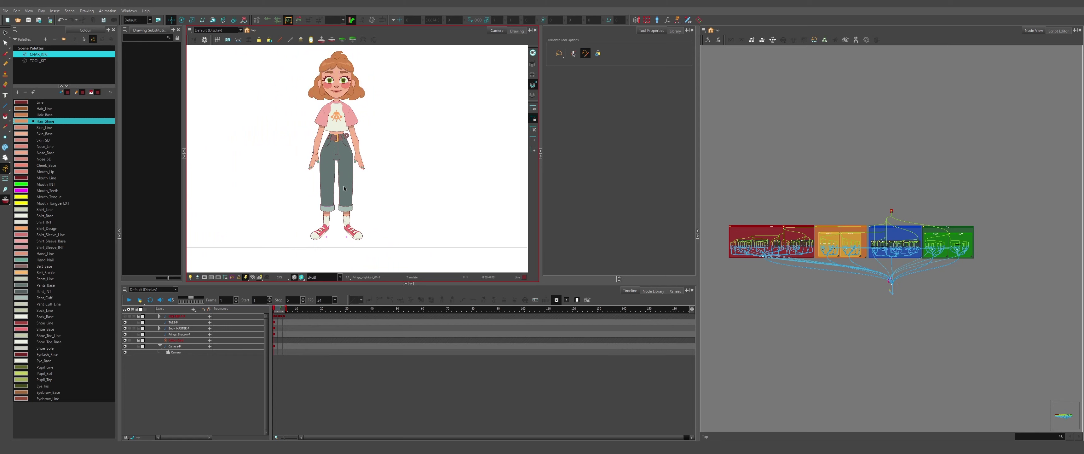
{"action": "scroll", "coordinate": [344, 188], "scroll_direction": "down", "scroll_amount": 1}
{"action": "scroll", "coordinate": [336, 142], "scroll_direction": "up", "scroll_amount": 3}
{"action": "scroll", "coordinate": [314, 168], "scroll_direction": "up", "scroll_amount": 2}
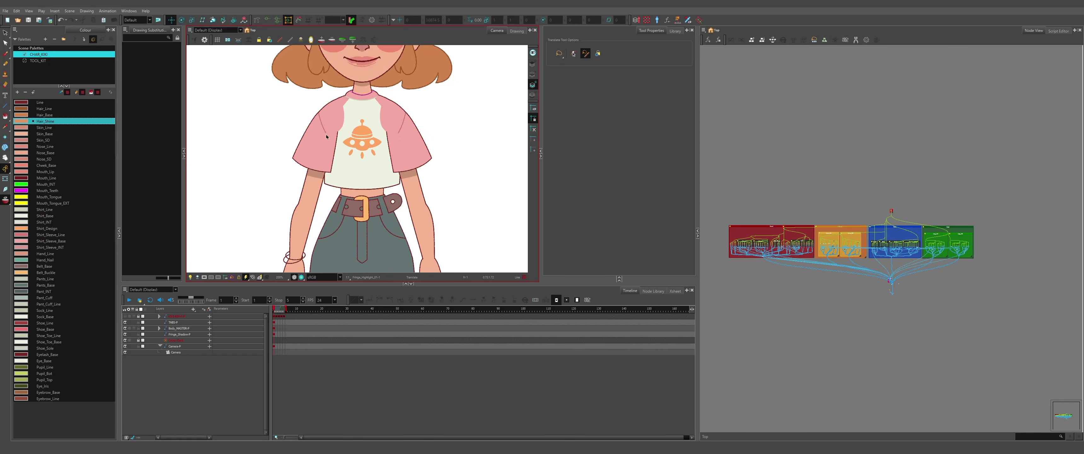
{"action": "left_click", "coordinate": [318, 149]}
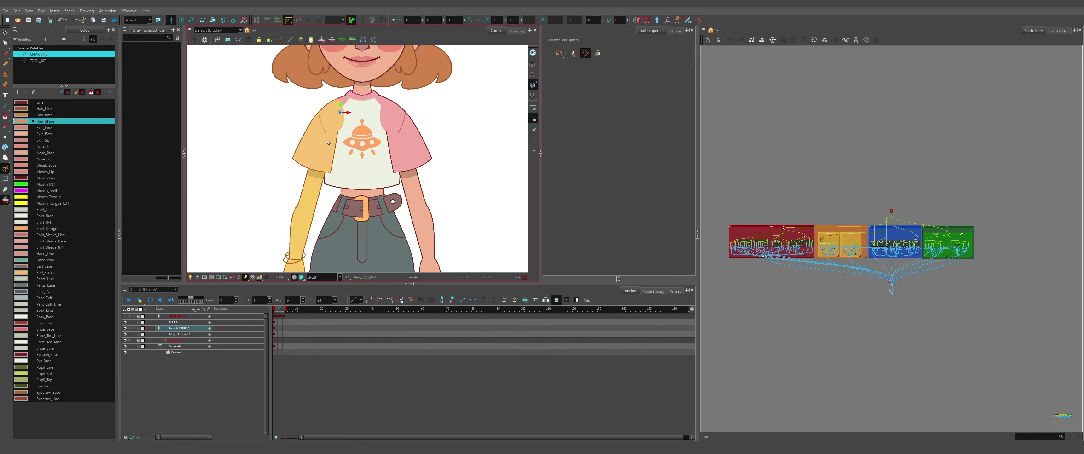
{"action": "left_click", "coordinate": [453, 20]}
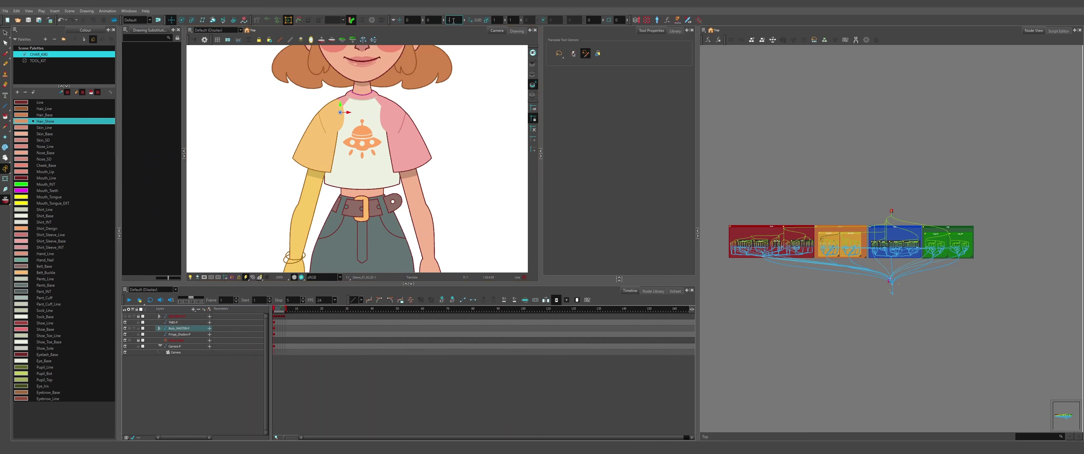
{"action": "type", "text": "-0.0001"}
{"action": "key", "text": "Return"}
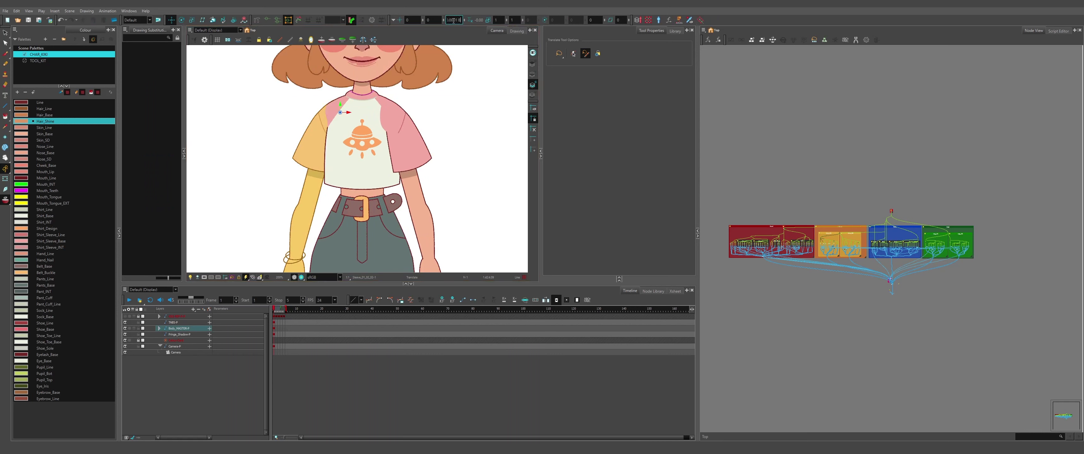
{"action": "left_click", "coordinate": [792, 87]}
{"action": "scroll", "coordinate": [379, 122], "scroll_direction": "down", "scroll_amount": 6}
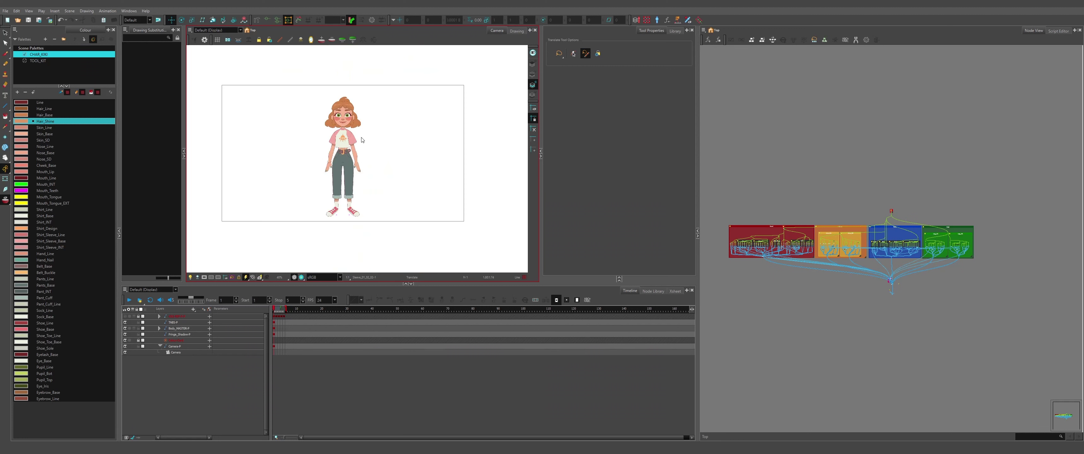
Check the selection of the complete rig network, clear it, and review the preferences
{"action": "key", "text": "shift+l"}
{"action": "key", "text": "shift+l"}
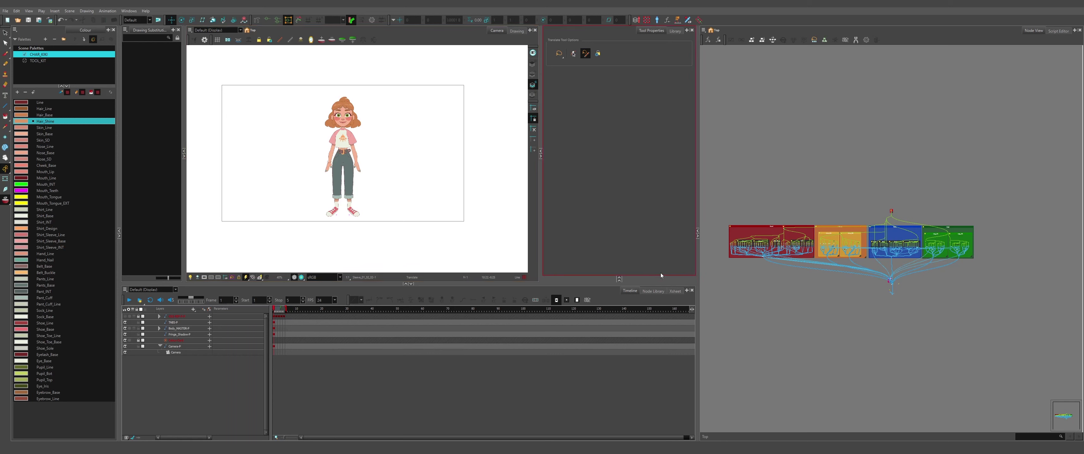
{"action": "left_click_drag", "start_coordinate": [717, 174], "coordinate": [988, 310]}
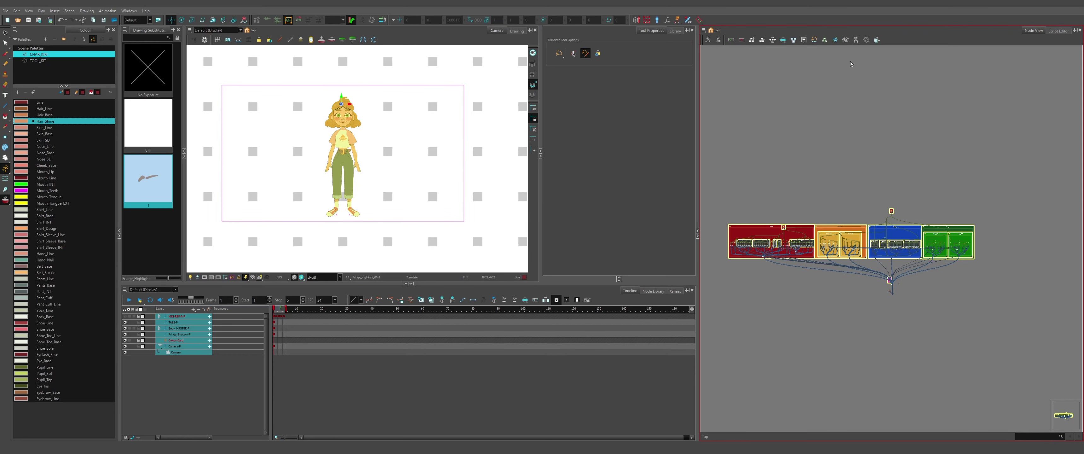
{"action": "left_click", "coordinate": [838, 149]}
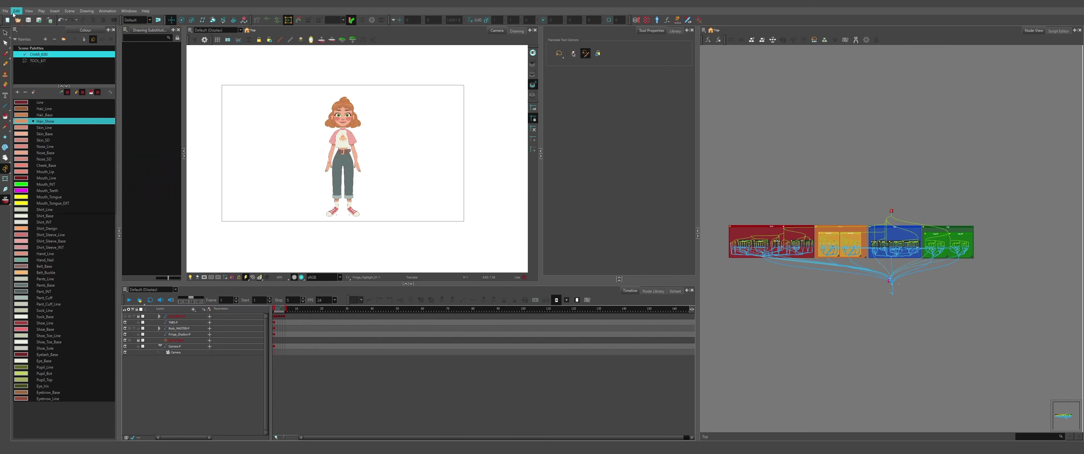
{"action": "left_click", "coordinate": [16, 11]}
{"action": "left_click", "coordinate": [34, 201]}
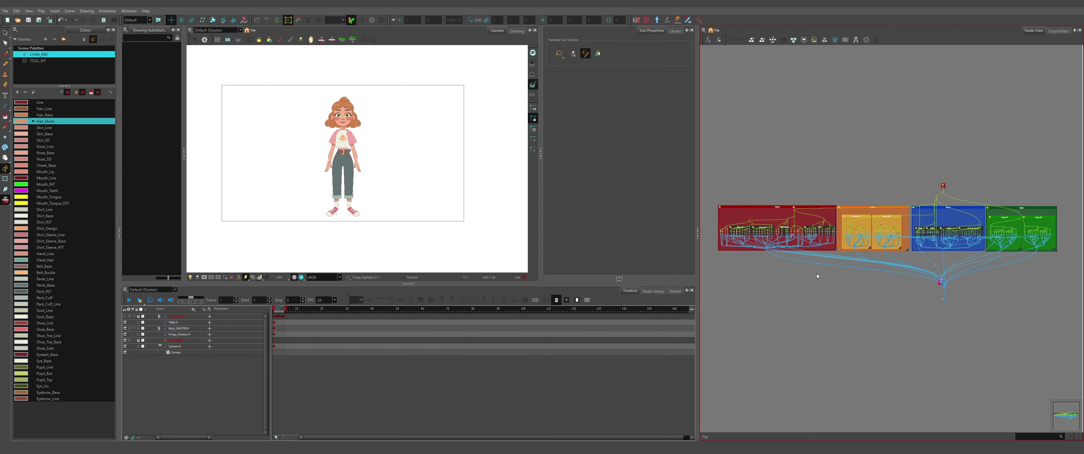
Inspect the character's legs and shoes up close
{"action": "scroll", "coordinate": [310, 220], "scroll_direction": "up", "scroll_amount": 5}
{"action": "scroll", "coordinate": [310, 220], "scroll_direction": "down", "scroll_amount": 1}
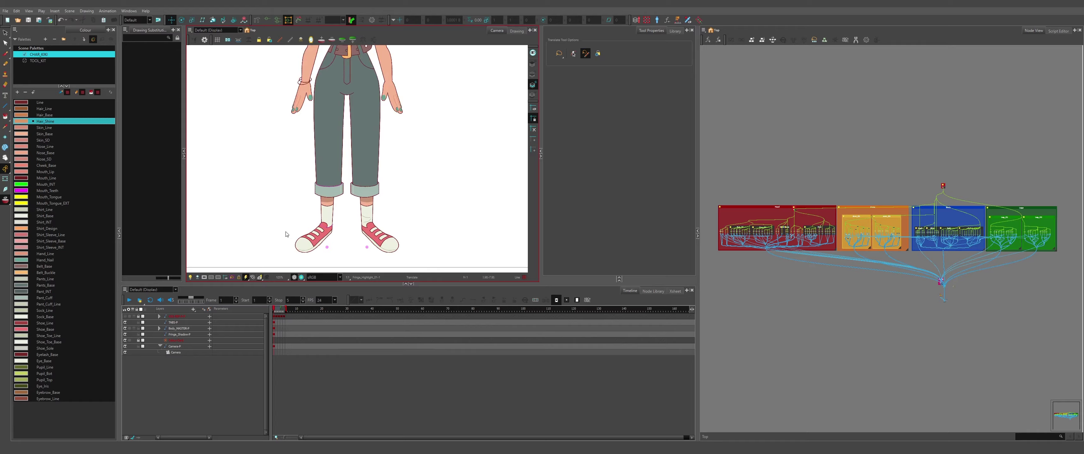